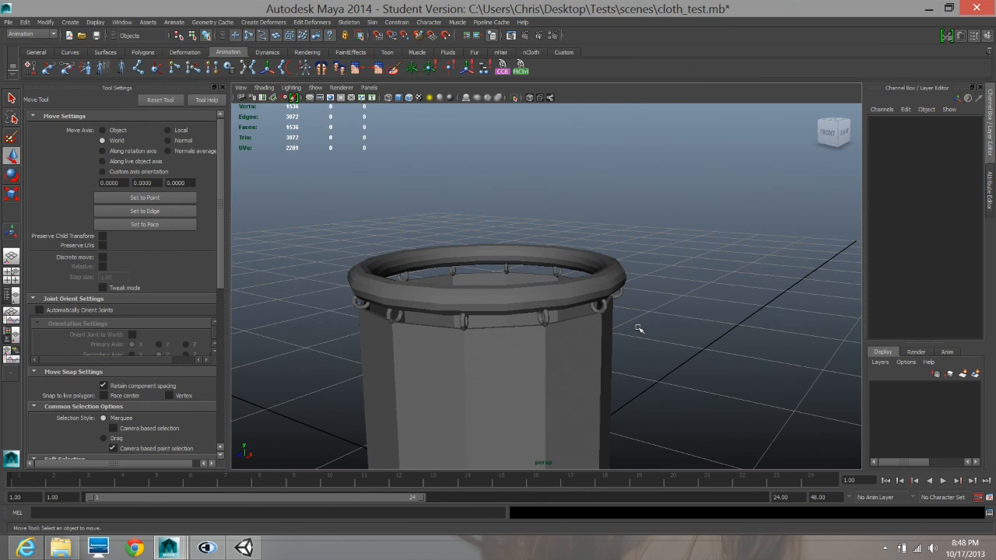
- Examine the curtain mesh and the ring-hung circular bar above it from several sides, selecting the curtain to see its polygon layout
{"action": "right_click_drag", "start_coordinate": [658, 315], "coordinate": [572, 303], "text": "alt"}
{"action": "middle_click_drag", "start_coordinate": [572, 304], "coordinate": [611, 270], "text": "alt"}
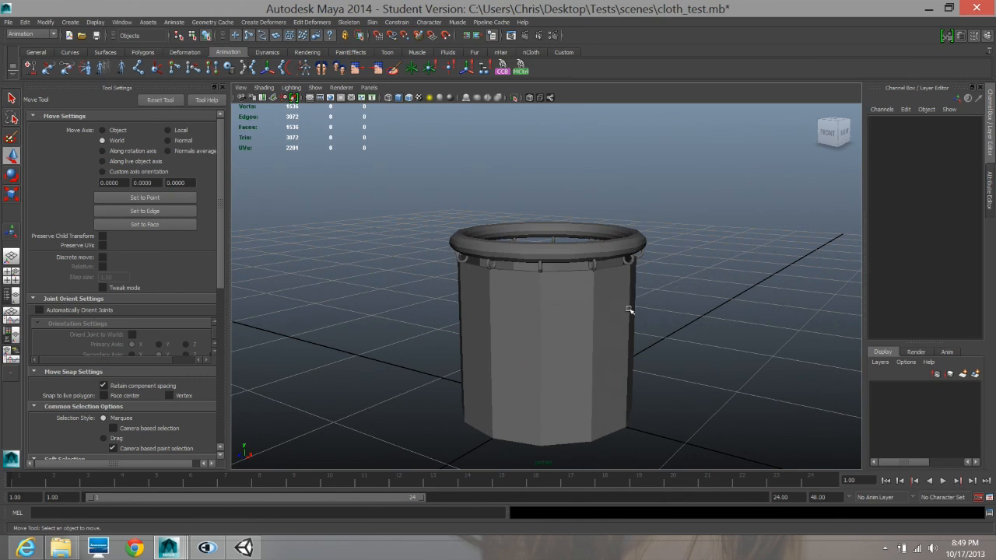
{"action": "left_click_drag", "start_coordinate": [580, 340], "coordinate": [547, 334], "text": "alt"}
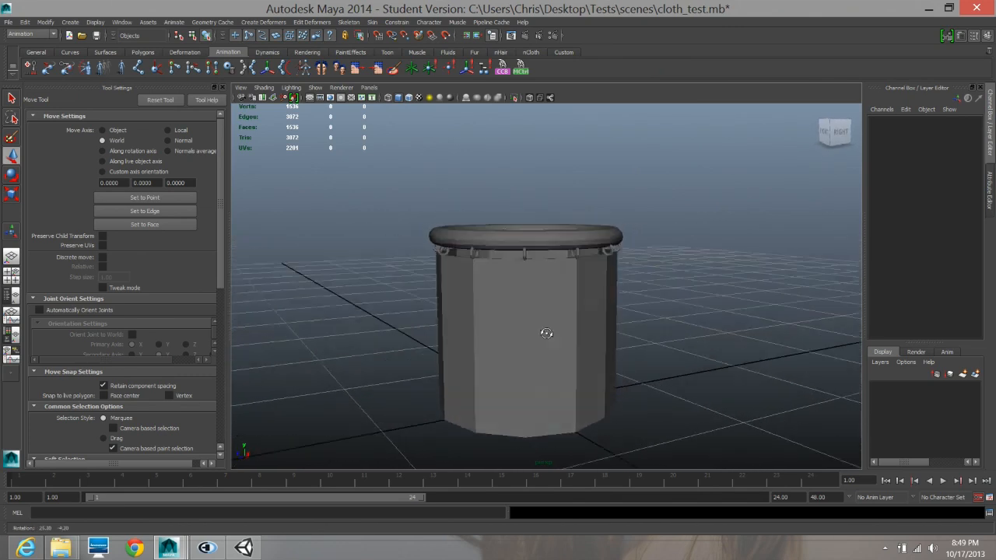
{"action": "right_click_drag", "start_coordinate": [547, 334], "coordinate": [636, 353], "text": "alt"}
{"action": "left_click_drag", "start_coordinate": [637, 354], "coordinate": [655, 360], "text": "alt"}
{"action": "right_click_drag", "start_coordinate": [655, 360], "coordinate": [505, 337], "text": "alt"}
{"action": "left_click_drag", "start_coordinate": [522, 305], "coordinate": [489, 288], "text": "alt"}
{"action": "left_click_drag", "start_coordinate": [436, 329], "coordinate": [580, 350]}
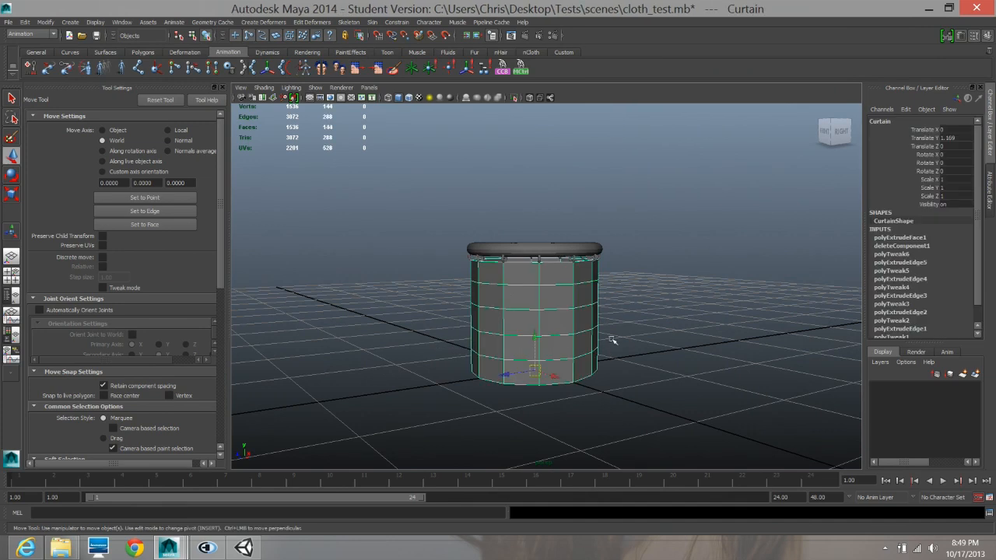
{"action": "right_click_drag", "start_coordinate": [576, 316], "coordinate": [747, 323], "text": "alt"}
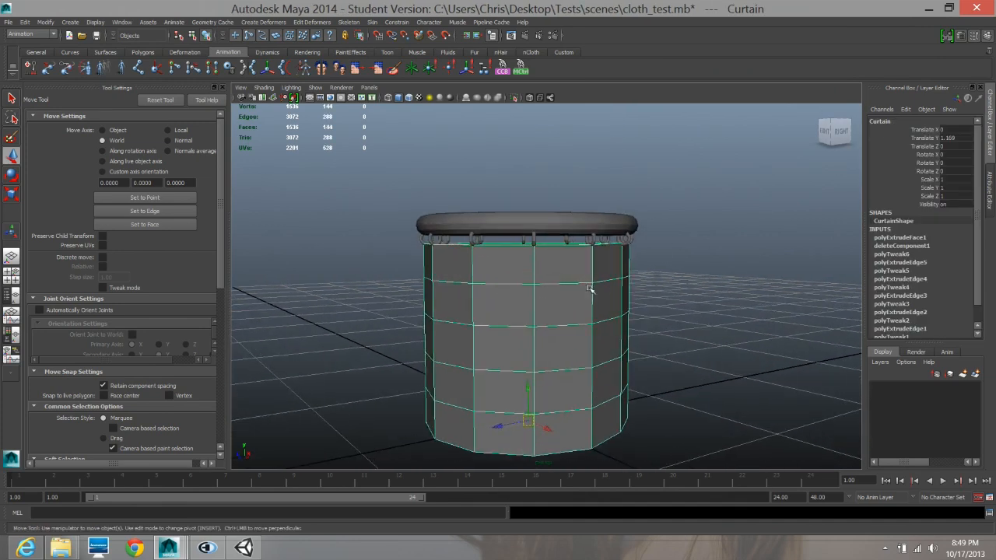
{"action": "right_click_drag", "start_coordinate": [591, 290], "coordinate": [709, 292], "text": "alt"}
{"action": "scroll", "coordinate": [699, 284], "scroll_direction": "down", "scroll_amount": 4}
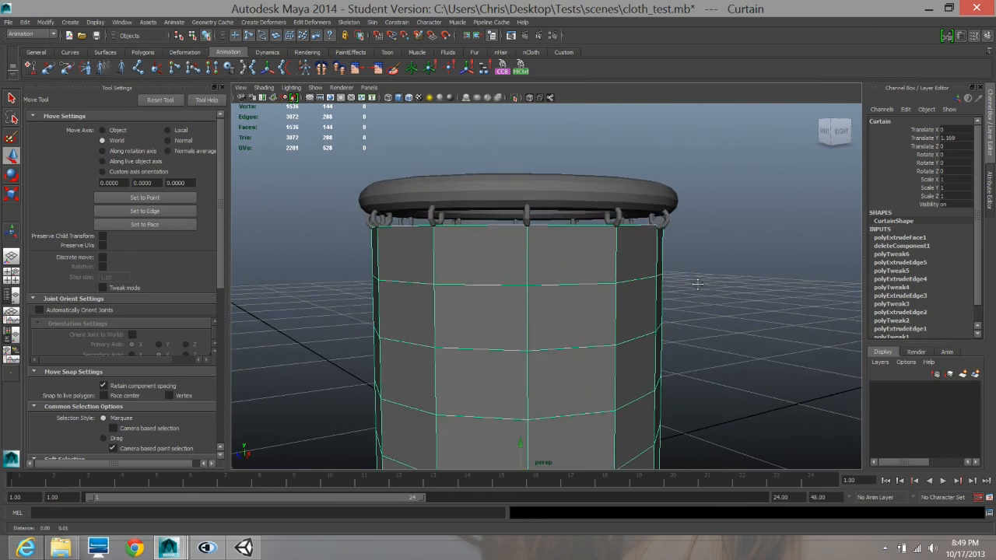
{"action": "left_click_drag", "start_coordinate": [533, 284], "coordinate": [543, 282], "text": "alt"}
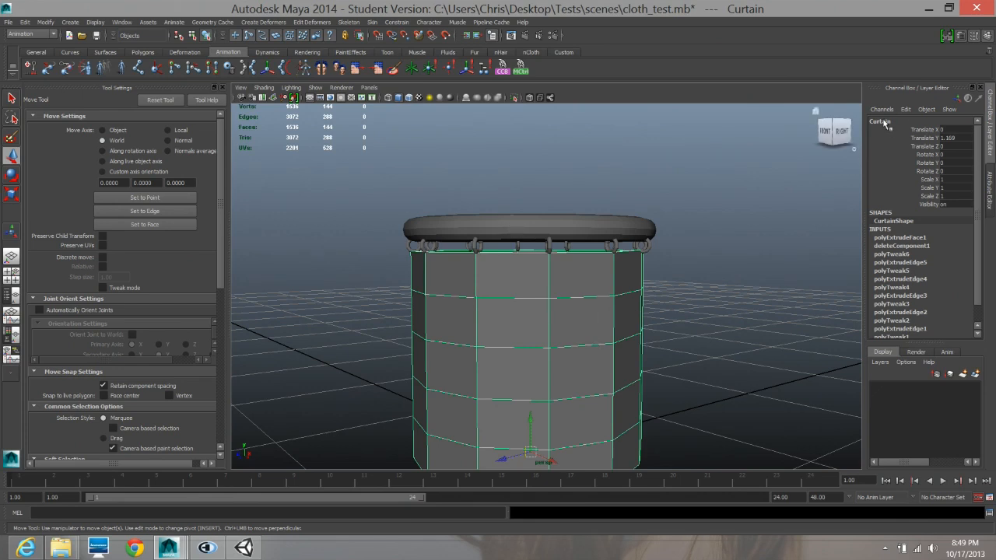
{"action": "left_click_drag", "start_coordinate": [370, 316], "coordinate": [614, 329]}
{"action": "right_click_drag", "start_coordinate": [615, 330], "coordinate": [708, 336], "text": "alt"}
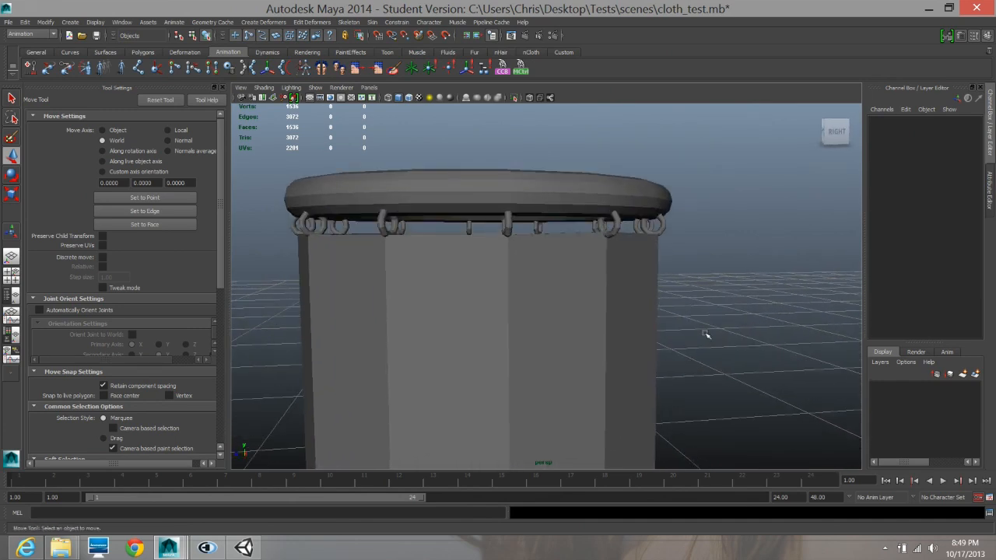
- Check the object names of several individual rings, the curtain and the circular bar by selecting each in turn
{"action": "left_click", "coordinate": [619, 227]}
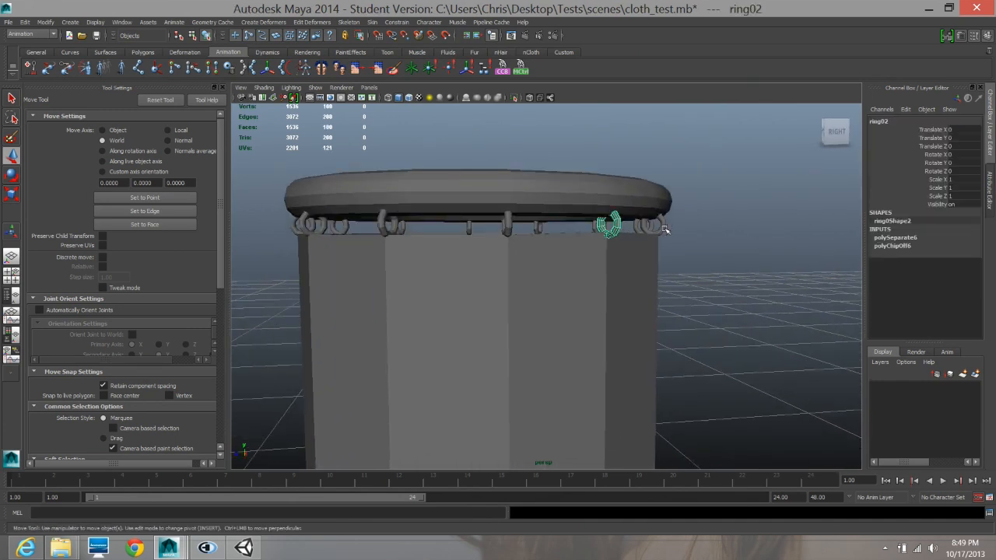
{"action": "left_click", "coordinate": [660, 227]}
{"action": "left_click_drag", "start_coordinate": [682, 276], "coordinate": [691, 289], "text": "alt"}
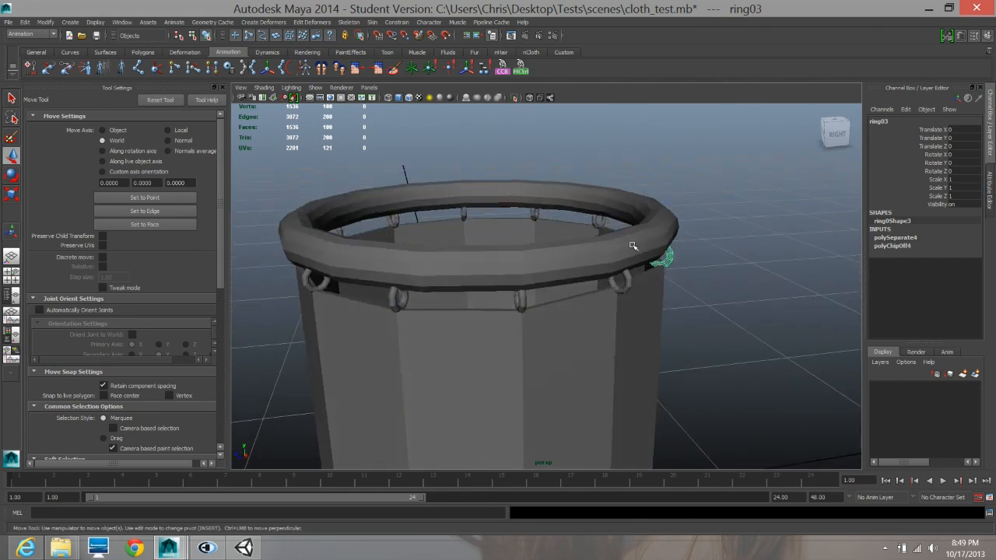
{"action": "left_click", "coordinate": [594, 224]}
{"action": "left_click", "coordinate": [398, 305]}
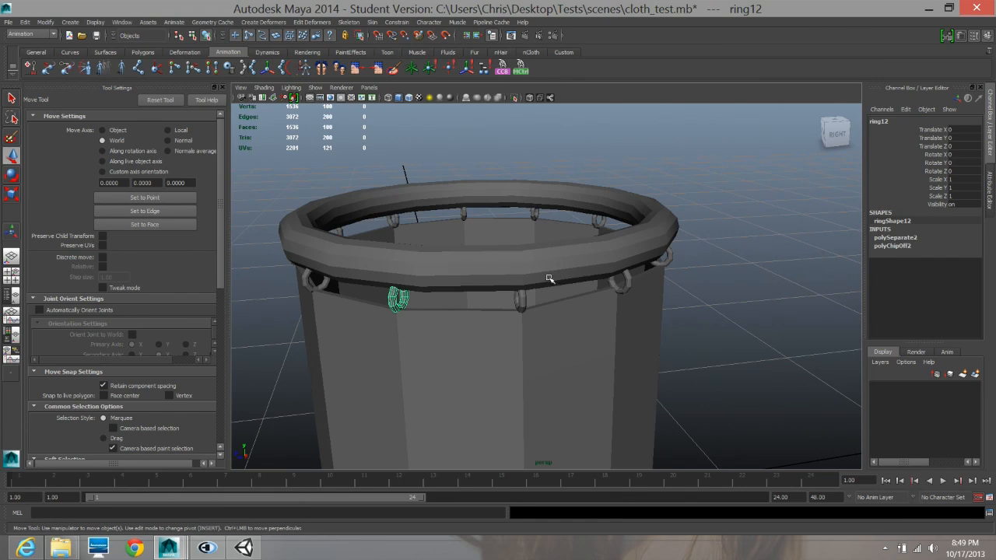
{"action": "left_click", "coordinate": [626, 244]}
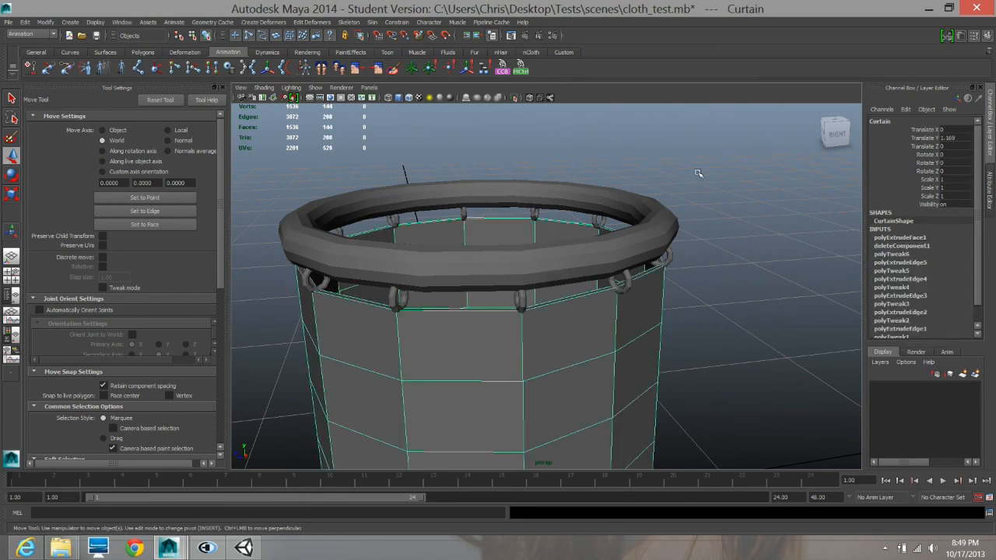
{"action": "left_click", "coordinate": [632, 216]}
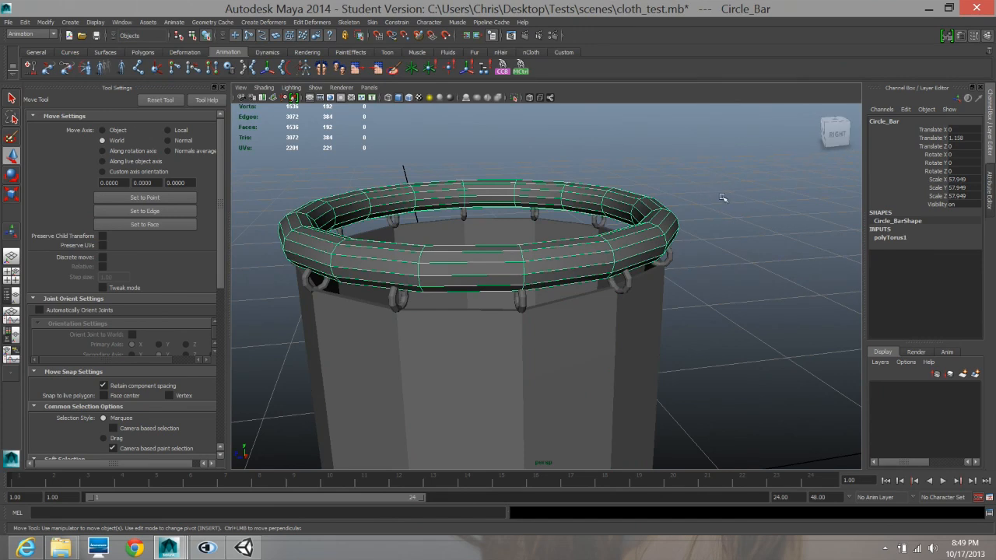
- Inspect the complete curtain assembly with everything selected, and the curtain mesh on its own, from around and above
{"action": "right_click_drag", "start_coordinate": [730, 257], "coordinate": [523, 289], "text": "alt"}
{"action": "middle_click_drag", "start_coordinate": [523, 289], "coordinate": [525, 259], "text": "alt"}
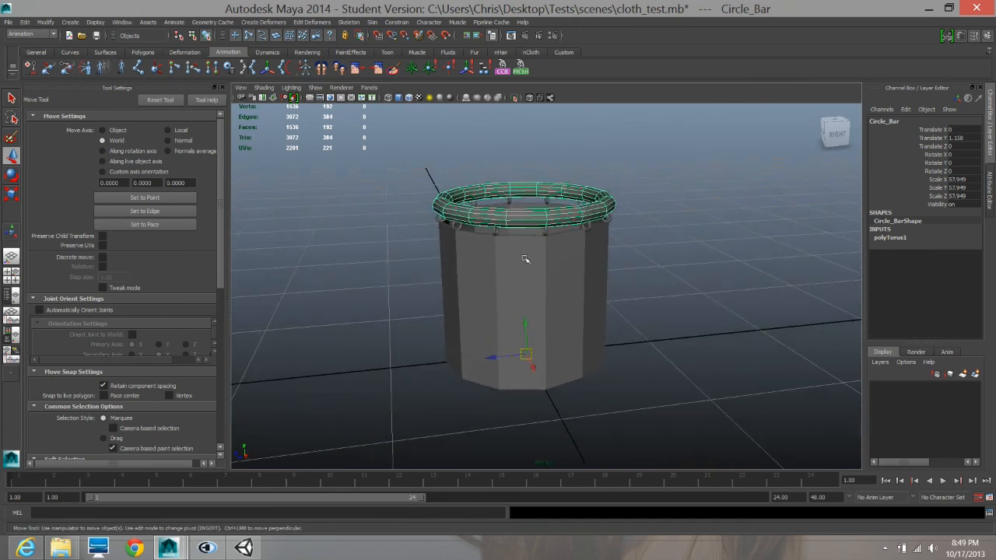
{"action": "left_click_drag", "start_coordinate": [526, 259], "coordinate": [551, 262], "text": "alt"}
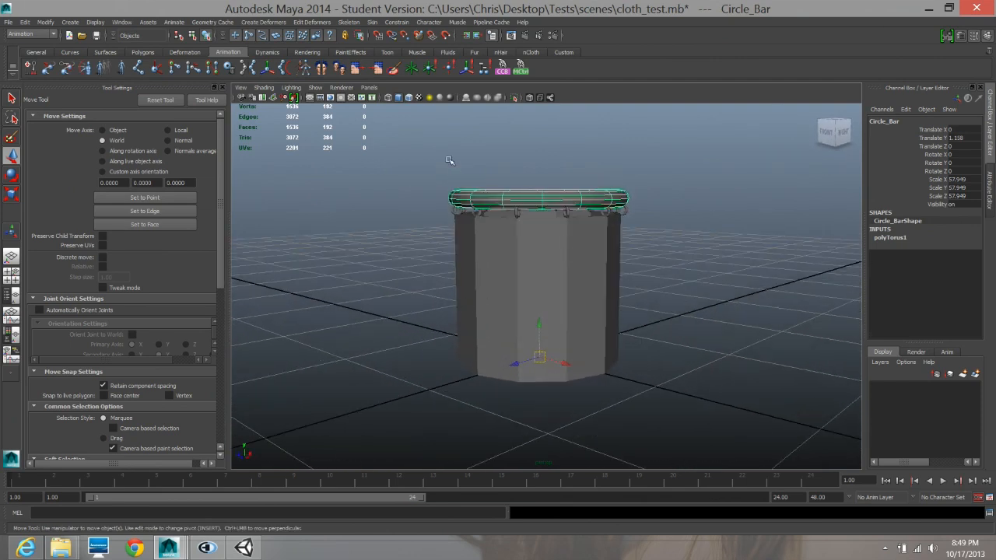
{"action": "left_click", "coordinate": [527, 293]}
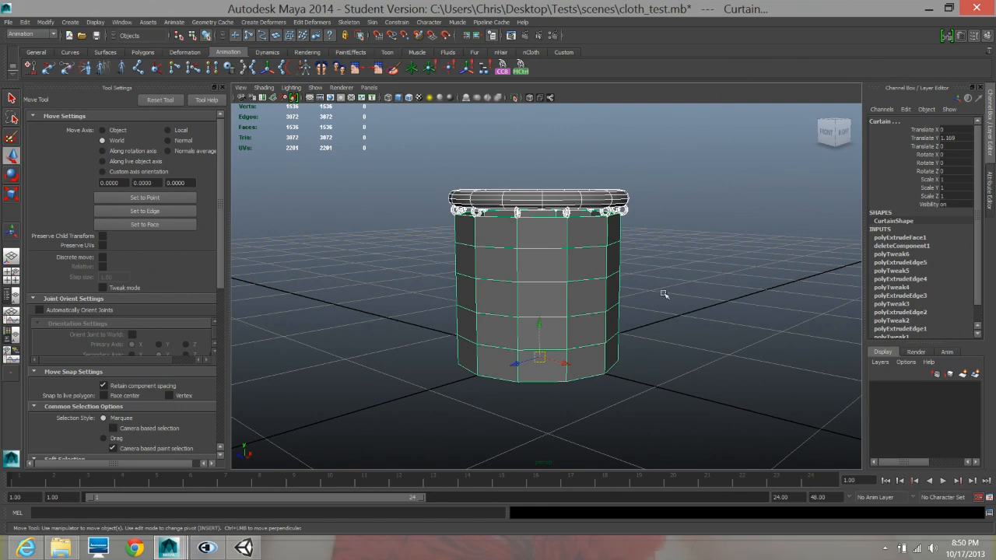
{"action": "left_click_drag", "start_coordinate": [727, 309], "coordinate": [711, 314], "text": "alt"}
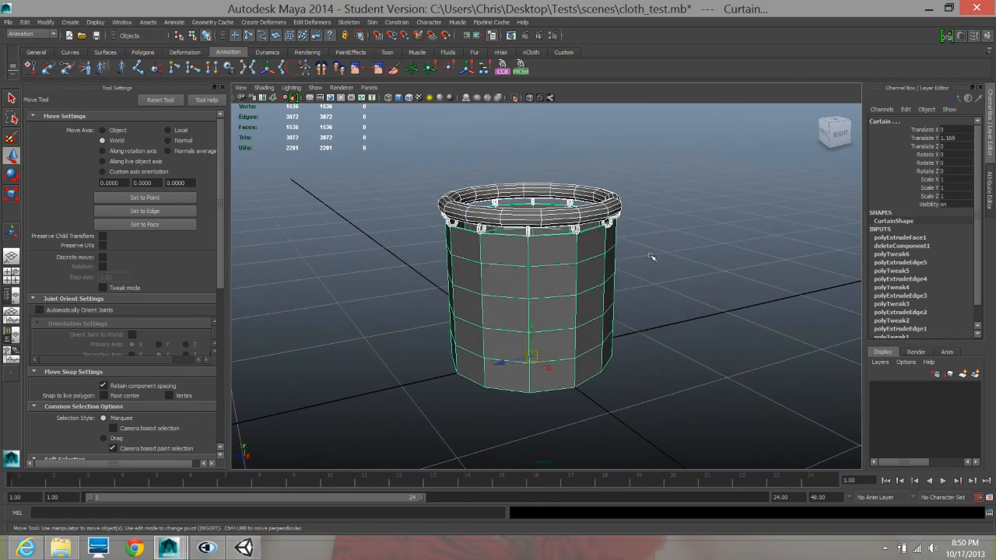
{"action": "left_click_drag", "start_coordinate": [614, 323], "coordinate": [604, 310], "text": "alt"}
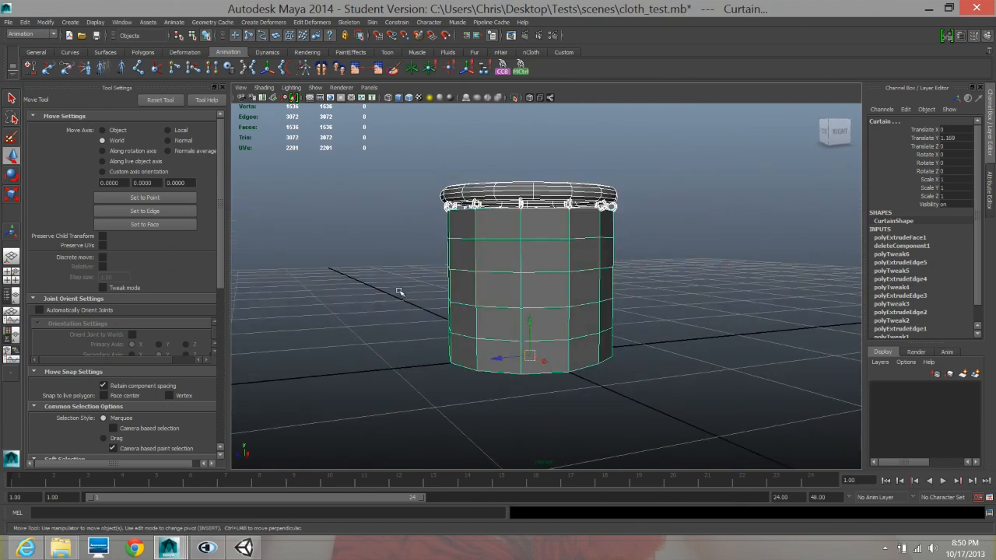
{"action": "left_click_drag", "start_coordinate": [399, 293], "coordinate": [742, 437]}
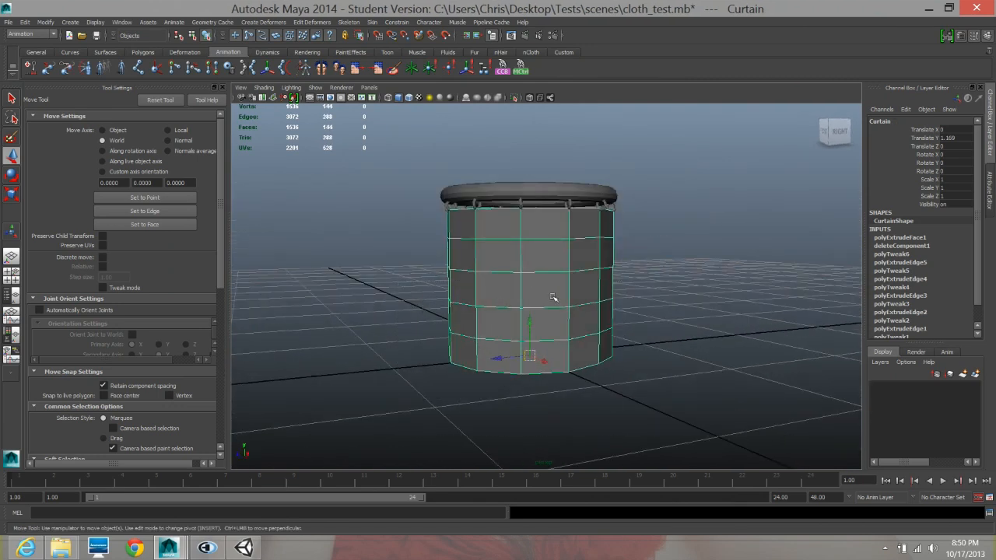
{"action": "right_click_drag", "start_coordinate": [556, 299], "coordinate": [614, 304], "text": "alt"}
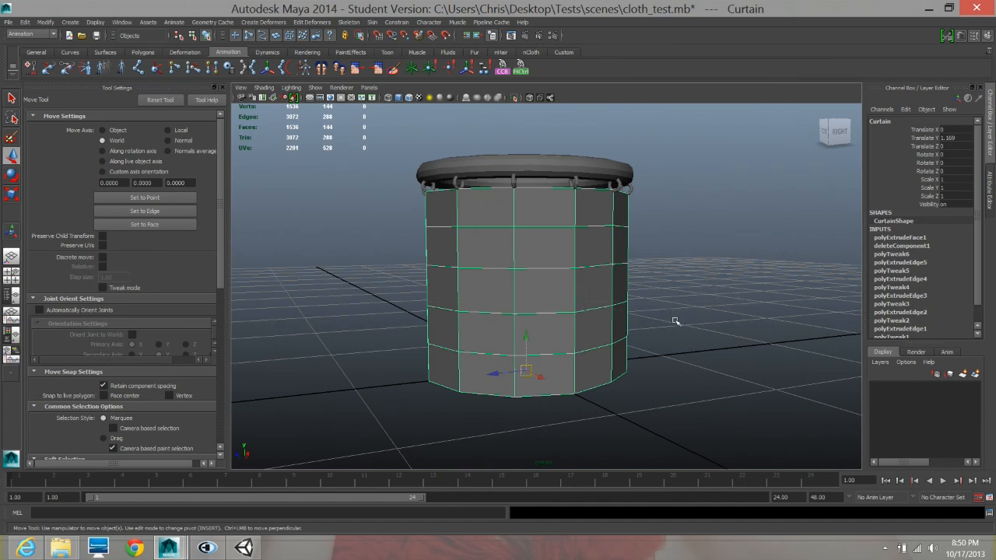
{"action": "left_click_drag", "start_coordinate": [667, 322], "coordinate": [597, 329], "text": "alt"}
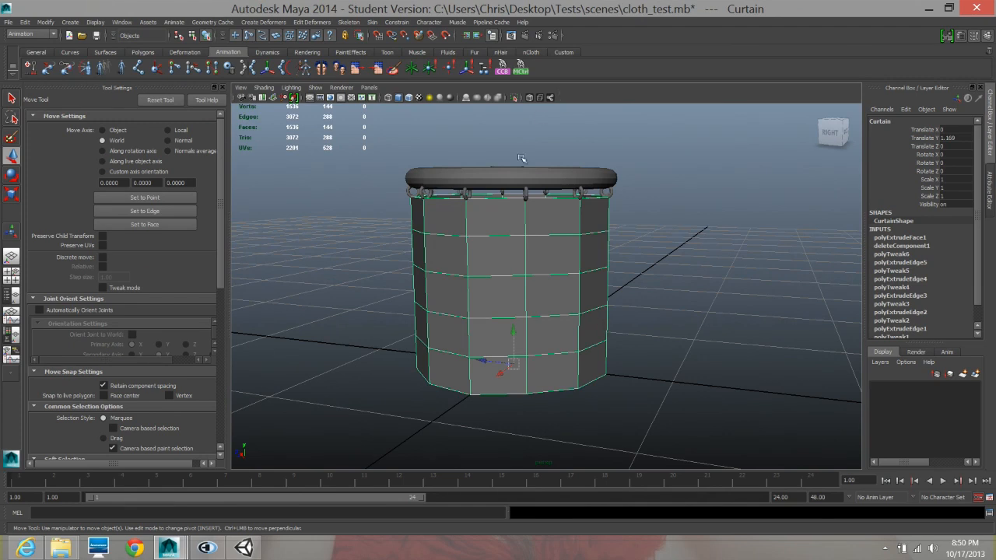
{"action": "left_click_drag", "start_coordinate": [472, 202], "coordinate": [499, 228], "text": "alt"}
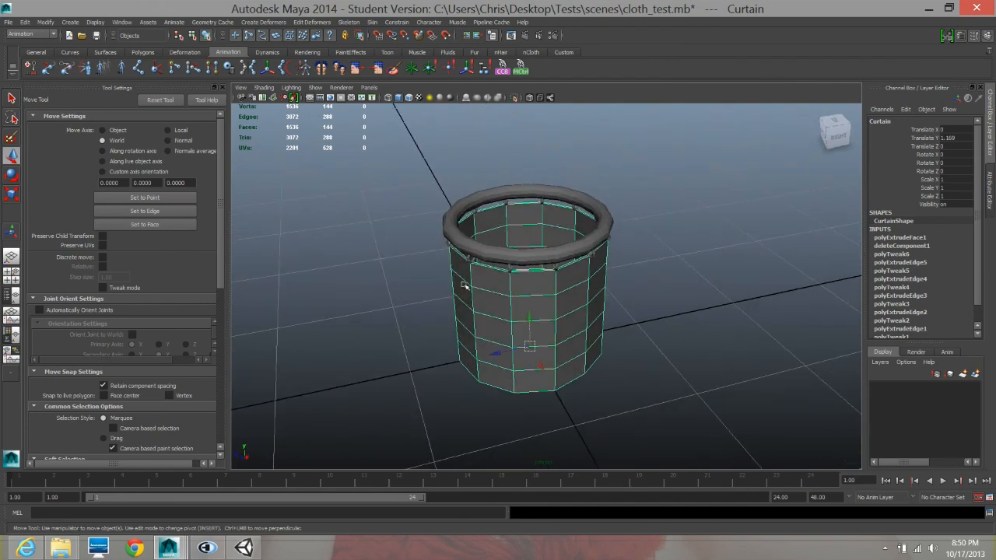
- Select the curtain, all the rings and the circular bar together and open the Export Selection dialog
{"action": "left_click", "coordinate": [462, 181]}
{"action": "left_click_drag", "start_coordinate": [369, 154], "coordinate": [736, 440]}
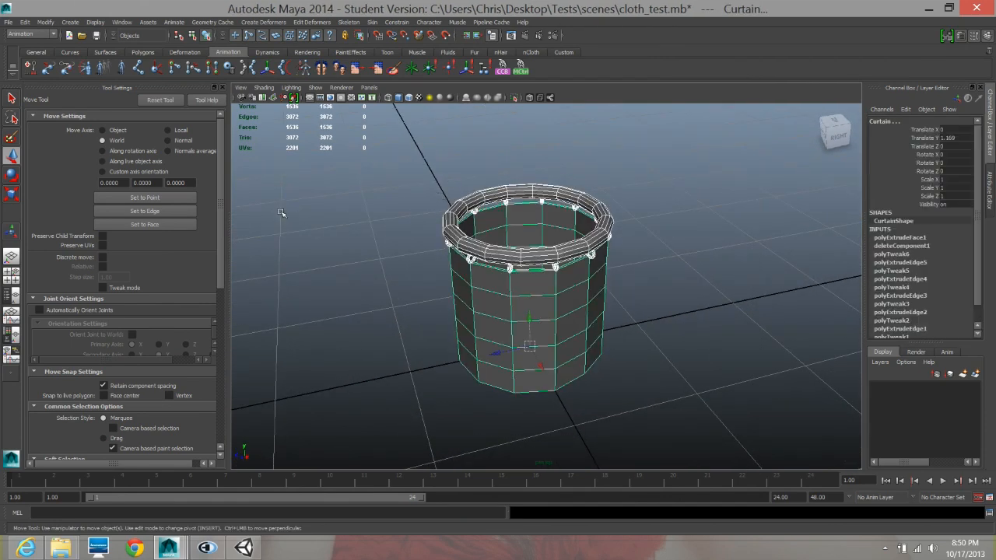
{"action": "left_click", "coordinate": [7, 21]}
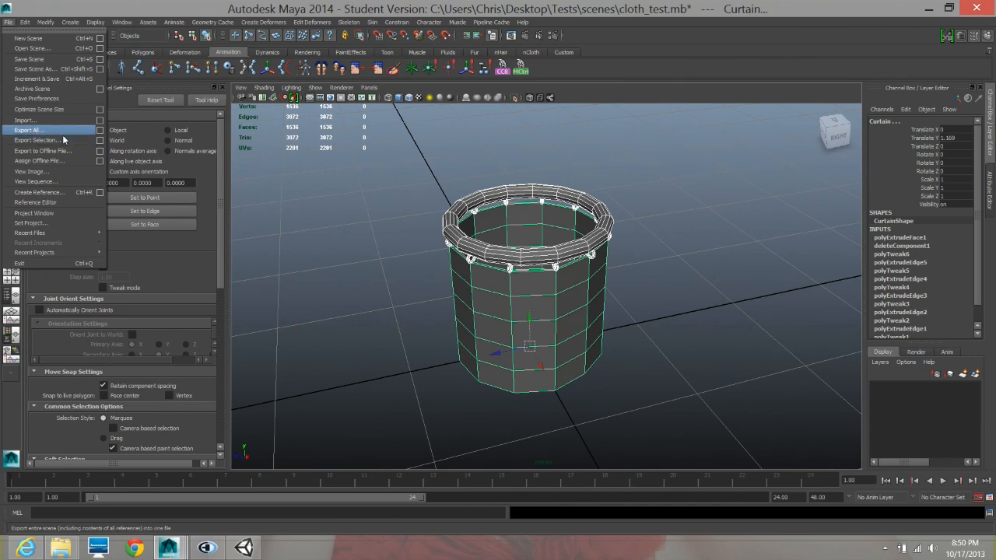
{"action": "left_click", "coordinate": [86, 143]}
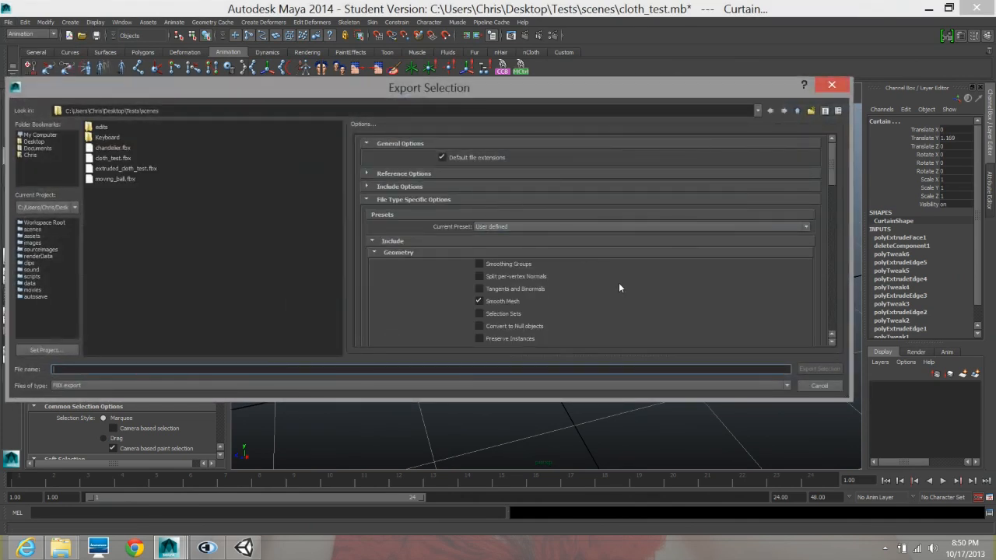
- Turn off Animation in the FBX export options
{"action": "scroll", "coordinate": [573, 274], "scroll_direction": "down", "scroll_amount": 6}
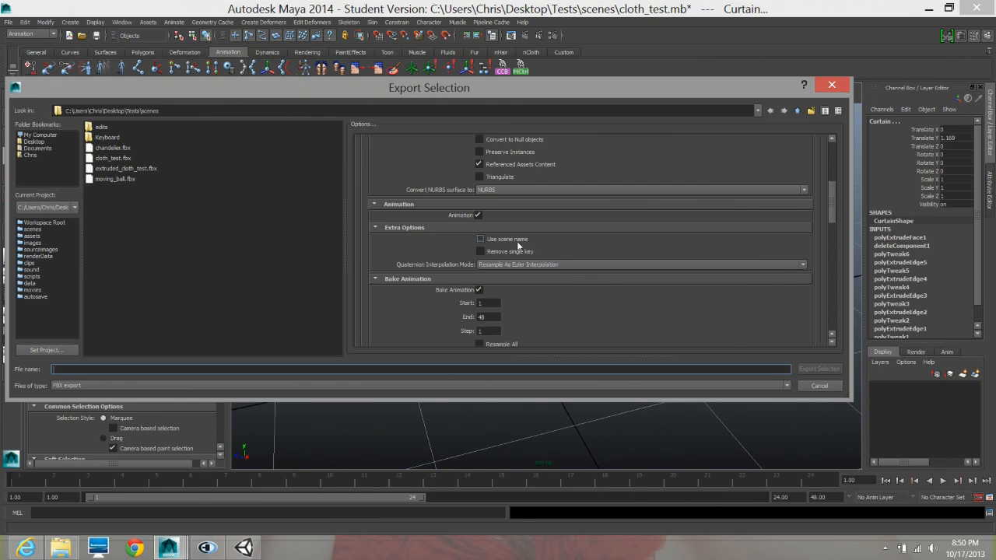
{"action": "scroll", "coordinate": [518, 246], "scroll_direction": "down", "scroll_amount": 2}
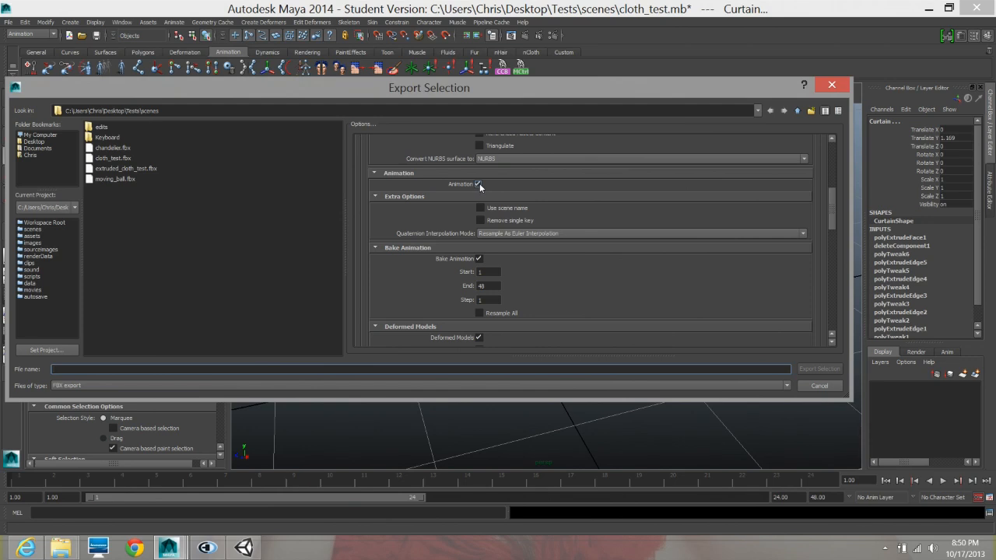
{"action": "left_click", "coordinate": [479, 183]}
- Review the remaining FBX export options, including geometry, deformed models, units, axis conversion and file format, and check the selected objects behind the dialog
{"action": "scroll", "coordinate": [579, 233], "scroll_direction": "down", "scroll_amount": 10}
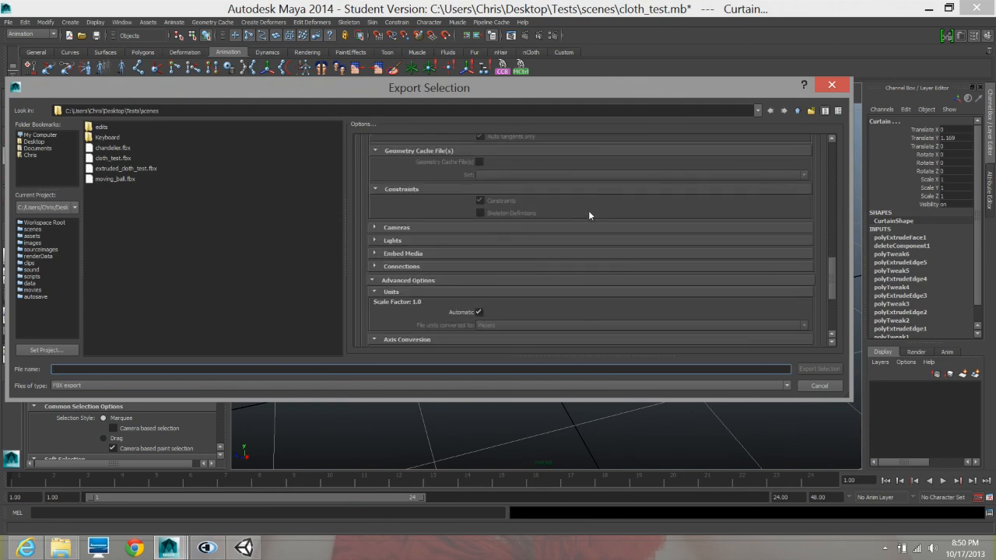
{"action": "scroll", "coordinate": [588, 210], "scroll_direction": "down", "scroll_amount": 5}
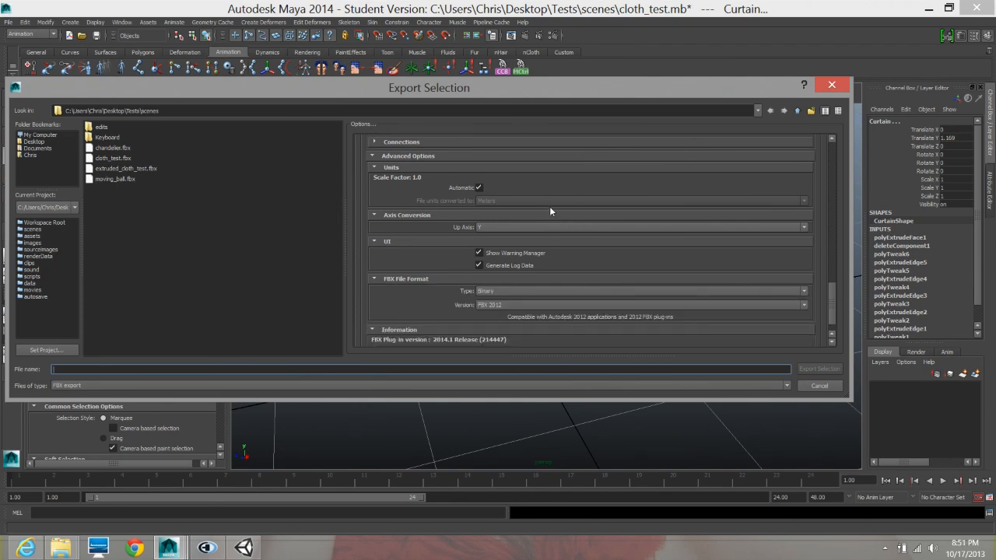
{"action": "scroll", "coordinate": [523, 204], "scroll_direction": "up", "scroll_amount": 8}
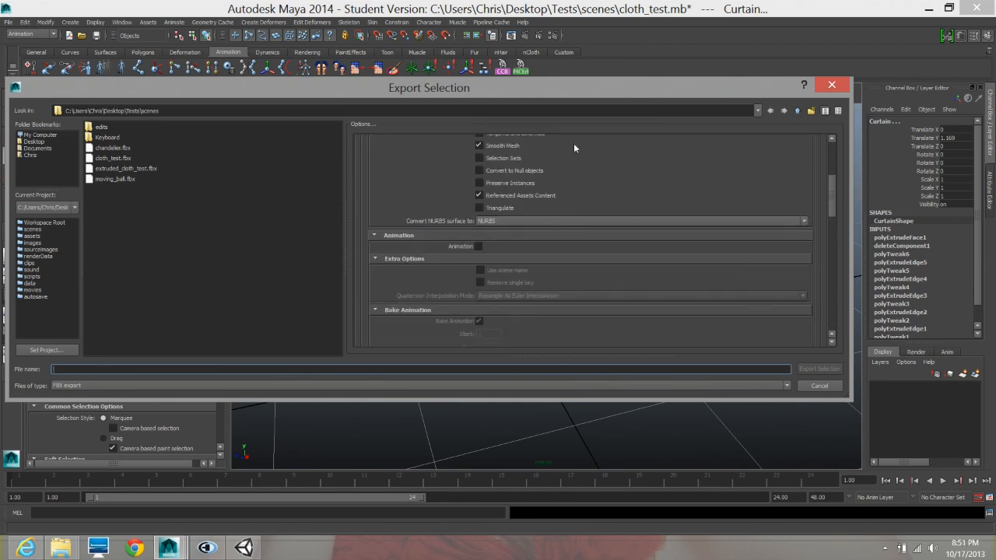
{"action": "left_click_drag", "start_coordinate": [517, 90], "coordinate": [622, 417]}
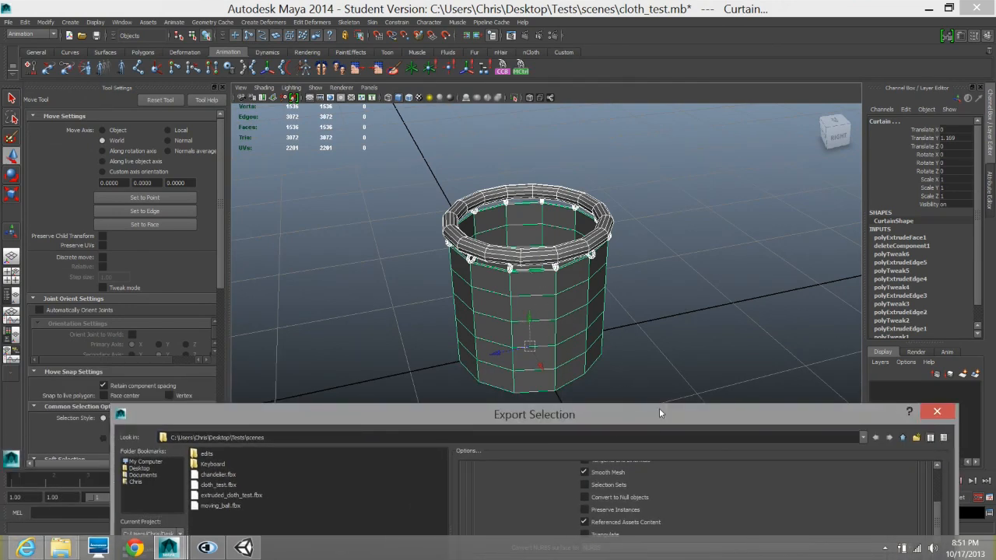
{"action": "left_click_drag", "start_coordinate": [659, 408], "coordinate": [630, 109]}
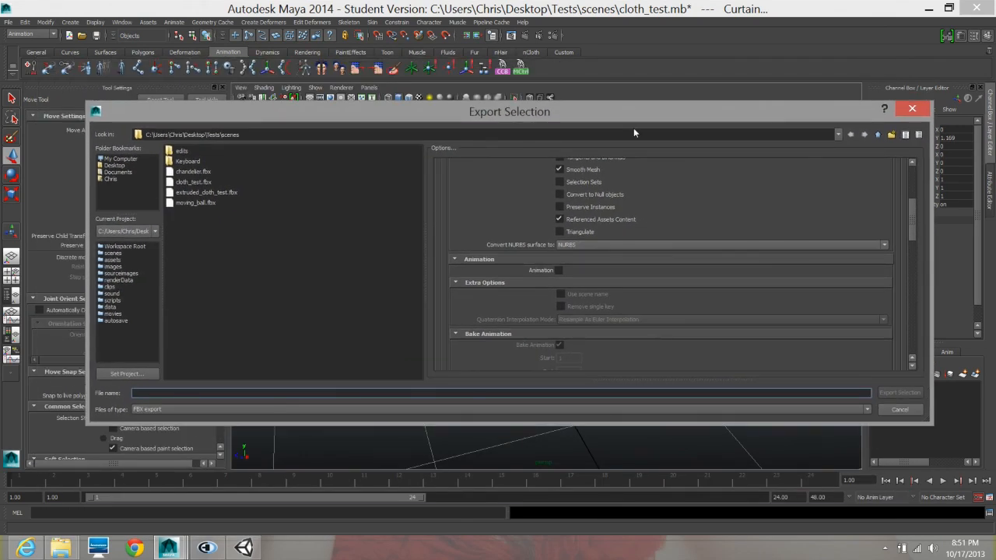
{"action": "scroll", "coordinate": [585, 294], "scroll_direction": "up", "scroll_amount": 4}
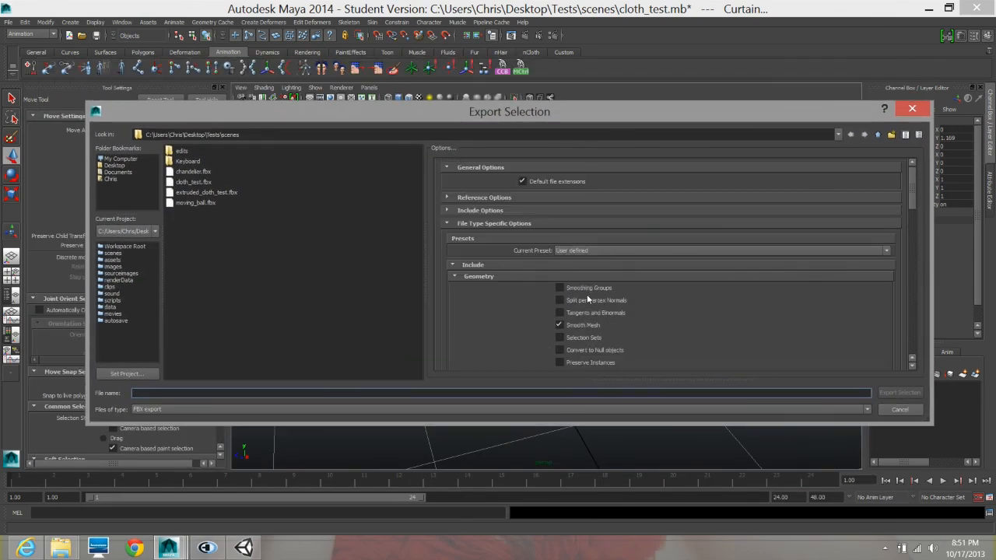
{"action": "scroll", "coordinate": [587, 294], "scroll_direction": "down", "scroll_amount": 10}
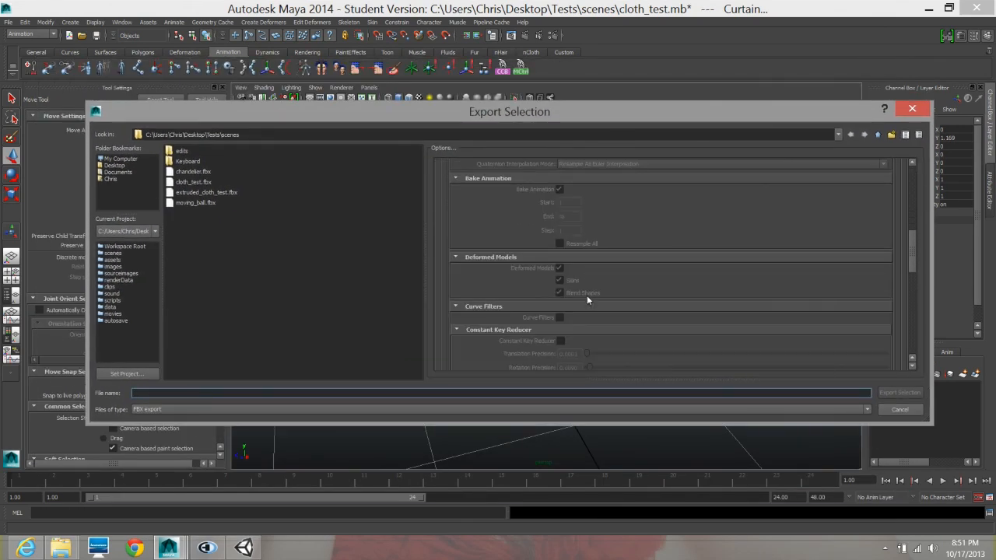
{"action": "scroll", "coordinate": [586, 299], "scroll_direction": "down", "scroll_amount": 1}
{"action": "mouse_move", "coordinate": [558, 114]}
{"action": "left_mouse_down"}
{"action": "mouse_move", "coordinate": [608, 198]}
{"action": "mouse_move", "coordinate": [621, 333]}
{"action": "mouse_move", "coordinate": [608, 222]}
{"action": "mouse_move", "coordinate": [567, 94]}
{"action": "mouse_move", "coordinate": [559, 102]}
{"action": "left_mouse_up"}
{"action": "scroll", "coordinate": [613, 287], "scroll_direction": "up", "scroll_amount": 8}
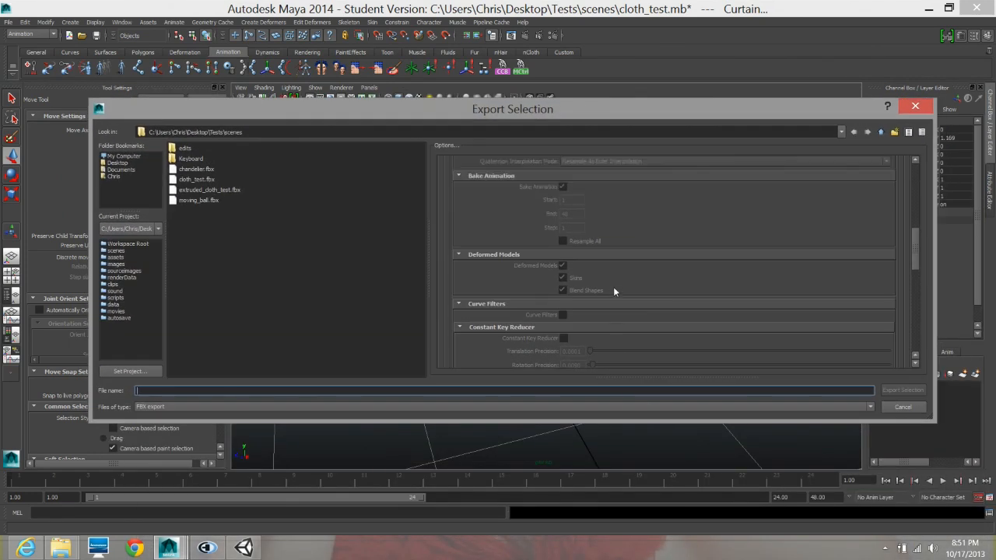
{"action": "scroll", "coordinate": [613, 288], "scroll_direction": "up", "scroll_amount": 3}
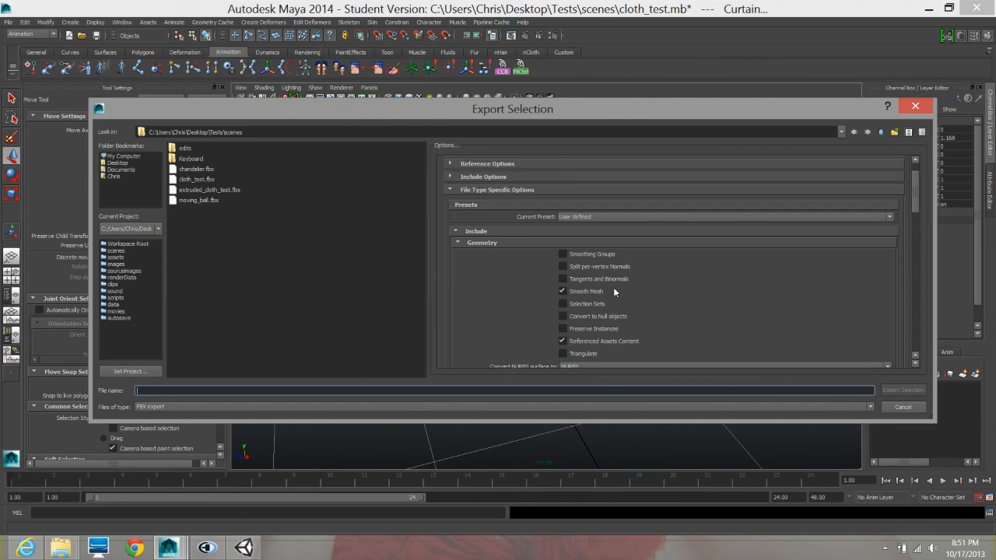
- Check the FBX file format settings at the end of the export options, including the list of available FBX versions
{"action": "scroll", "coordinate": [613, 287], "scroll_direction": "down", "scroll_amount": 3}
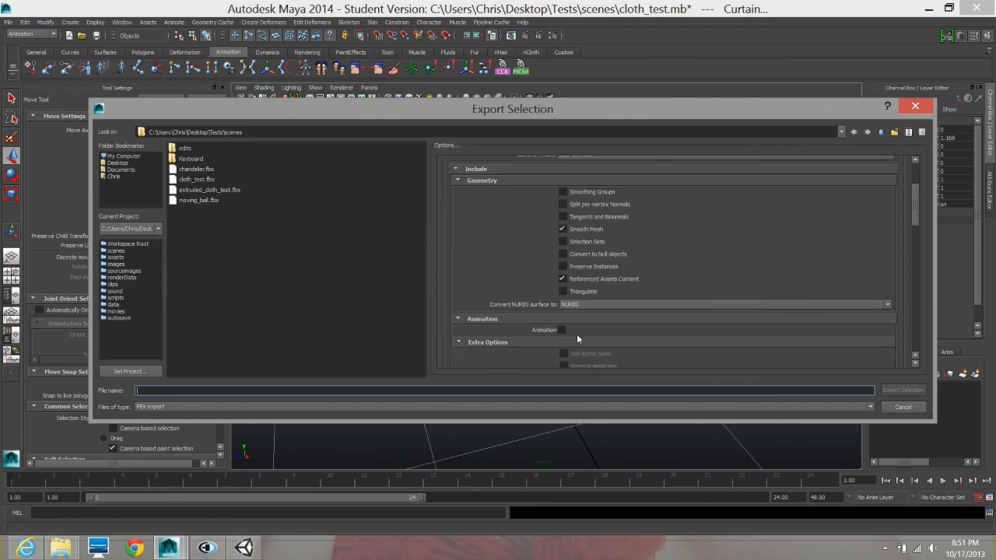
{"action": "scroll", "coordinate": [603, 319], "scroll_direction": "down", "scroll_amount": 12}
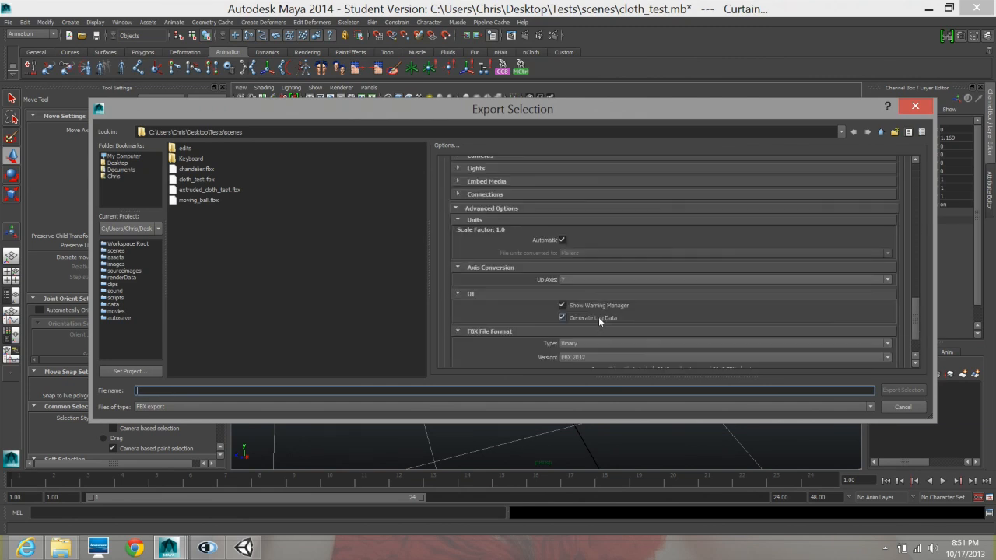
{"action": "scroll", "coordinate": [599, 316], "scroll_direction": "down", "scroll_amount": 3}
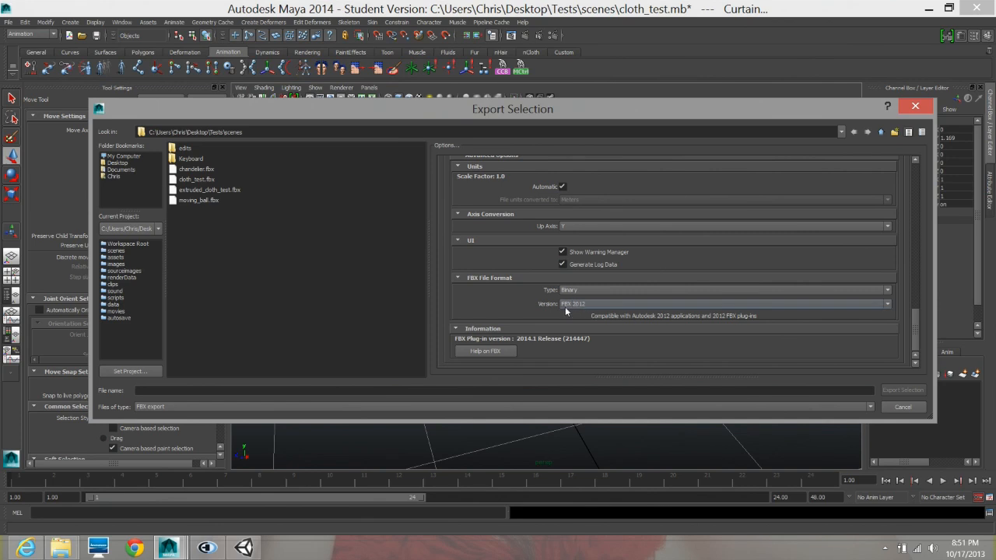
{"action": "left_click", "coordinate": [576, 304]}
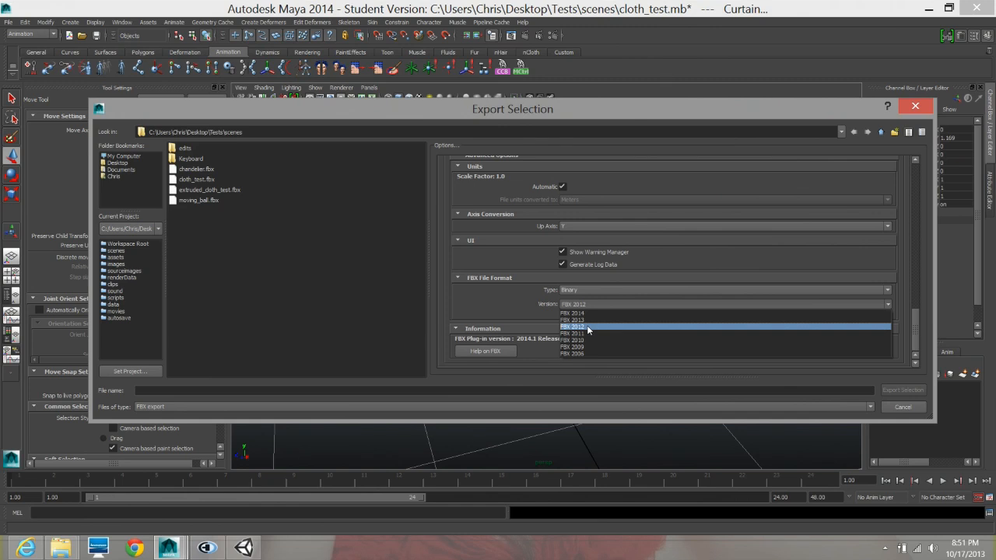
{"action": "left_click", "coordinate": [499, 310]}
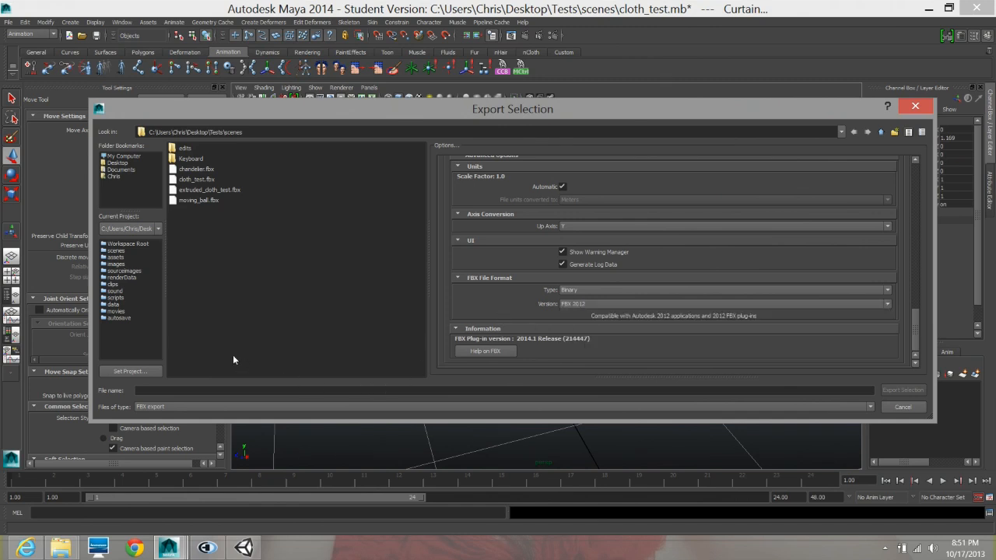
- Name the export file curtain_cloth and export the selected objects as FBX
{"action": "left_click", "coordinate": [151, 392]}
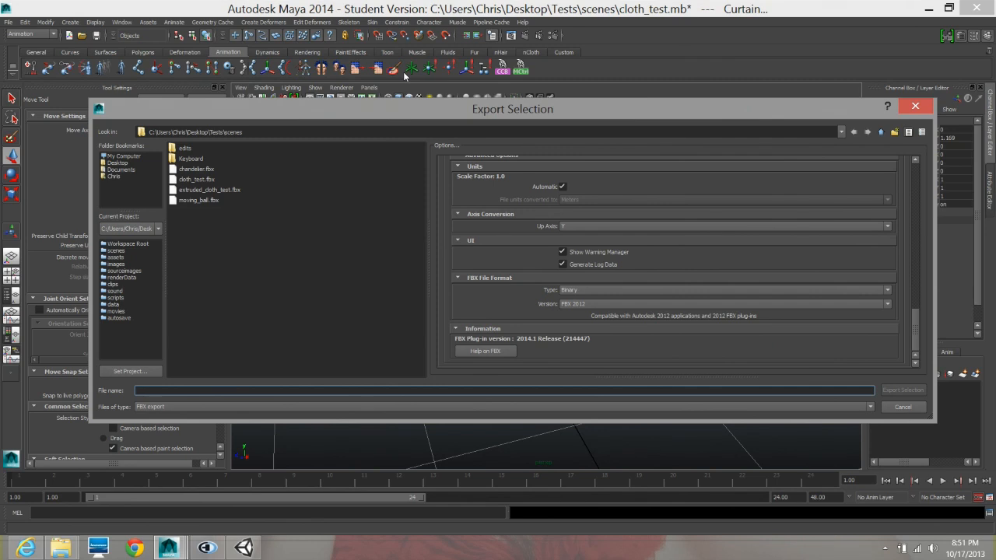
{"action": "type", "text": "curtain_cloth"}
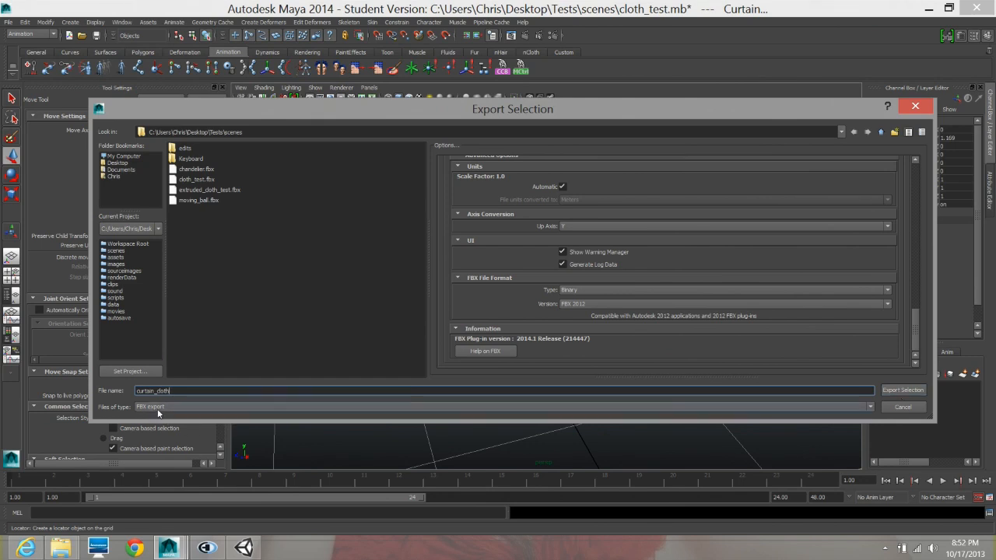
{"action": "left_click", "coordinate": [902, 391]}
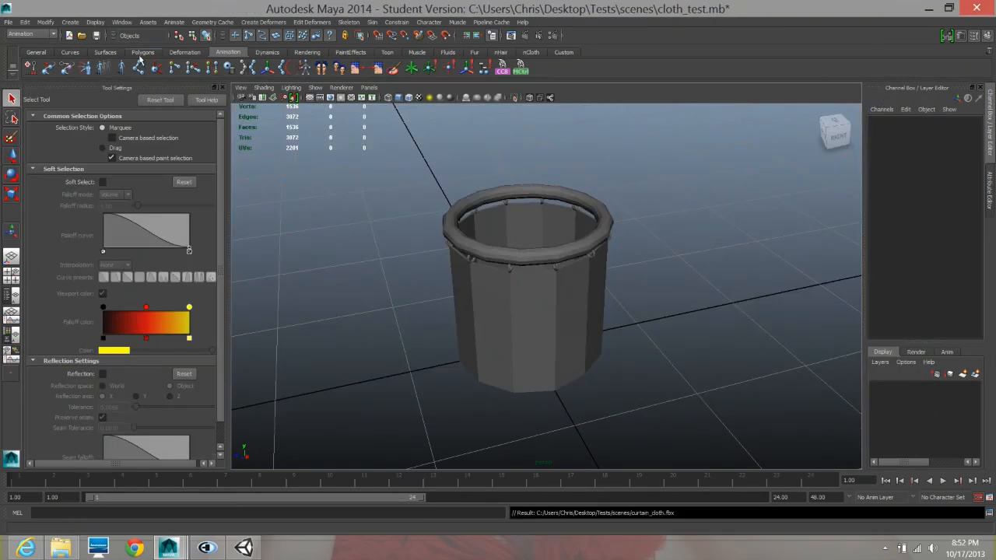
- Look through the Plug-in Manager for the FBX plug-in fbxmaya.mll and its load settings, and close the manager
{"action": "left_click", "coordinate": [123, 22]}
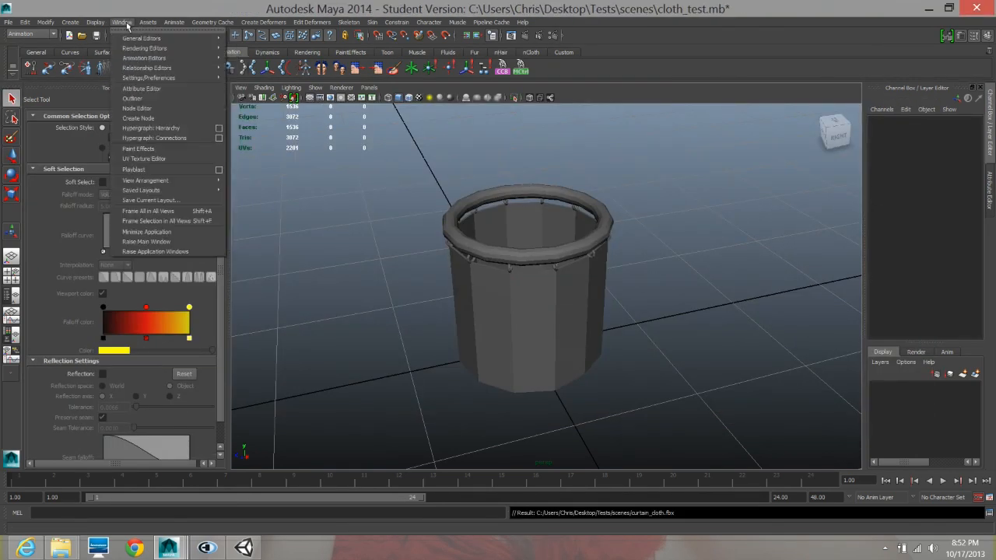
{"action": "mouse_move", "coordinate": [122, 40]}
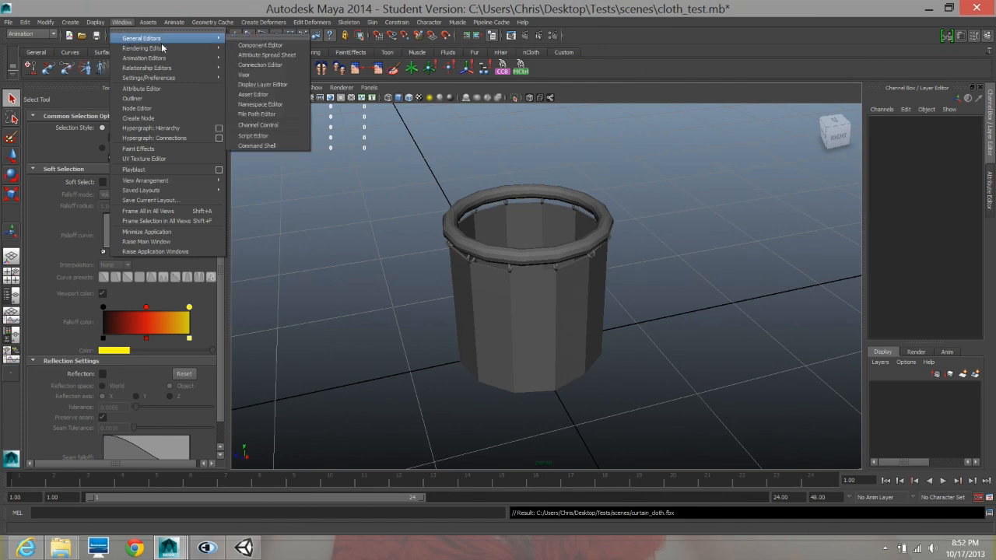
{"action": "mouse_move", "coordinate": [164, 48]}
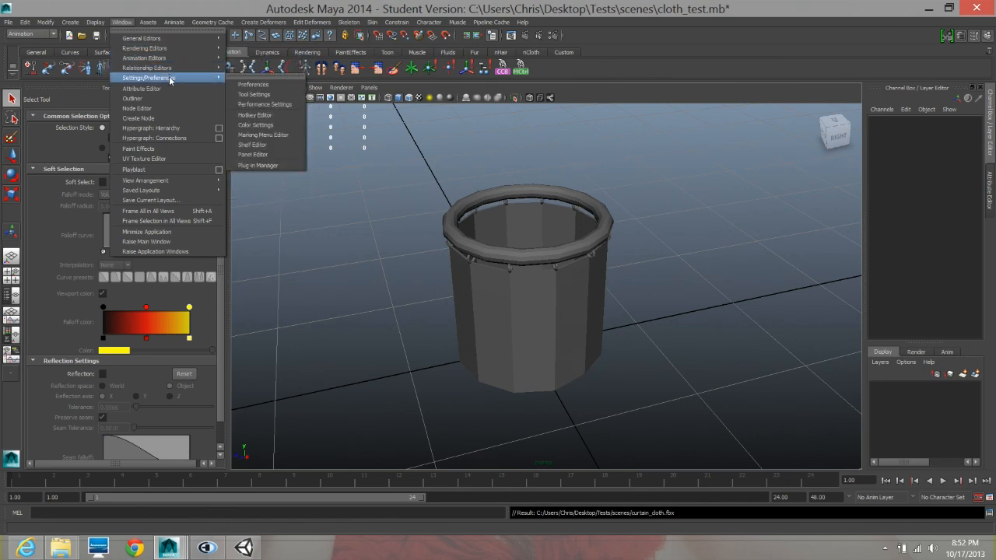
{"action": "left_click", "coordinate": [274, 171]}
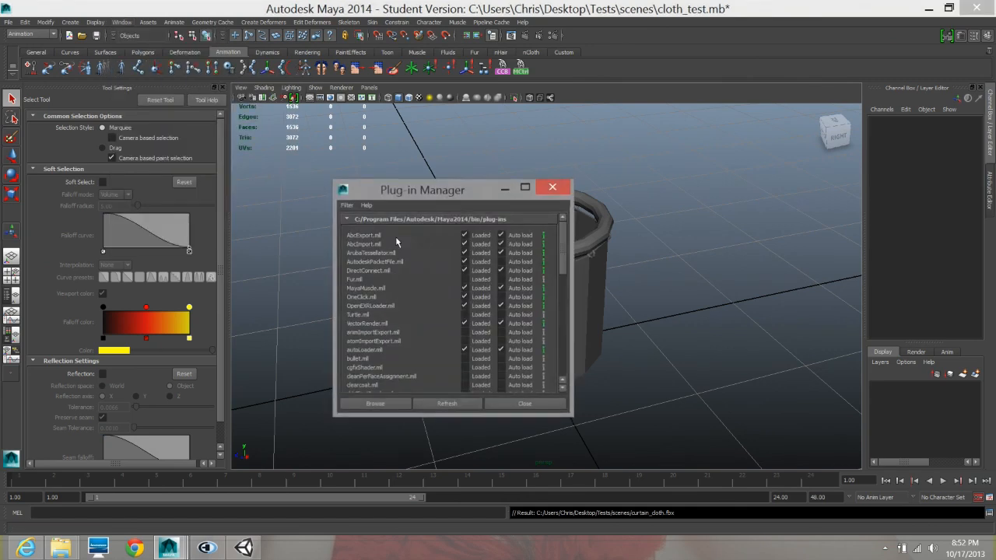
{"action": "scroll", "coordinate": [426, 306], "scroll_direction": "down", "scroll_amount": 1}
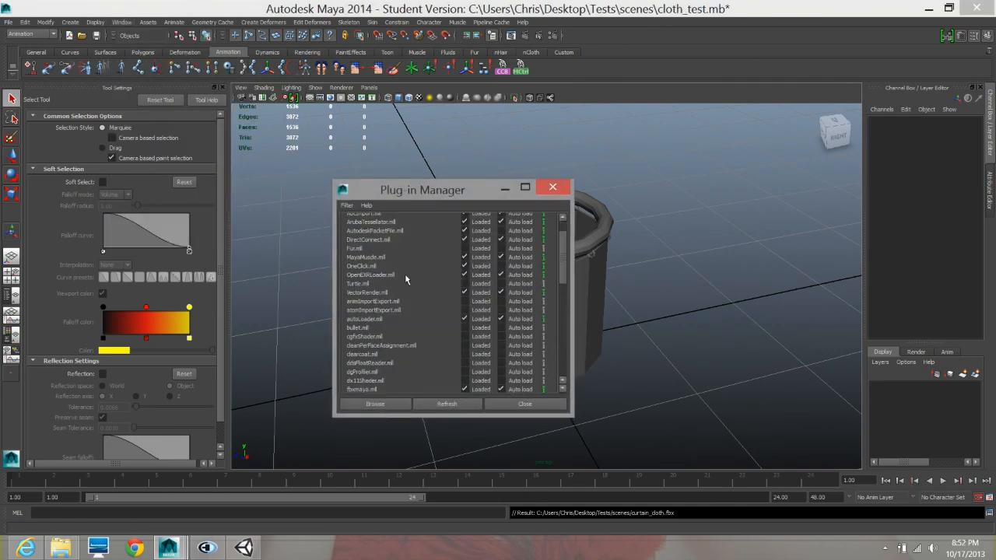
{"action": "scroll", "coordinate": [406, 273], "scroll_direction": "down", "scroll_amount": 1}
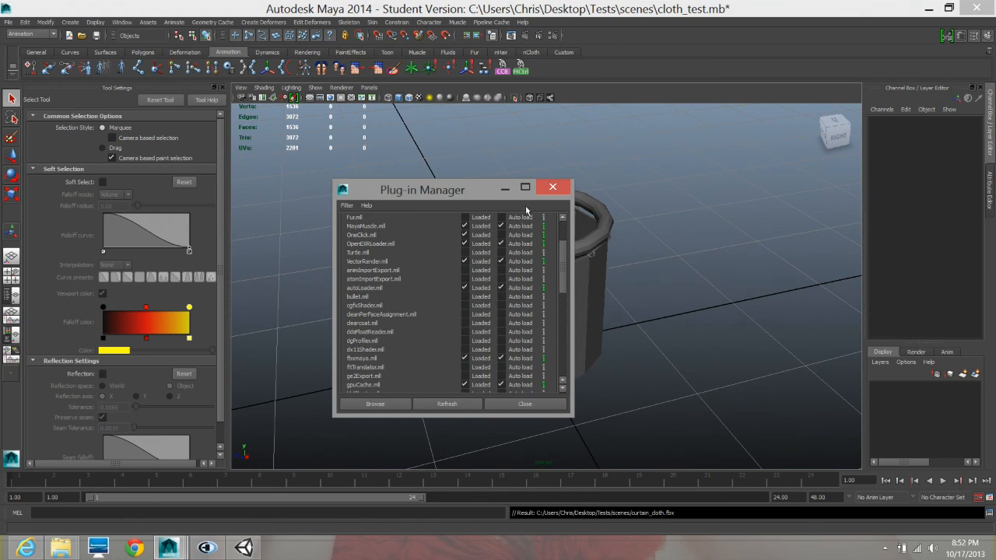
{"action": "left_click", "coordinate": [565, 187]}
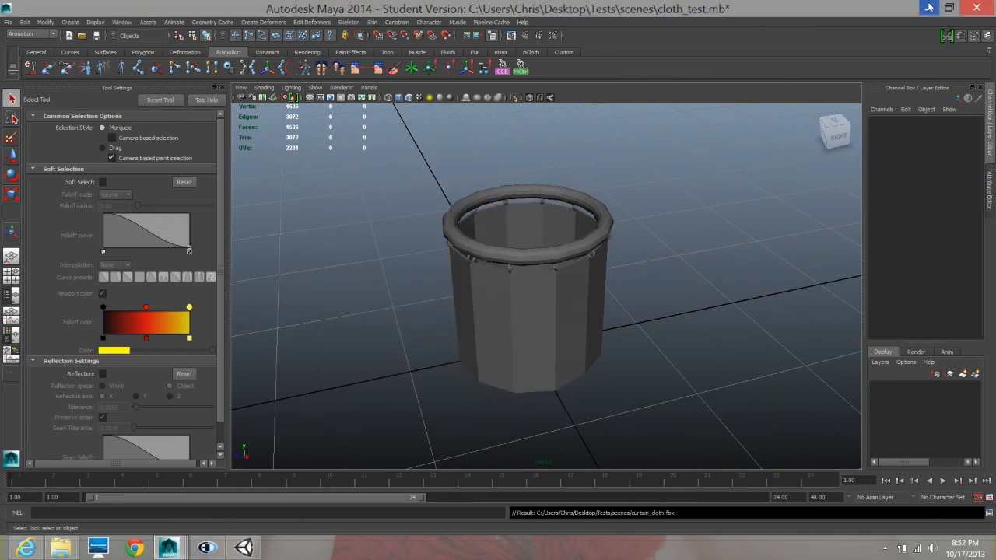
- Switch to Unity and start a new scene in the empty project
{"action": "left_click_drag", "start_coordinate": [607, 251], "coordinate": [600, 230], "text": "alt"}
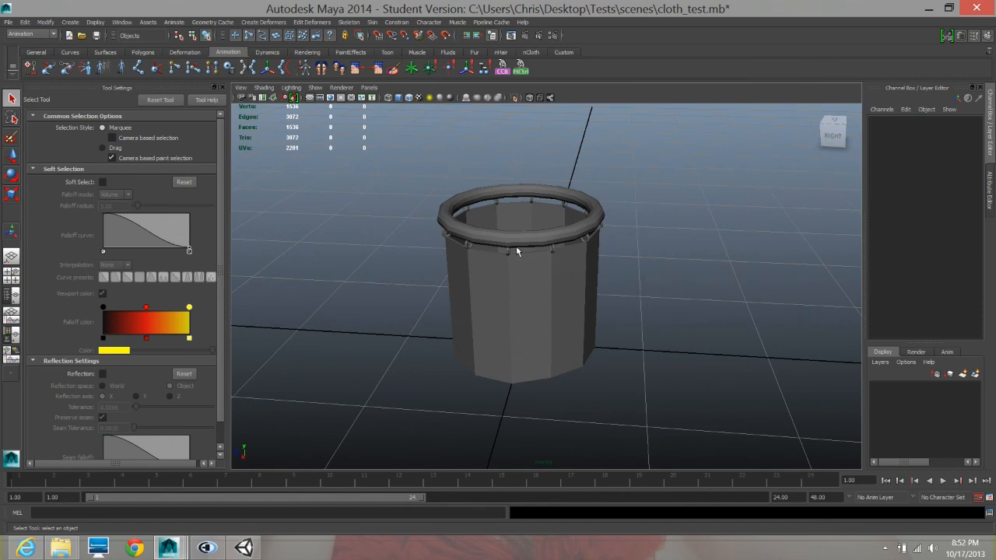
{"action": "left_click", "coordinate": [928, 9]}
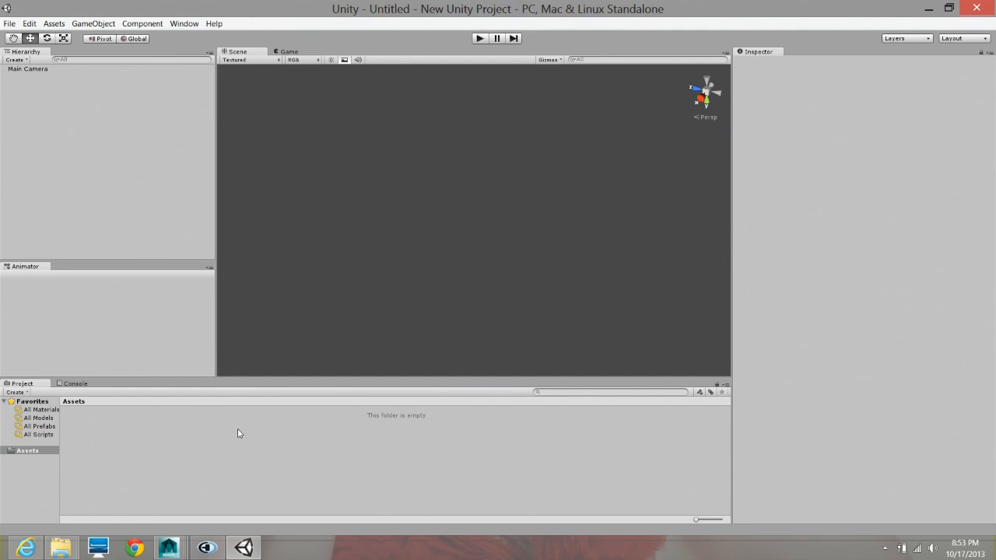
{"action": "right_click", "coordinate": [221, 443]}
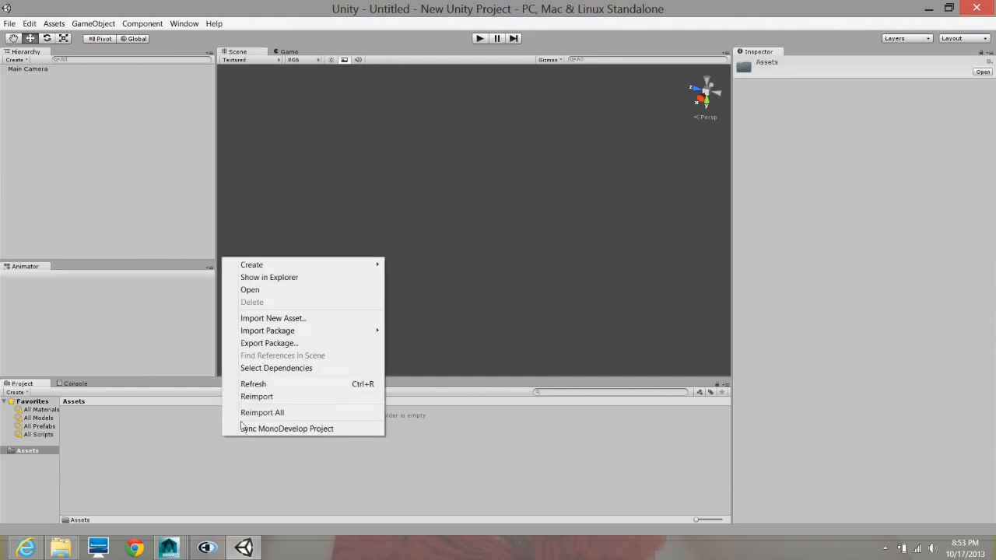
{"action": "left_click", "coordinate": [148, 304]}
{"action": "left_click", "coordinate": [14, 24]}
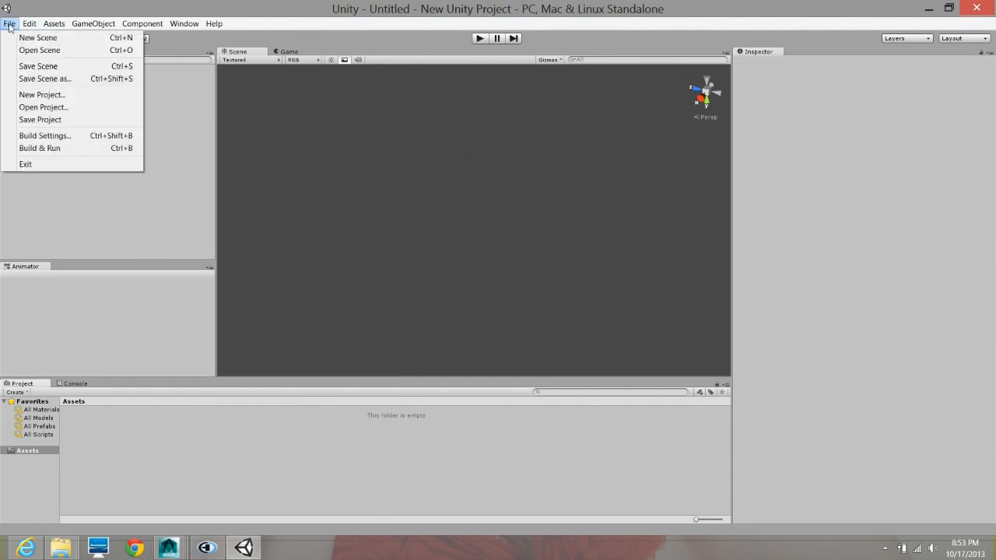
{"action": "left_click", "coordinate": [21, 36]}
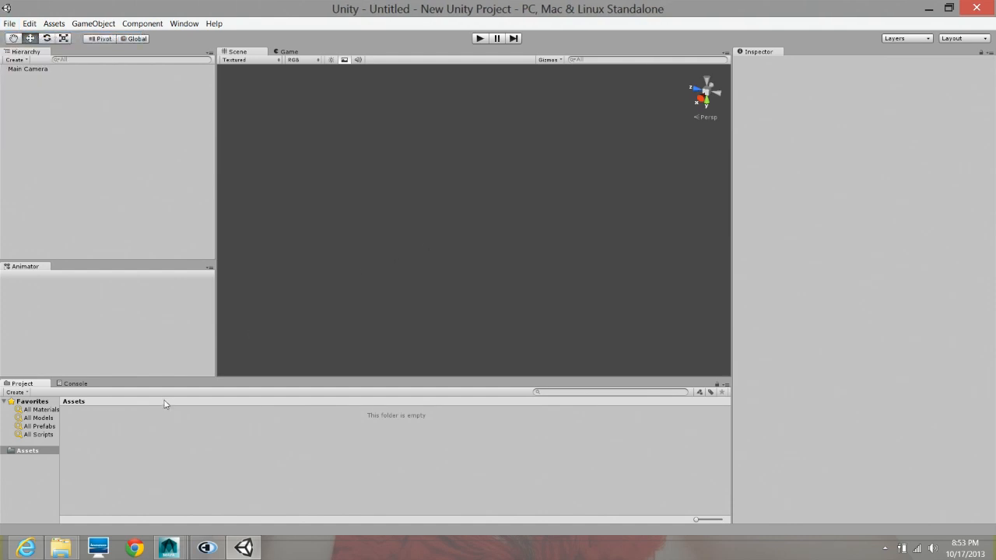
- Import curtain_cloth.fbx from the Tests scenes folder into the project as a new asset
{"action": "right_click", "coordinate": [166, 442]}
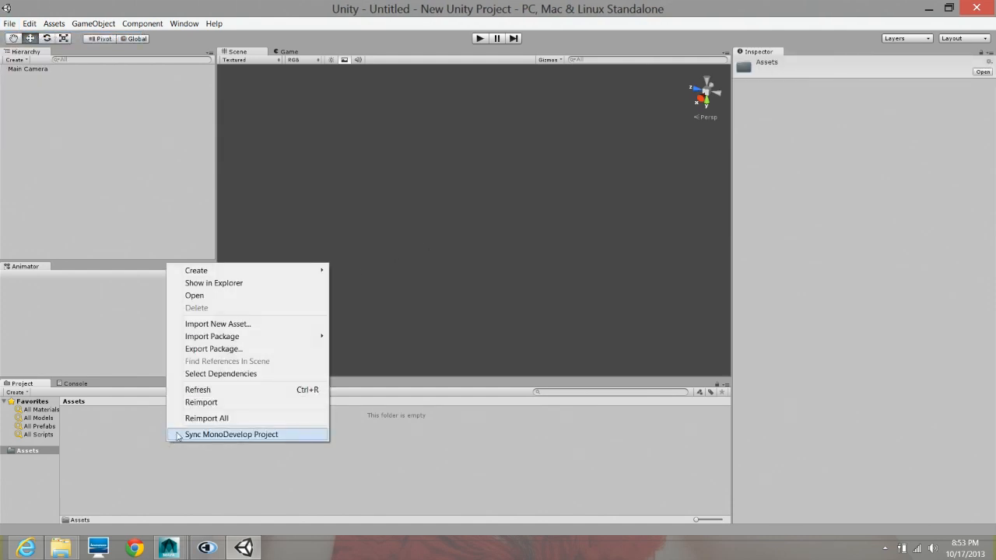
{"action": "right_click", "coordinate": [132, 442]}
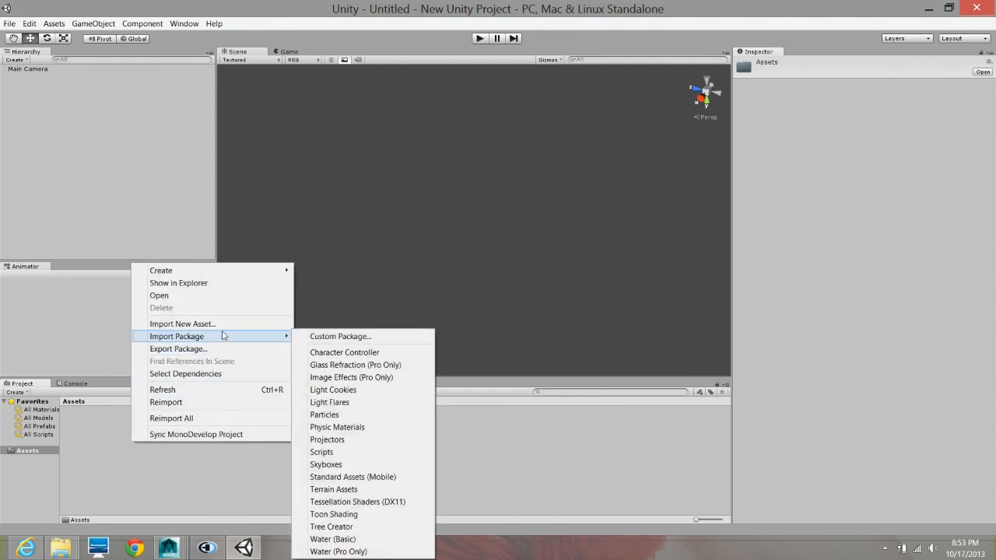
{"action": "right_click", "coordinate": [94, 449]}
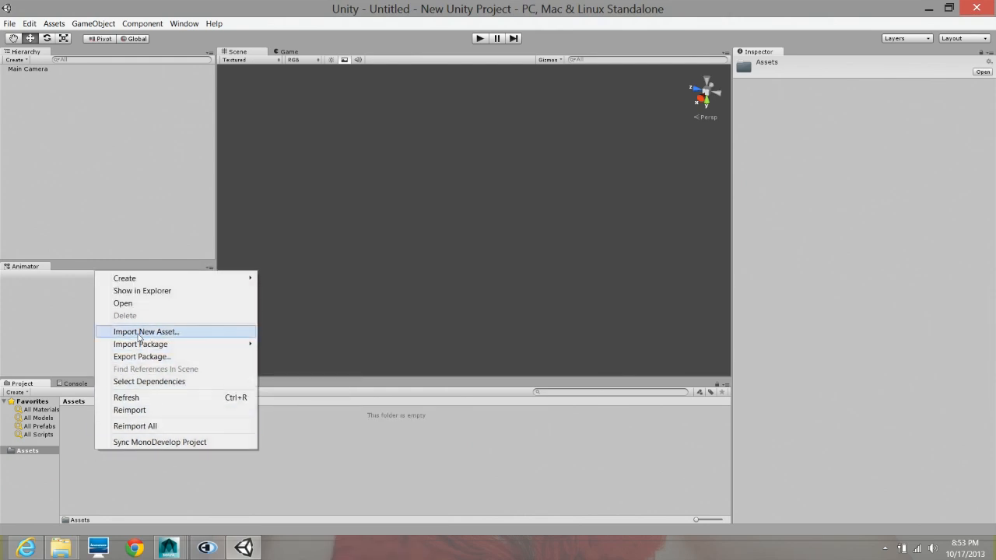
{"action": "left_click", "coordinate": [177, 334]}
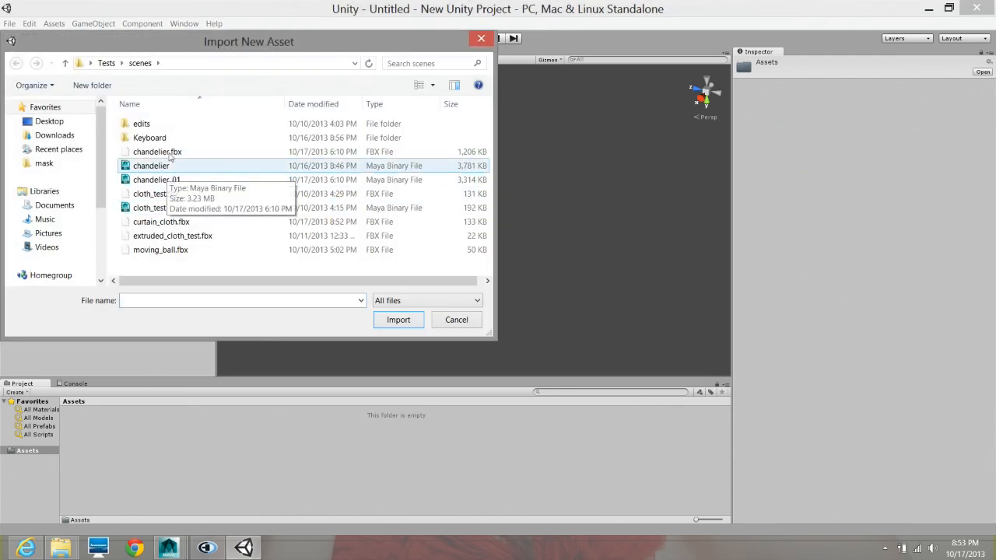
{"action": "left_click", "coordinate": [170, 225]}
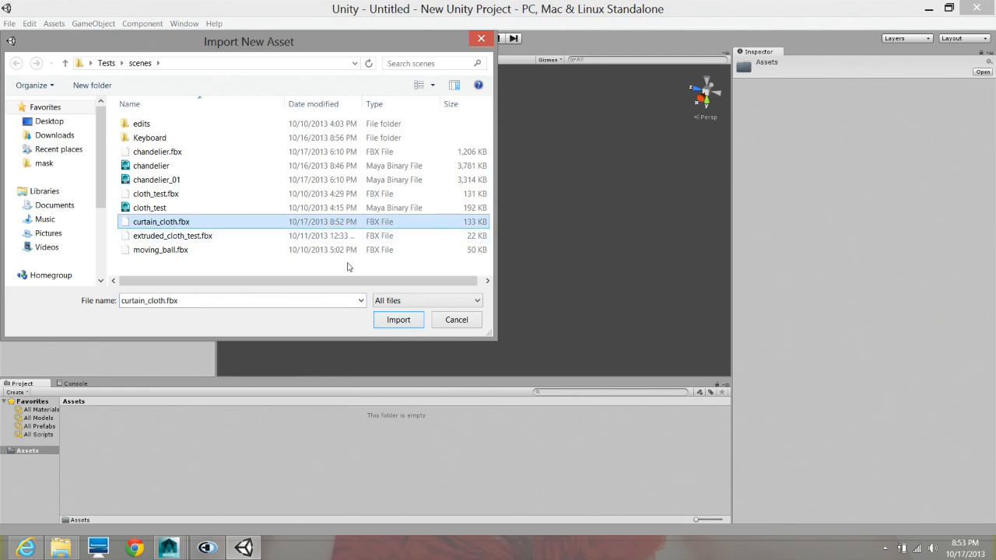
{"action": "left_click", "coordinate": [397, 320]}
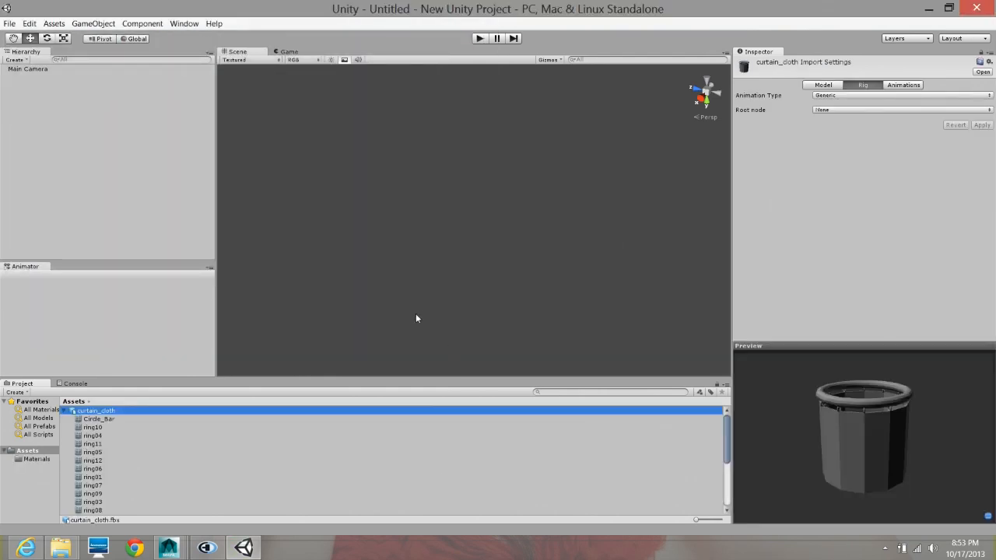
- Expand the imported curtain_cloth asset to list the meshes it contains
{"action": "left_click", "coordinate": [66, 410]}
{"action": "left_click", "coordinate": [61, 410]}
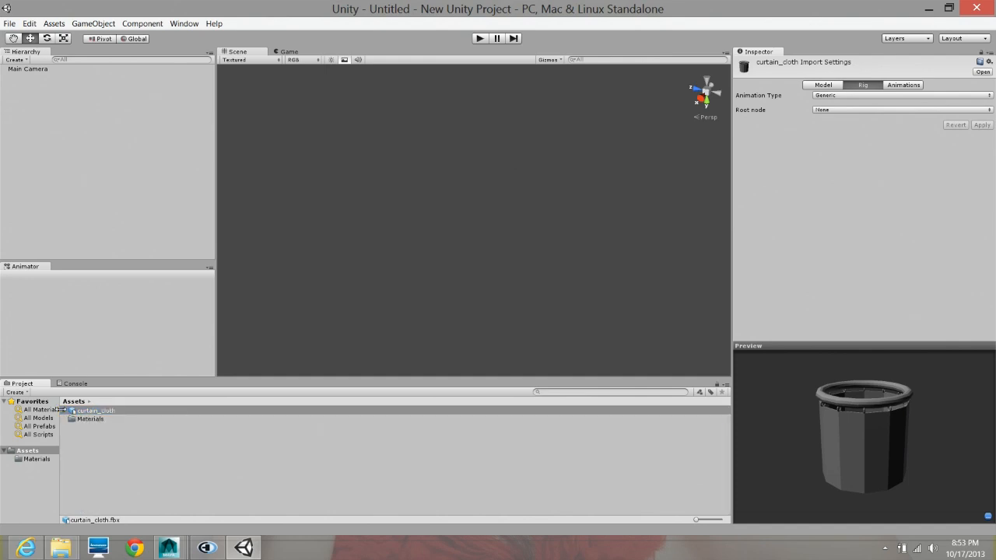
{"action": "left_click", "coordinate": [65, 410]}
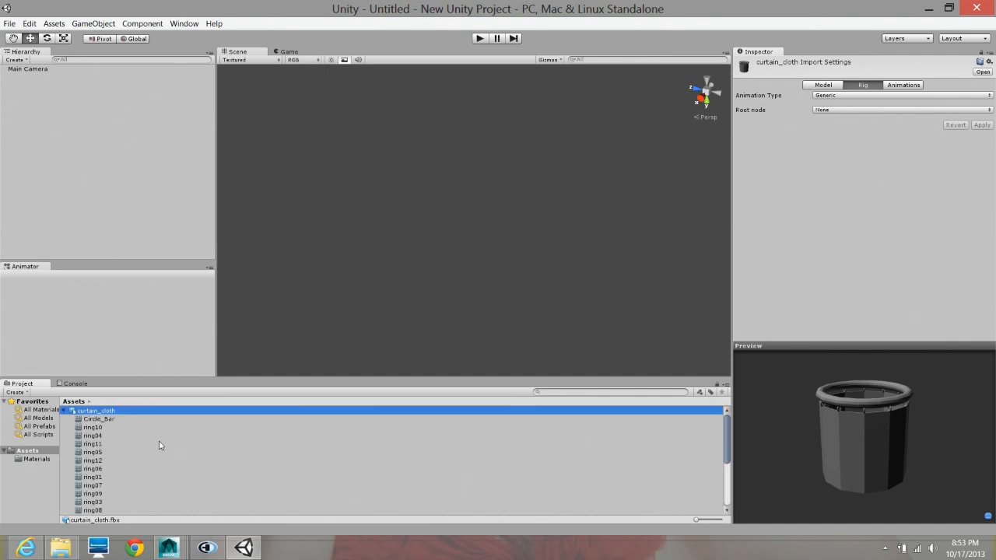
- Preview the meshes inside curtain_cloth one by one, including Circle_Bar, the rings and Curtain, and reselect the whole asset
{"action": "left_click", "coordinate": [110, 422]}
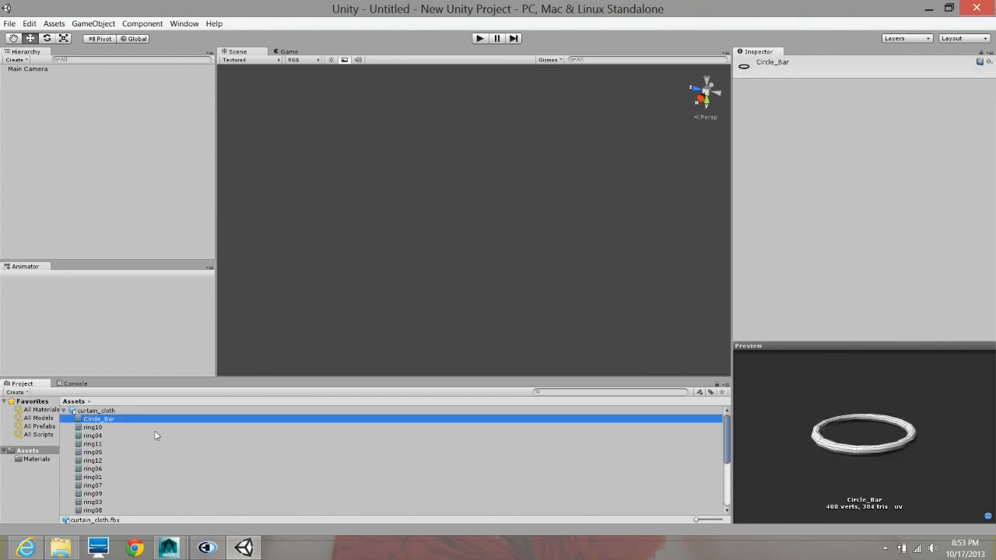
{"action": "left_click", "coordinate": [94, 428]}
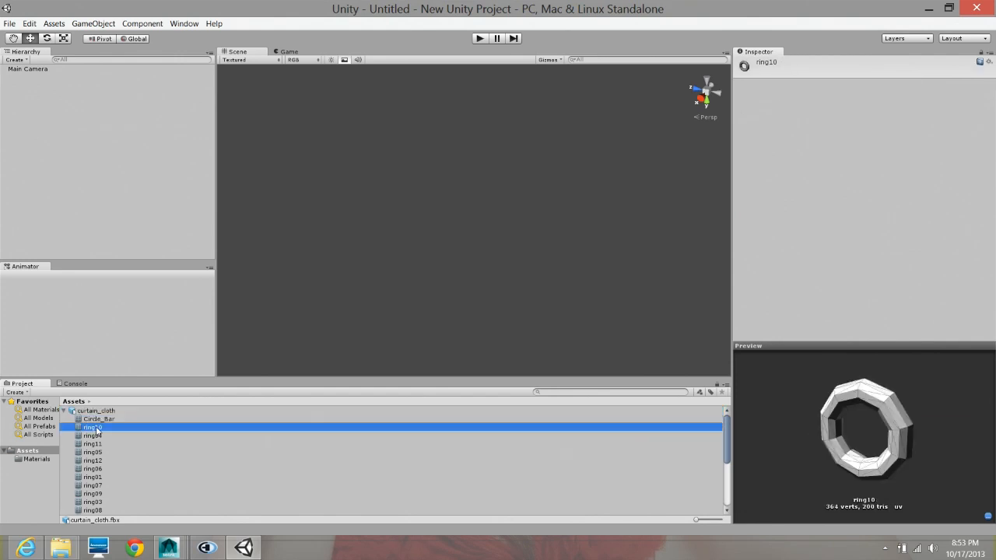
{"action": "key", "text": "Down"}
{"action": "key", "text": "Down"}
{"action": "key", "text": "Down"}
{"action": "key", "text": "Down"}
{"action": "key", "text": "Down"}
{"action": "key", "text": "Down"}
{"action": "key", "text": "Down"}
{"action": "key", "text": "Down"}
{"action": "key", "text": "Down"}
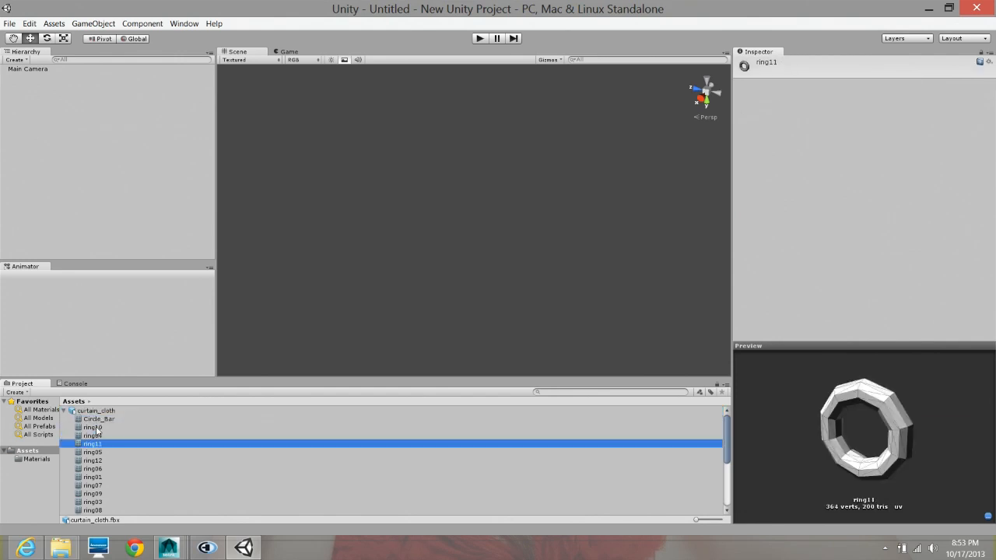
{"action": "key", "text": "Down"}
{"action": "key", "text": "Down"}
{"action": "key", "text": "Down"}
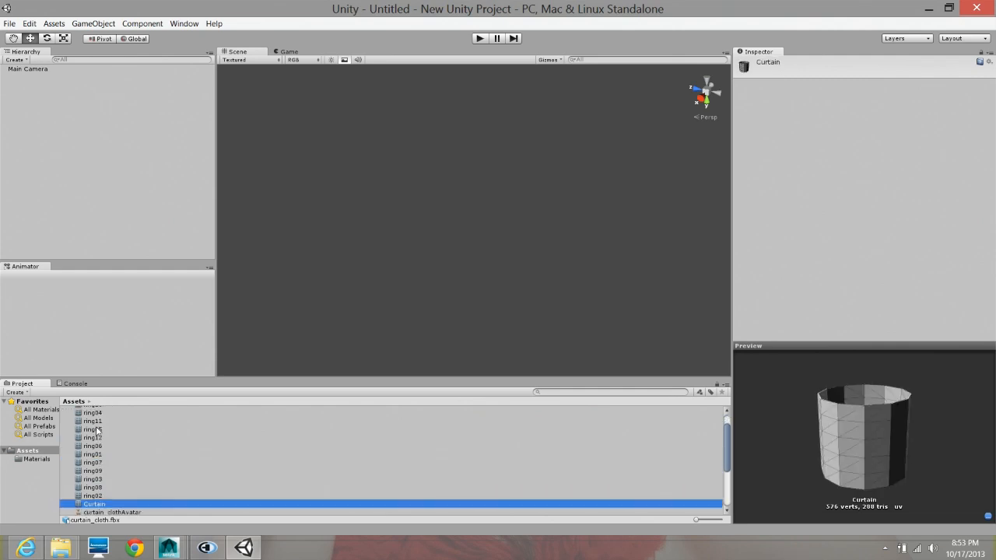
{"action": "key", "text": "Up"}
{"action": "key", "text": "Up"}
{"action": "key", "text": "Up"}
{"action": "key", "text": "Up"}
{"action": "key", "text": "Up"}
{"action": "key", "text": "Up"}
{"action": "key", "text": "Up"}
{"action": "key", "text": "Up"}
{"action": "key", "text": "Up"}
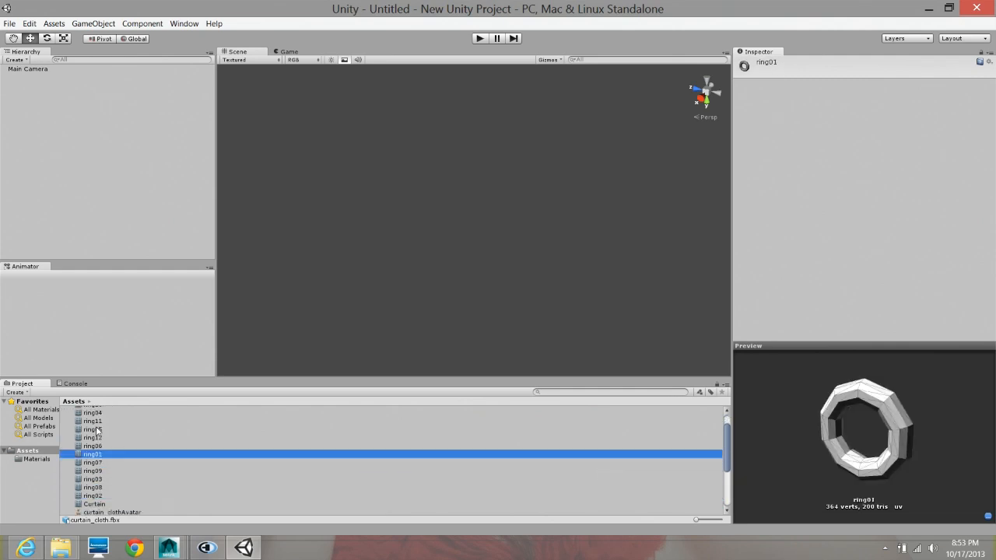
{"action": "key", "text": "Up"}
{"action": "key", "text": "Up"}
{"action": "key", "text": "Up"}
{"action": "key", "text": "Up"}
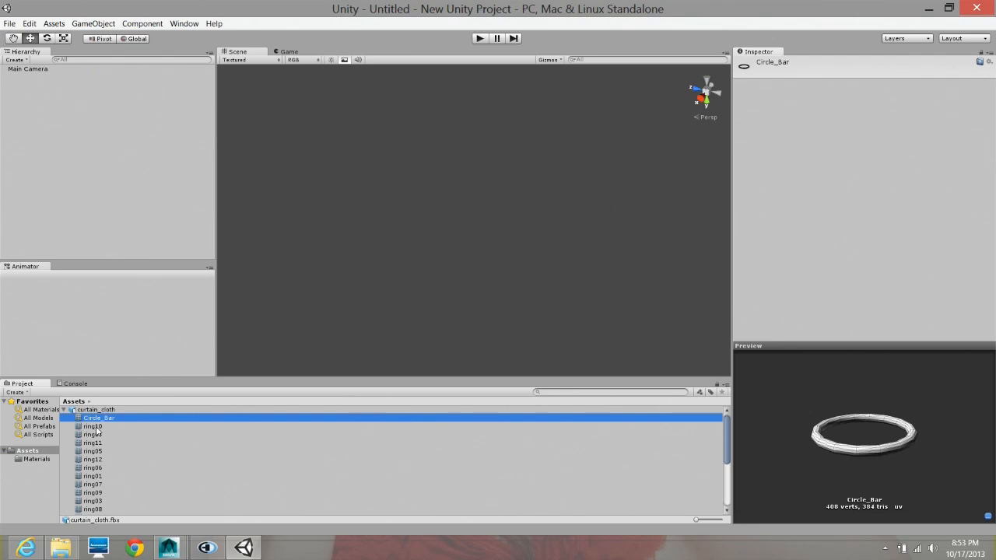
{"action": "left_click", "coordinate": [106, 412]}
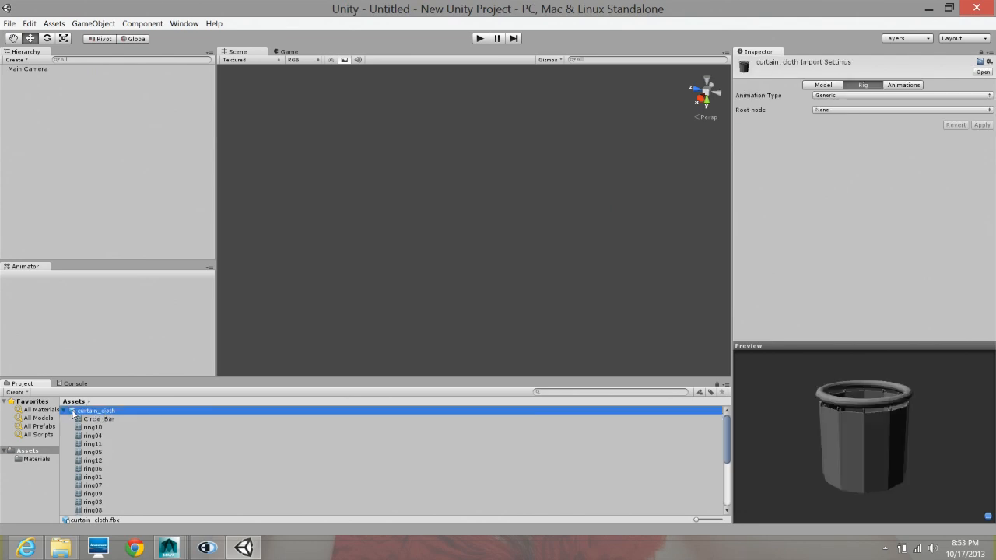
- Set the curtain_cloth model's import Scale Factor to 1 and apply the import settings
{"action": "left_click_drag", "start_coordinate": [93, 411], "coordinate": [124, 428]}
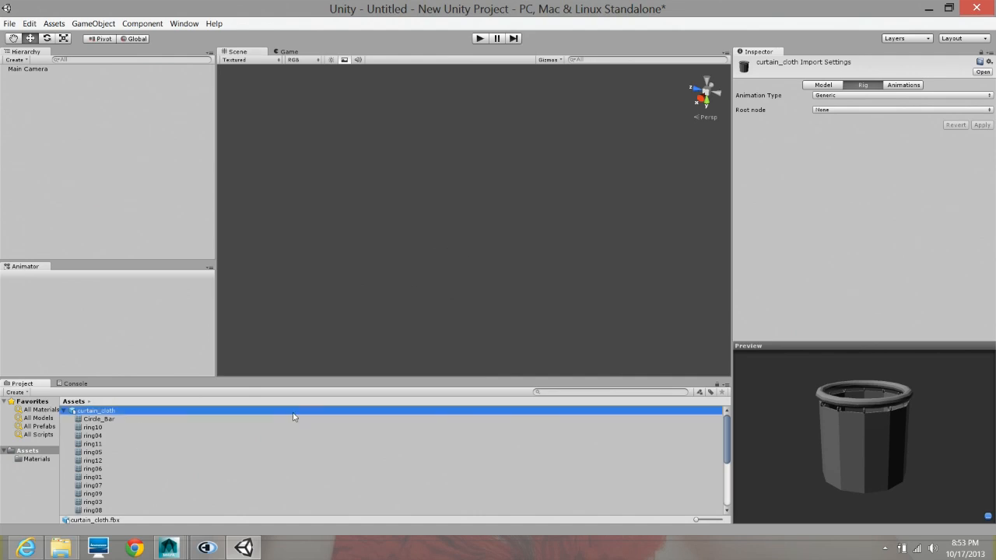
{"action": "left_click", "coordinate": [836, 87]}
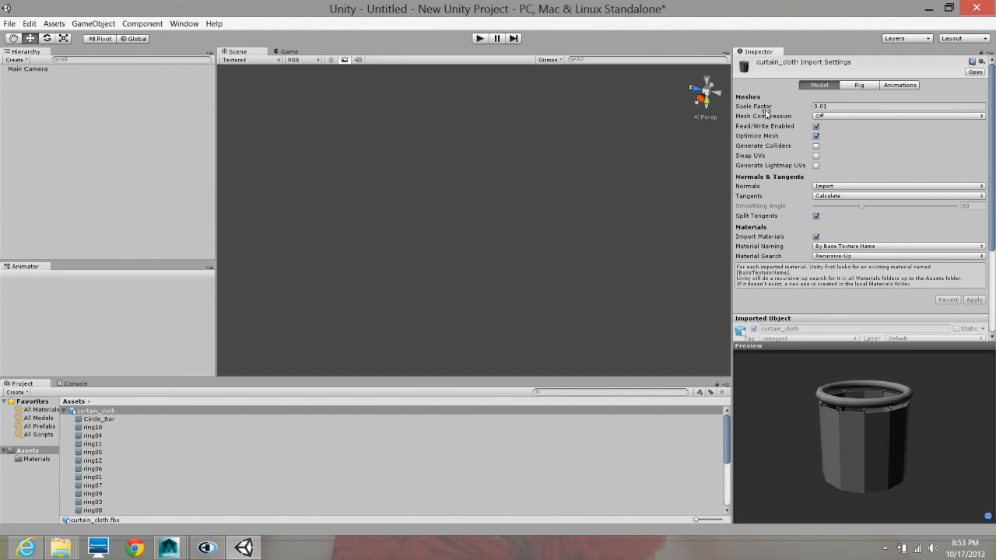
{"action": "left_click", "coordinate": [818, 108]}
{"action": "type", "text": "1"}
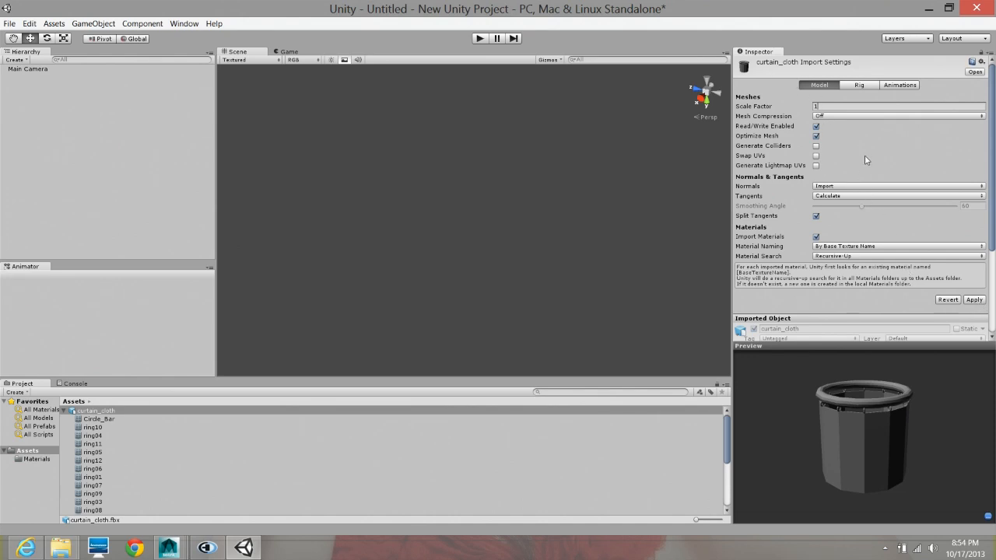
{"action": "left_click", "coordinate": [974, 299]}
- Place the curtain_cloth model in the scene and frame it closely from the side
{"action": "left_click_drag", "start_coordinate": [72, 411], "coordinate": [472, 261]}
{"action": "left_click_drag", "start_coordinate": [466, 306], "coordinate": [571, 221], "text": "alt"}
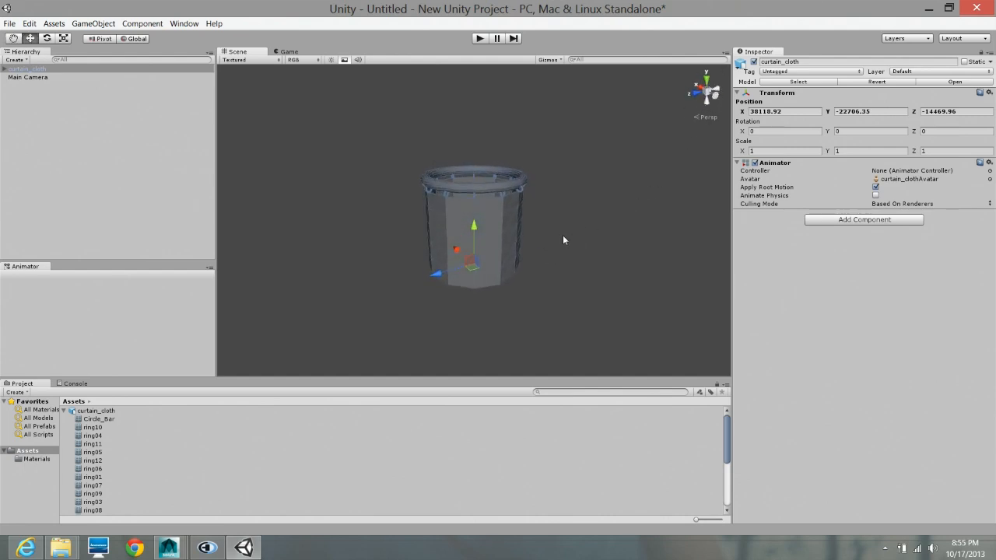
{"action": "scroll", "coordinate": [592, 247], "scroll_direction": "up", "scroll_amount": 5, "text": "alt"}
{"action": "left_click_drag", "start_coordinate": [586, 239], "coordinate": [580, 2], "text": "alt"}
{"action": "left_click_drag", "start_coordinate": [495, 309], "coordinate": [500, 191], "text": "alt"}
{"action": "right_click_drag", "start_coordinate": [500, 192], "coordinate": [615, 208], "text": "alt"}
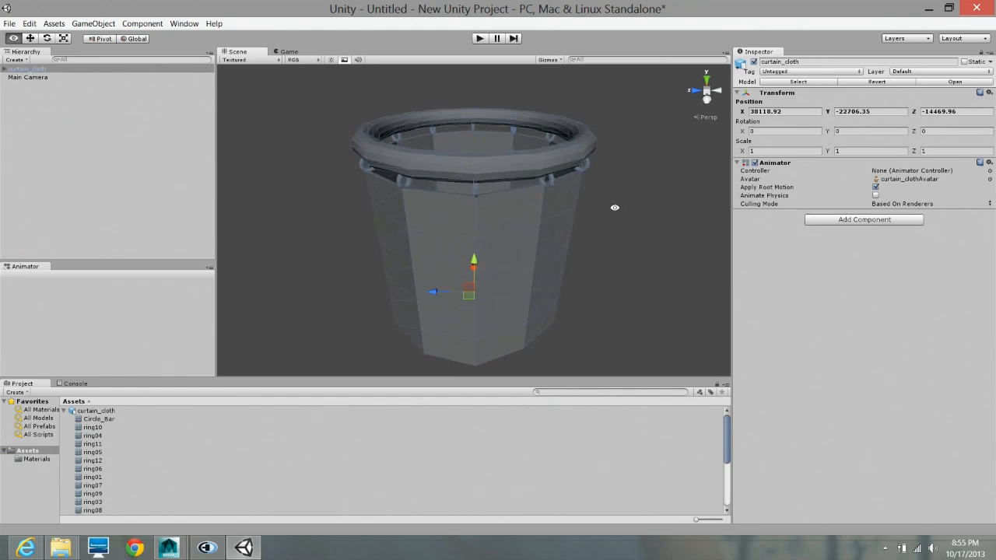
{"action": "left_click_drag", "start_coordinate": [513, 267], "coordinate": [521, 251], "text": "alt"}
- Examine the Circle_Bar and ring02 objects of the placed curtain model individually
{"action": "left_click", "coordinate": [538, 154]}
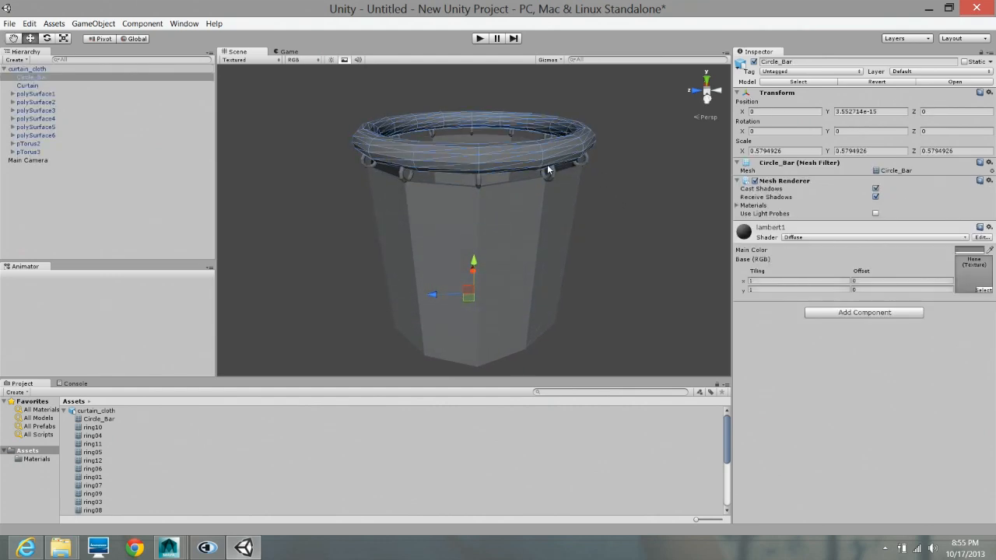
{"action": "right_click_drag", "start_coordinate": [537, 179], "coordinate": [602, 169], "text": "alt"}
{"action": "left_click_drag", "start_coordinate": [603, 169], "coordinate": [550, 241], "text": "alt"}
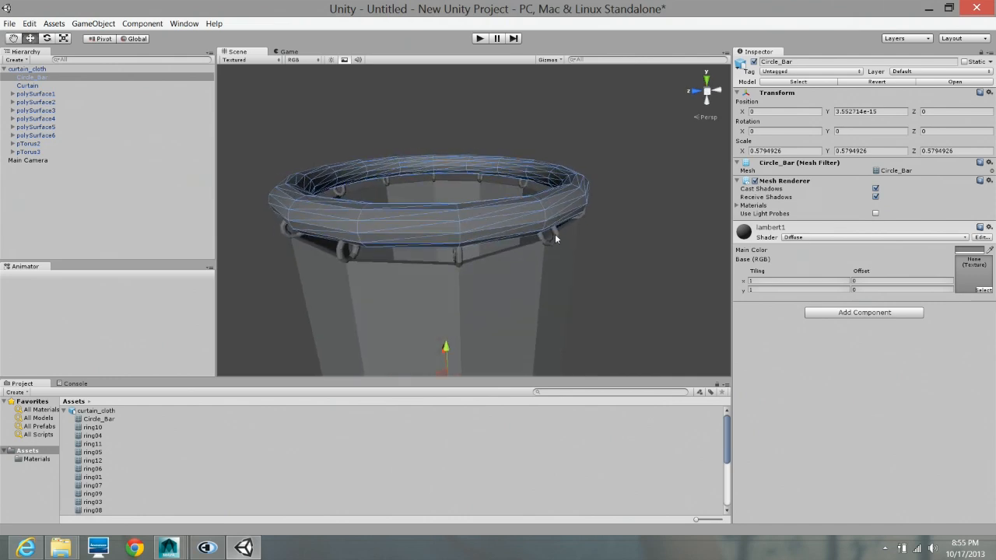
{"action": "left_click", "coordinate": [555, 233]}
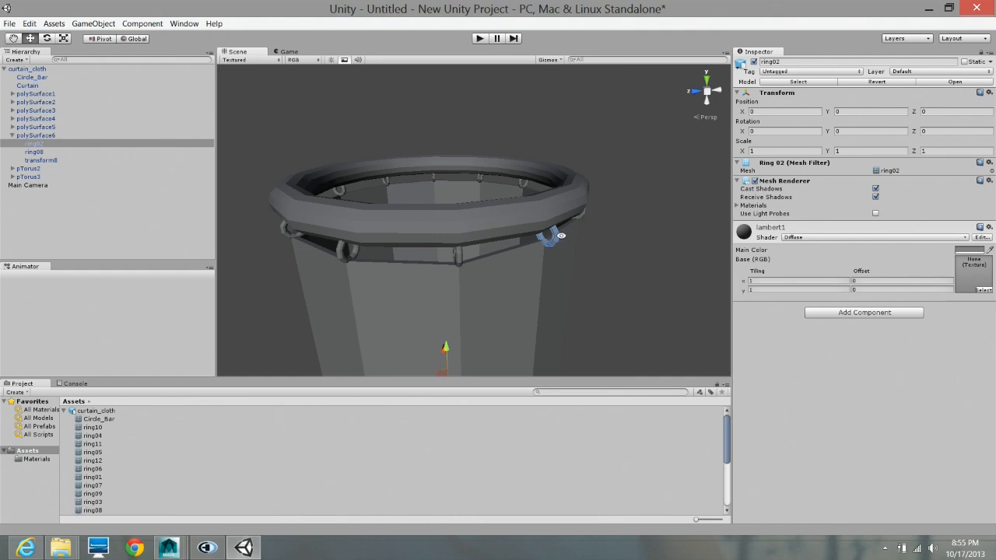
{"action": "left_click_drag", "start_coordinate": [560, 235], "coordinate": [512, 248], "text": "alt"}
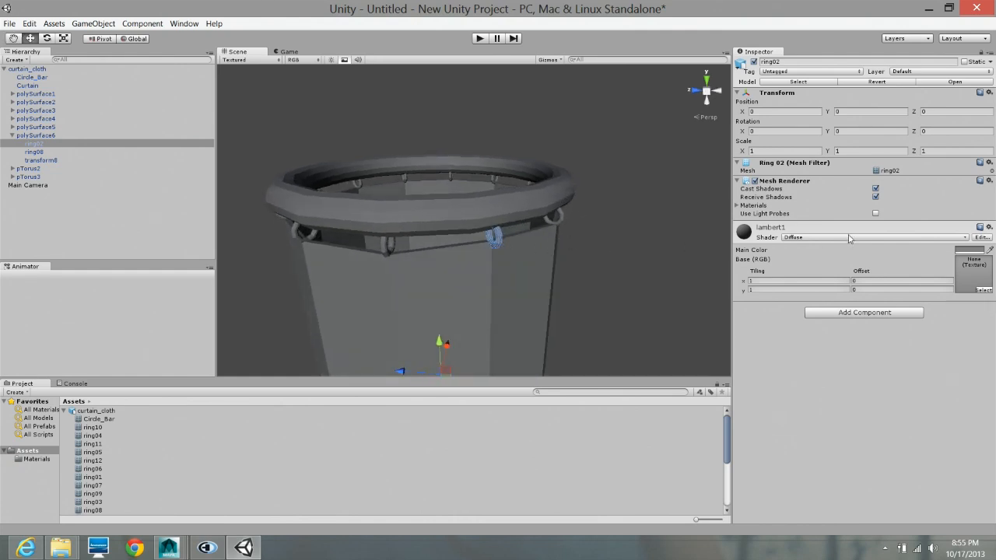
{"action": "left_click", "coordinate": [870, 315]}
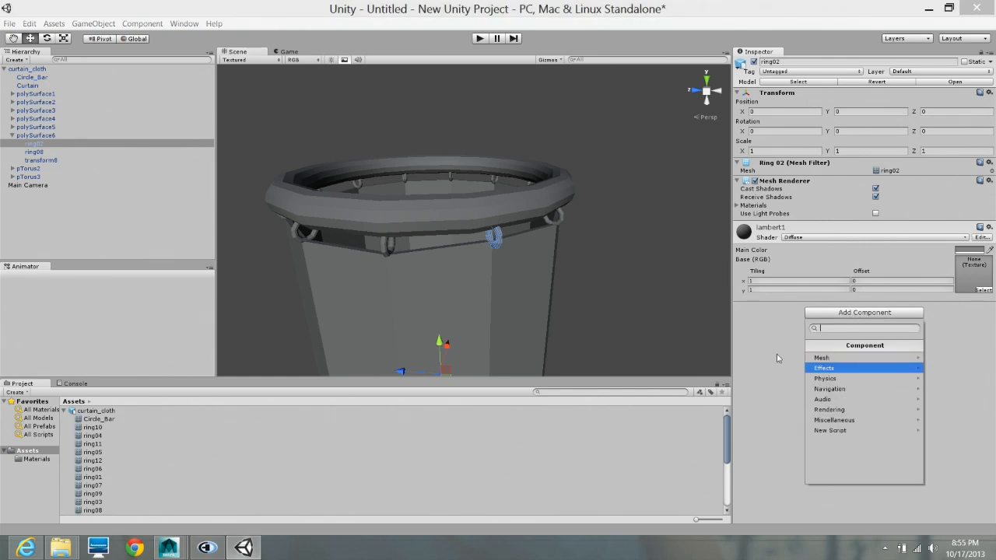
{"action": "left_click", "coordinate": [629, 290]}
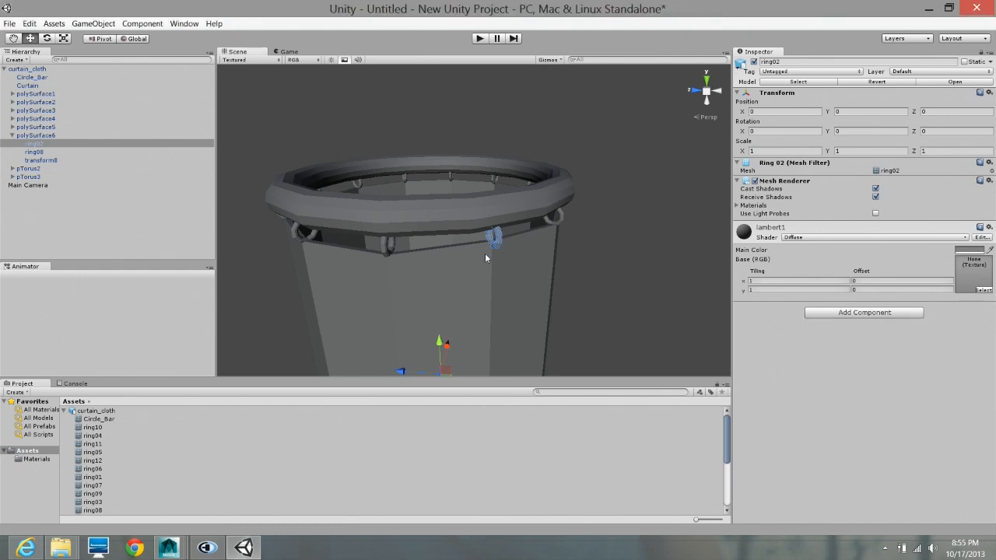
{"action": "left_click", "coordinate": [484, 253]}
{"action": "left_click_drag", "start_coordinate": [266, 146], "coordinate": [668, 315]}
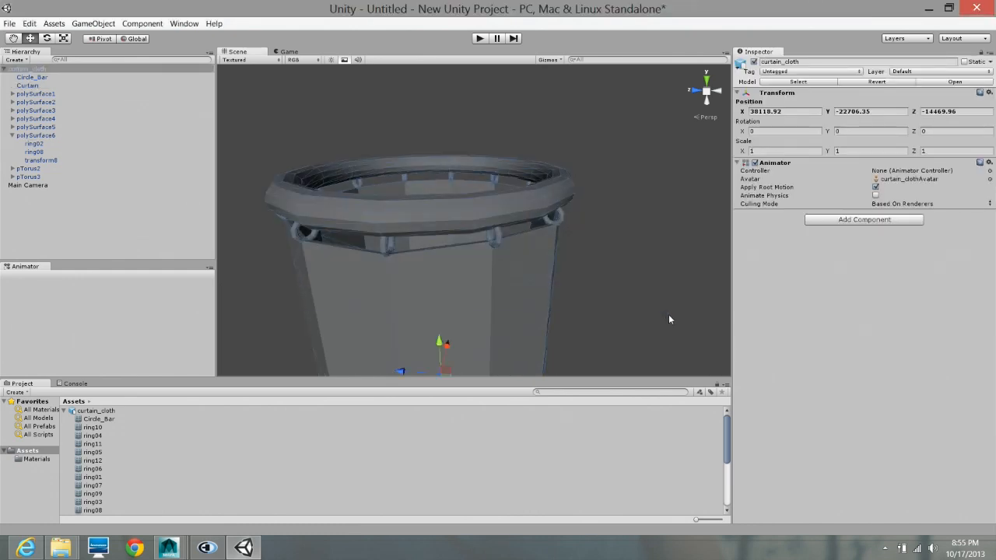
- Select ring02 on the curtain's rim and add a Mesh Collider physics component to it
{"action": "left_click", "coordinate": [499, 244]}
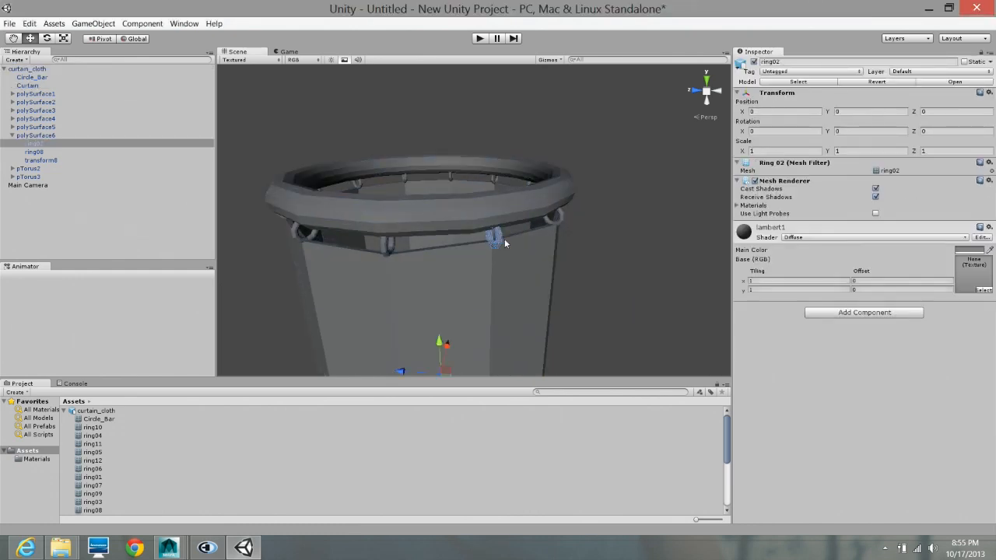
{"action": "left_click", "coordinate": [860, 313]}
{"action": "left_click", "coordinate": [779, 357]}
{"action": "left_click", "coordinate": [857, 315]}
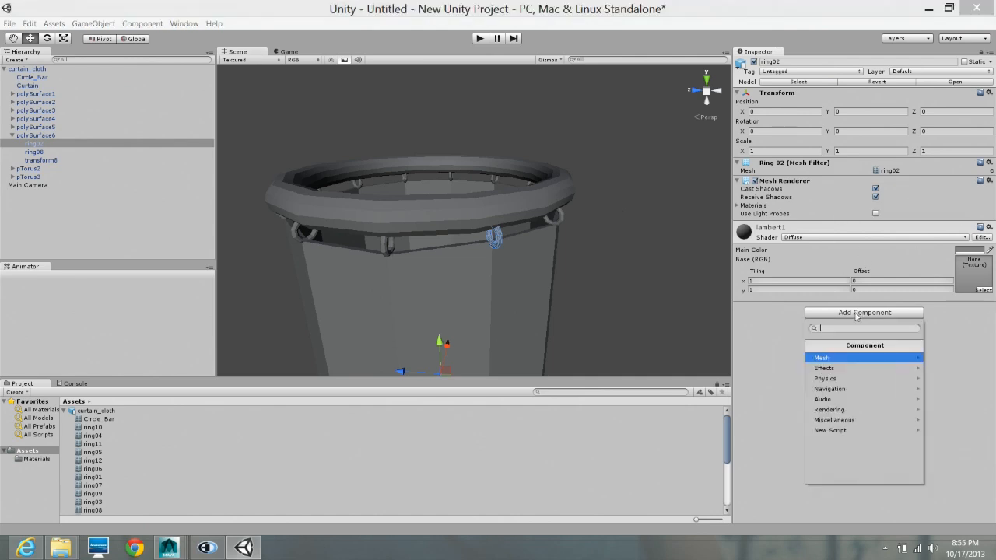
{"action": "left_click", "coordinate": [841, 379]}
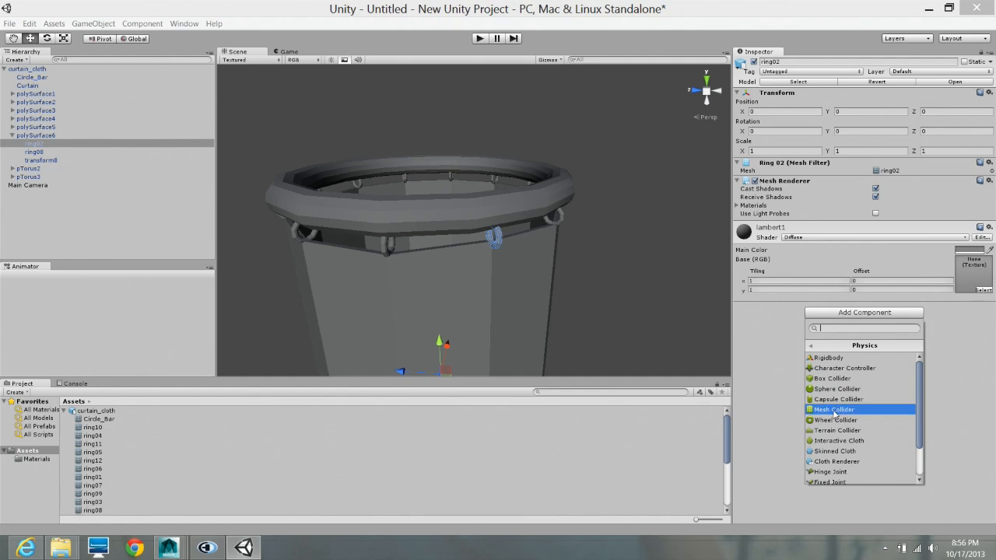
{"action": "left_click", "coordinate": [836, 409]}
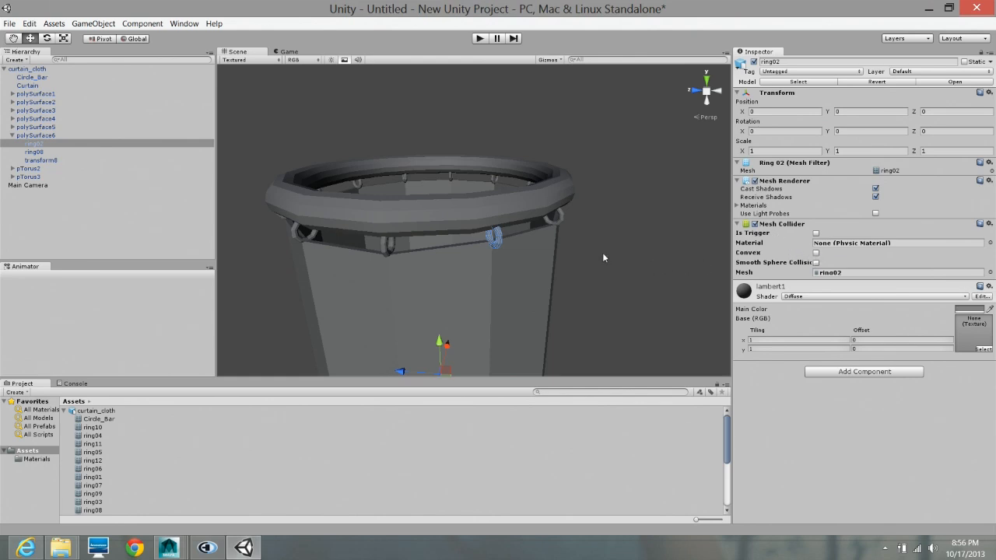
- Add a Mesh Collider component to ring03, the ring next to ring02
{"action": "left_click", "coordinate": [560, 219]}
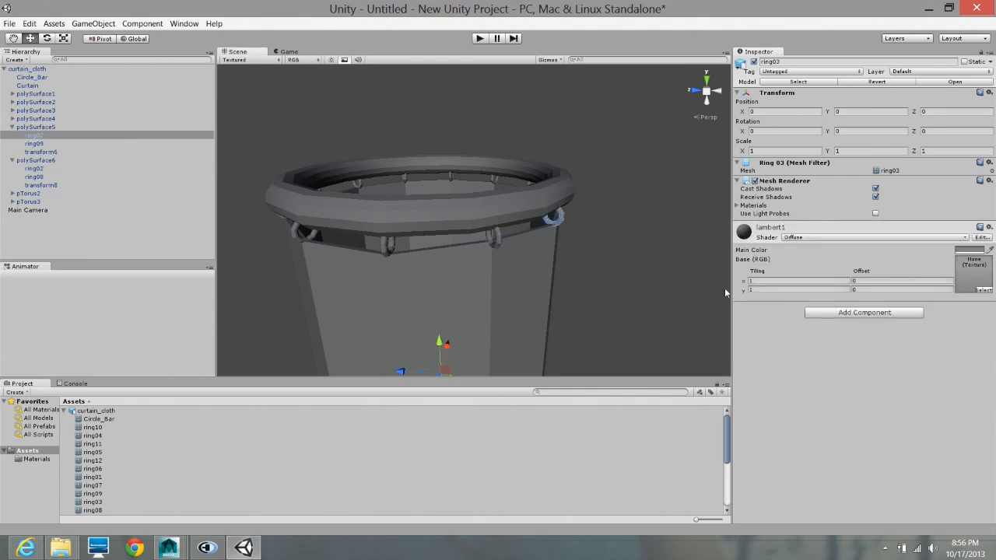
{"action": "left_click", "coordinate": [866, 313]}
{"action": "left_click", "coordinate": [844, 378]}
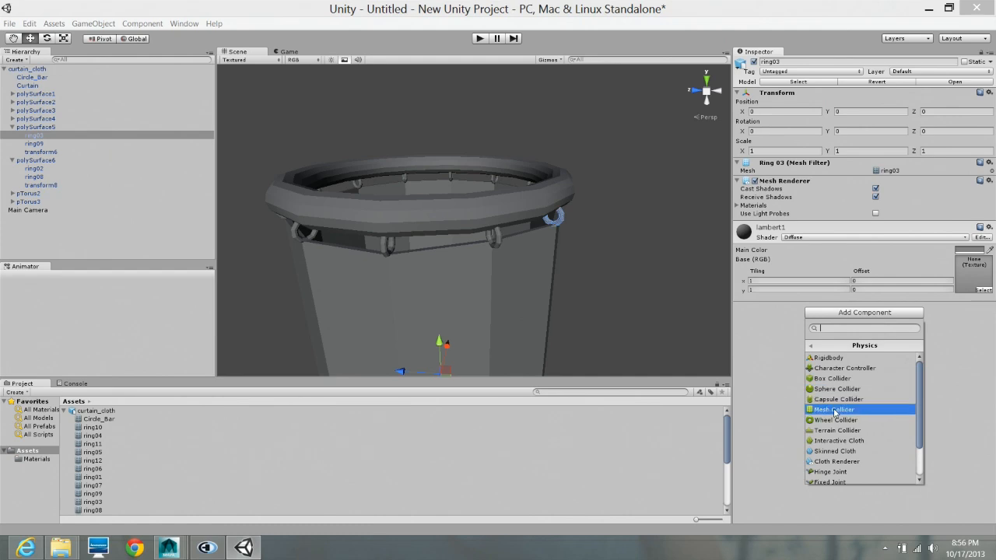
{"action": "left_click", "coordinate": [835, 411]}
- Add a Mesh Collider component to ring04, the next ring around the bar
{"action": "left_click_drag", "start_coordinate": [633, 216], "coordinate": [539, 204], "text": "alt"}
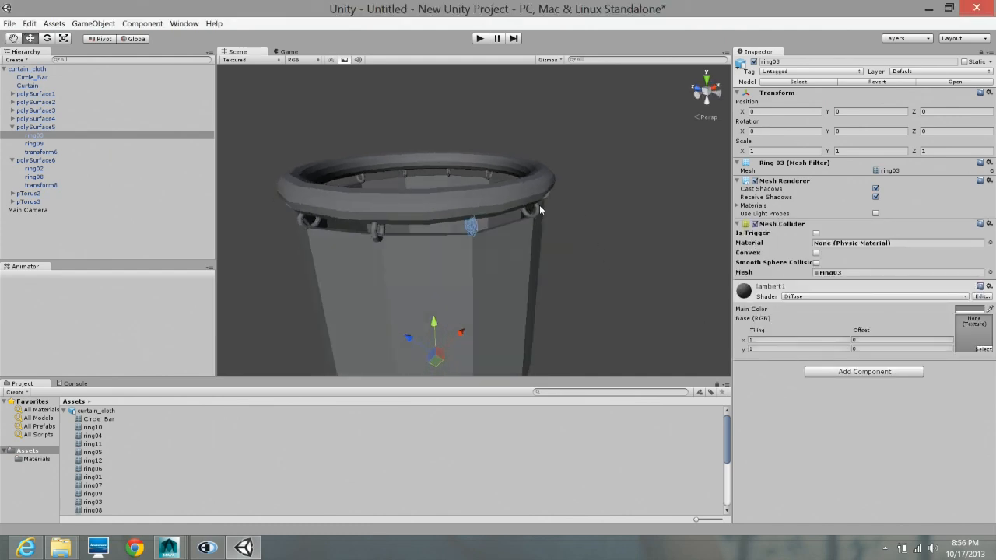
{"action": "left_click", "coordinate": [534, 208]}
{"action": "left_click", "coordinate": [865, 312]}
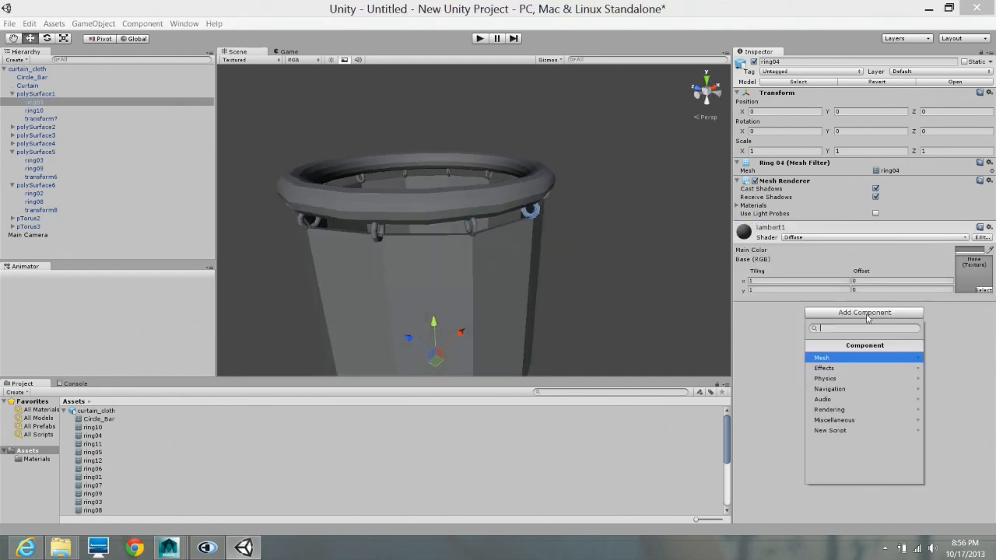
{"action": "left_click", "coordinate": [845, 379]}
{"action": "left_click", "coordinate": [832, 410]}
- Give ring05 a Mesh Collider component like the previous rings
{"action": "left_click_drag", "start_coordinate": [615, 244], "coordinate": [524, 229], "text": "alt"}
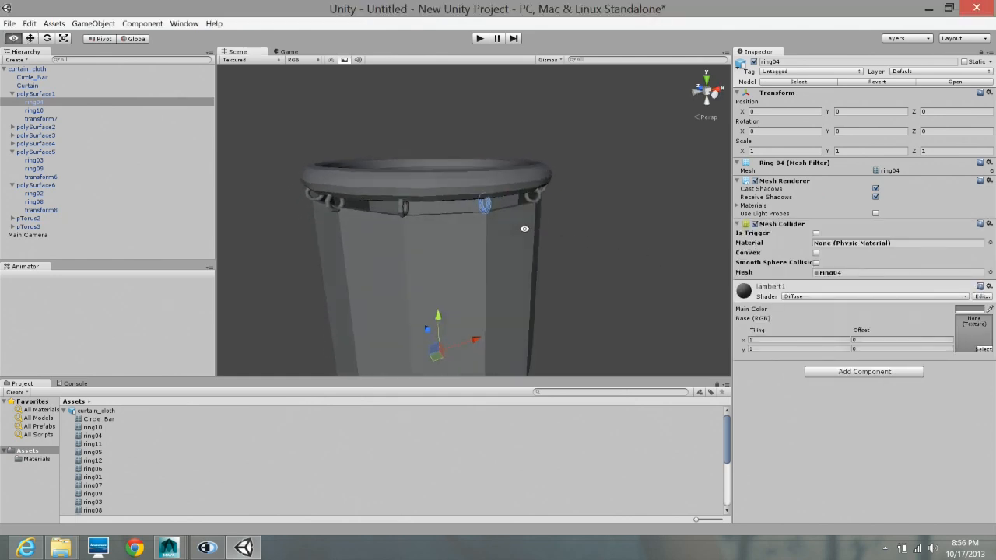
{"action": "left_click", "coordinate": [539, 195]}
{"action": "left_click", "coordinate": [867, 313]}
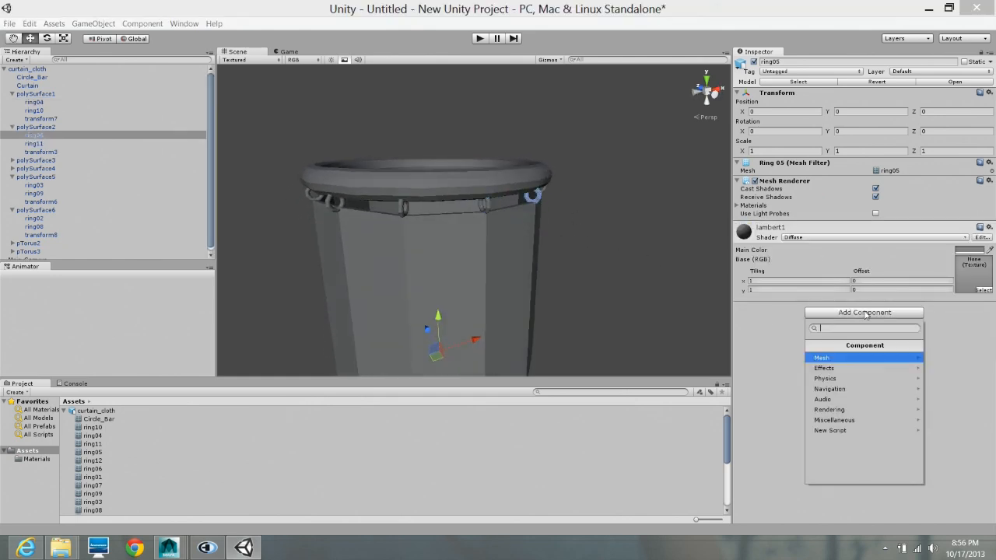
{"action": "left_click", "coordinate": [840, 379]}
{"action": "left_click", "coordinate": [835, 410]}
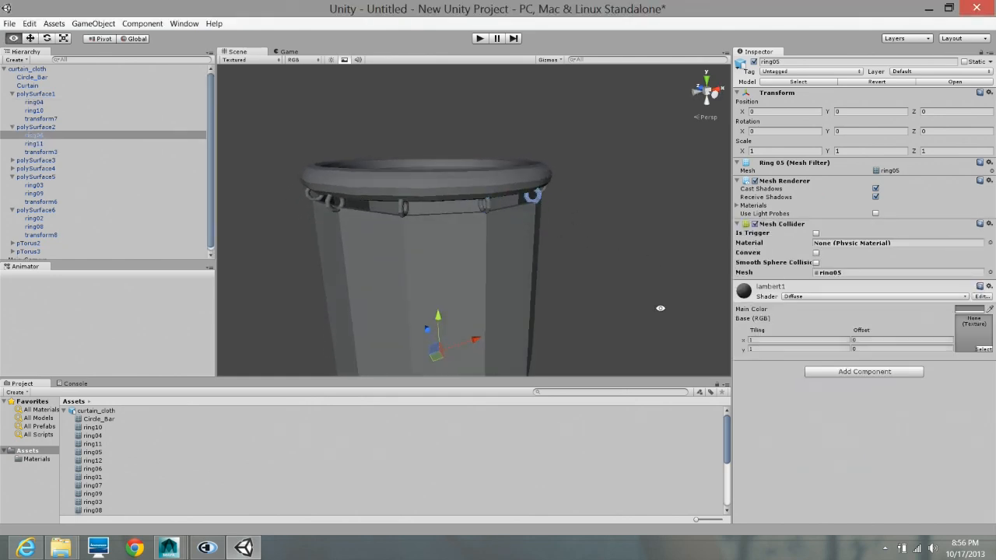
- Select ring06 under the circular bar and add a Mesh Collider component to it
{"action": "left_click_drag", "start_coordinate": [660, 305], "coordinate": [542, 234], "text": "alt"}
{"action": "left_click", "coordinate": [549, 194]}
{"action": "scroll", "coordinate": [545, 226], "scroll_direction": "up", "scroll_amount": 8}
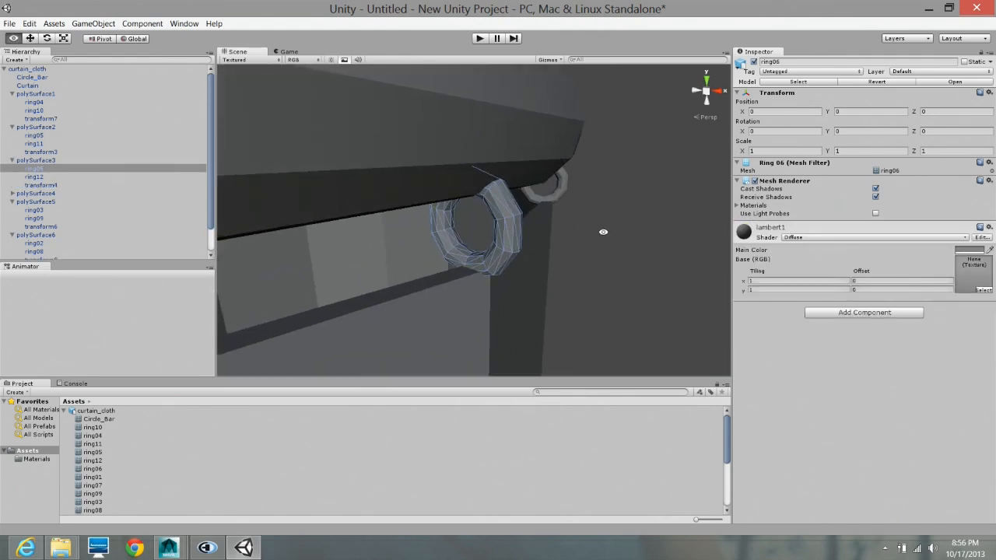
{"action": "right_click_drag", "start_coordinate": [602, 231], "coordinate": [412, 233], "text": "alt"}
{"action": "right_click_drag", "start_coordinate": [556, 237], "coordinate": [329, 254], "text": "alt"}
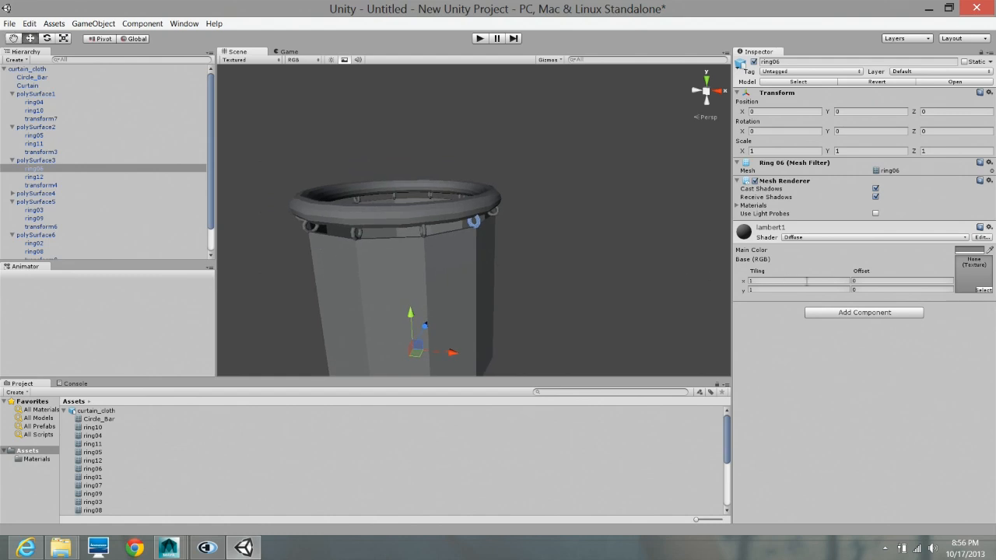
{"action": "left_click", "coordinate": [862, 313]}
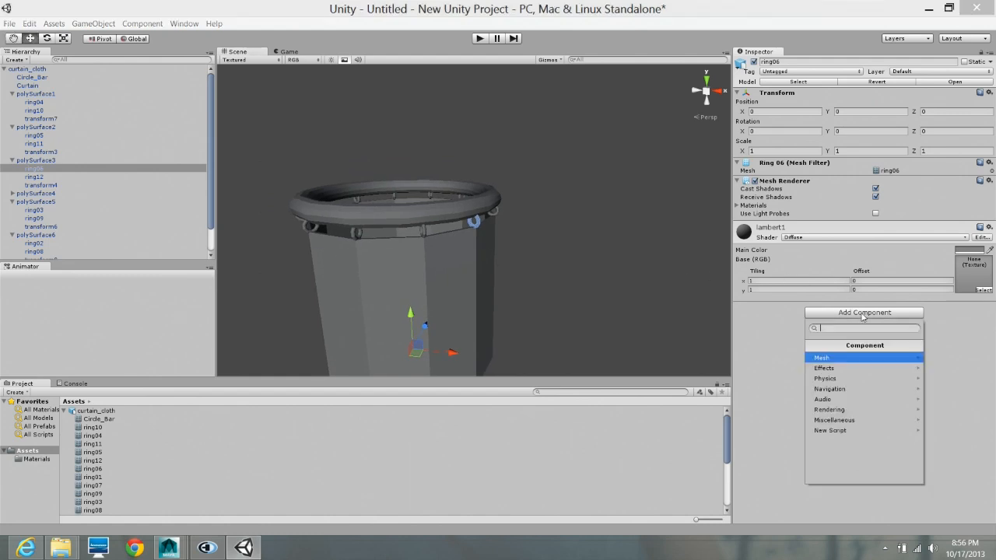
{"action": "left_click", "coordinate": [840, 379]}
{"action": "left_click", "coordinate": [834, 410]}
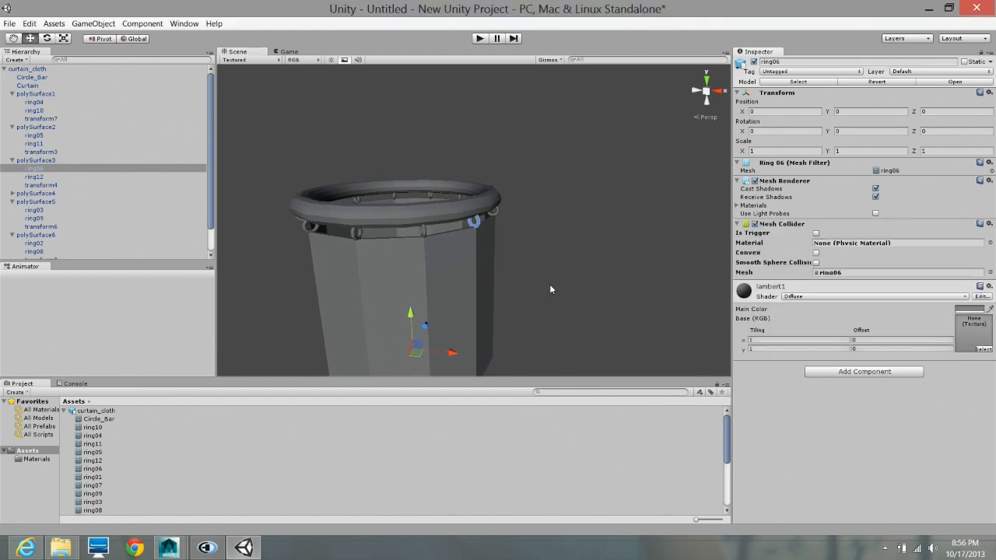
- Add a Mesh Collider component to ring07, the ring following ring06
{"action": "left_click_drag", "start_coordinate": [549, 284], "coordinate": [526, 215], "text": "alt"}
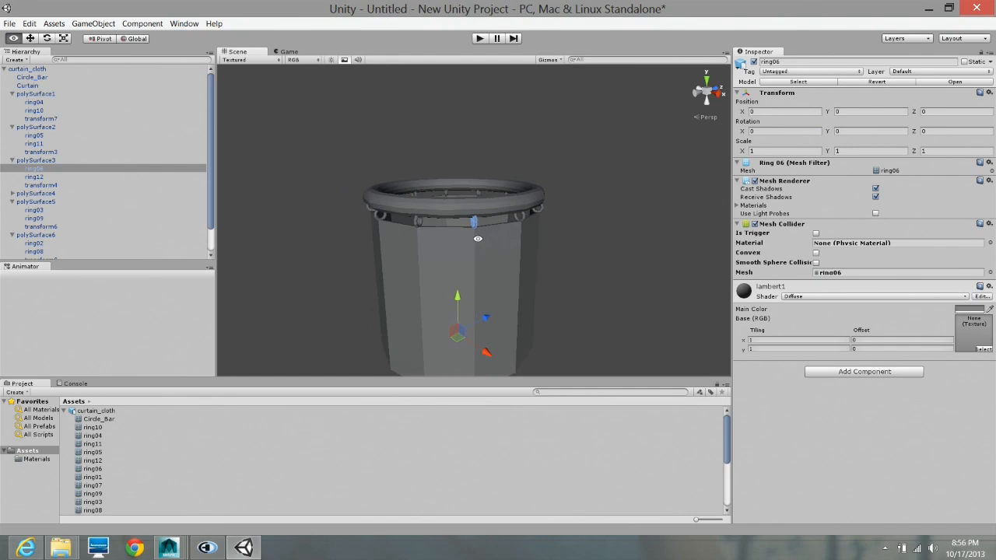
{"action": "left_click", "coordinate": [523, 216]}
{"action": "left_click", "coordinate": [885, 312]}
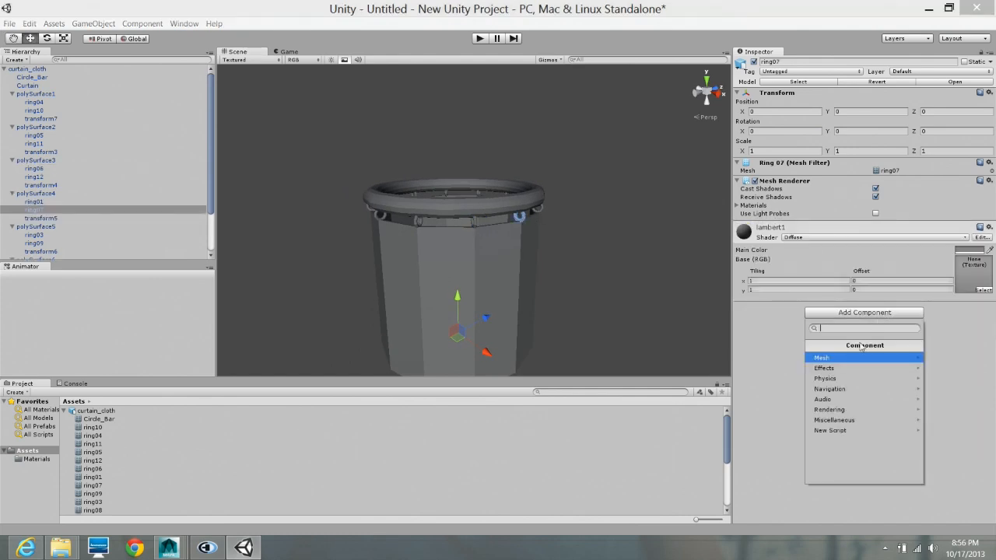
{"action": "left_click", "coordinate": [825, 378]}
{"action": "left_click", "coordinate": [835, 409]}
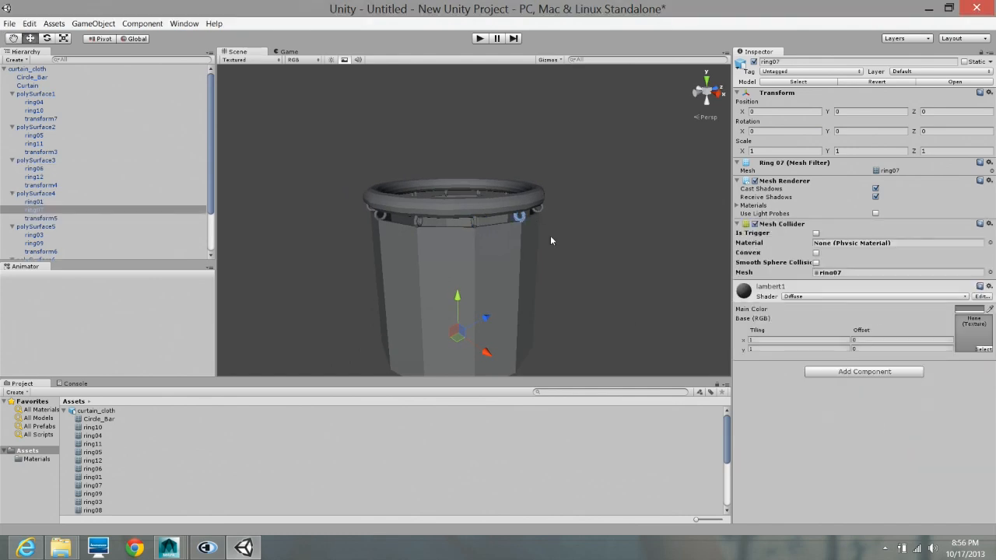
- Add a Mesh Collider component to ring08, the ring following ring07
{"action": "left_click_drag", "start_coordinate": [551, 240], "coordinate": [584, 222], "text": "alt"}
{"action": "left_click", "coordinate": [579, 217]}
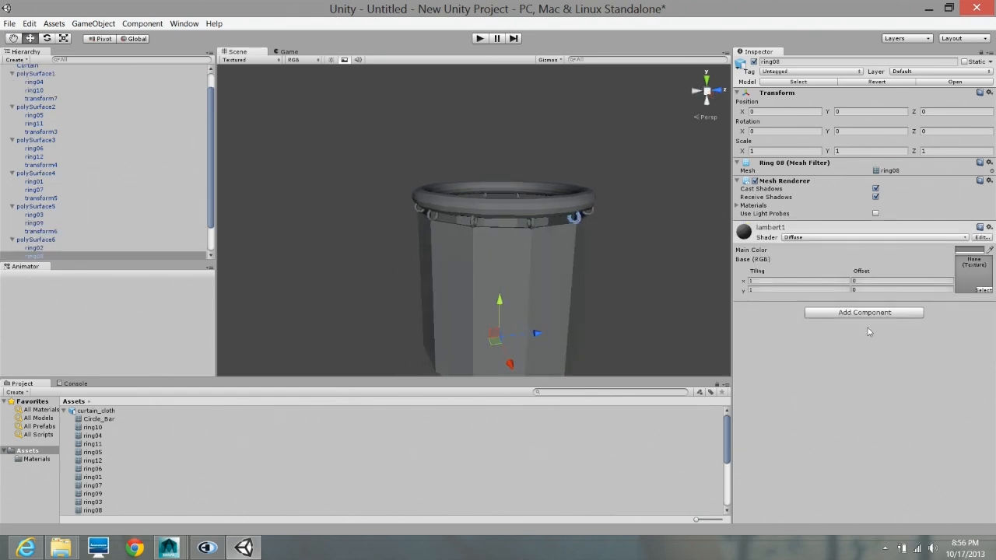
{"action": "left_click", "coordinate": [865, 312]}
{"action": "left_click", "coordinate": [829, 379]}
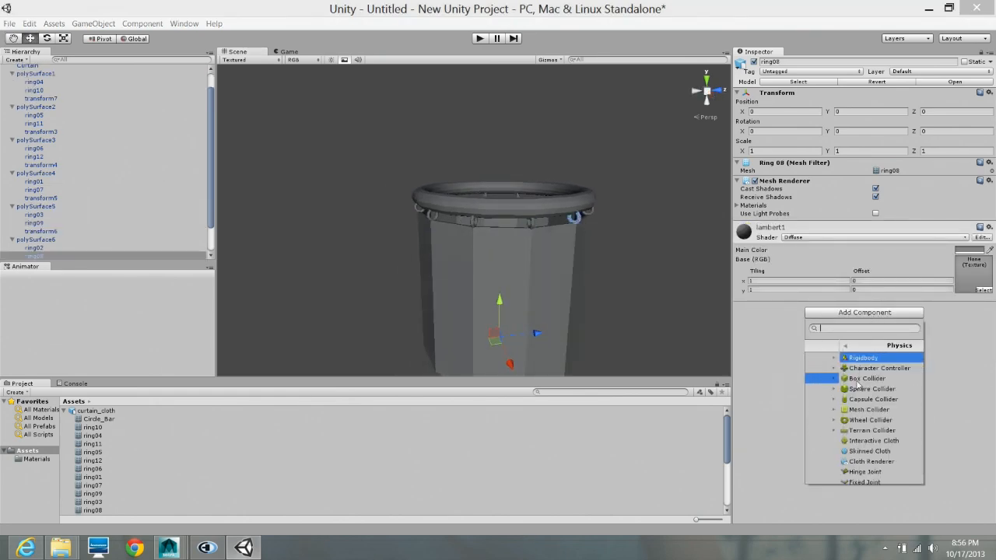
{"action": "left_click", "coordinate": [834, 407]}
- Add a Mesh Collider component to ring09, the ring following ring08
{"action": "left_click_drag", "start_coordinate": [636, 280], "coordinate": [667, 219], "text": "alt"}
{"action": "left_click", "coordinate": [643, 222]}
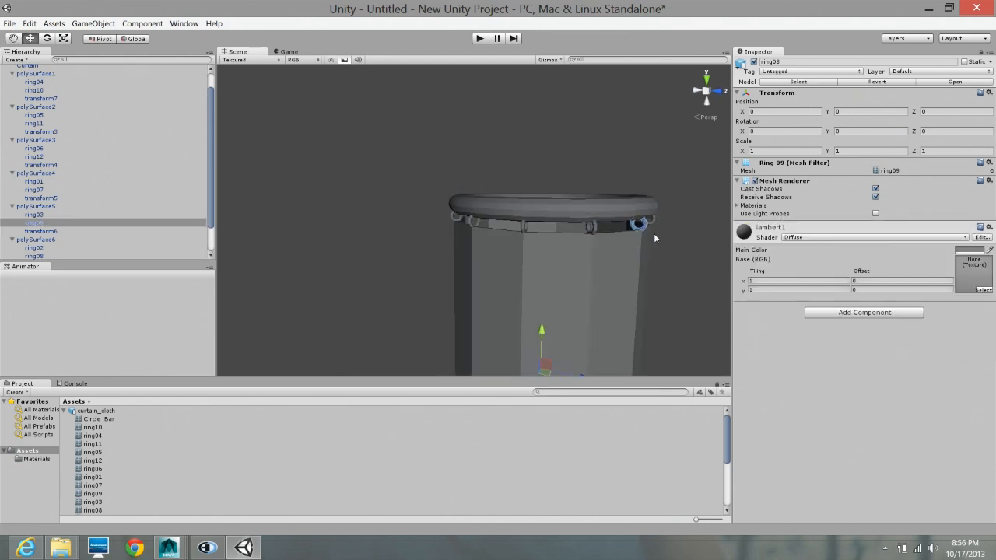
{"action": "left_click", "coordinate": [865, 312]}
{"action": "left_click", "coordinate": [851, 379]}
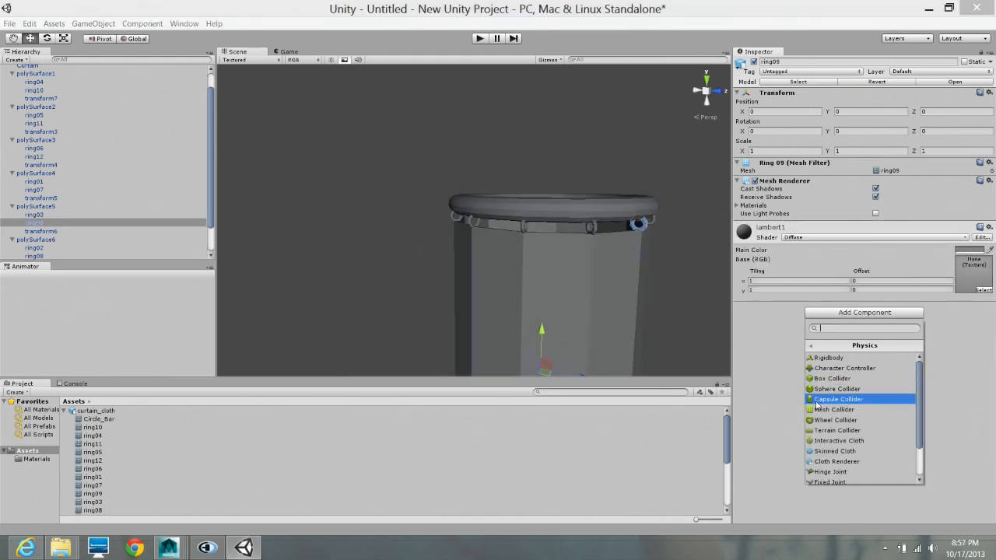
{"action": "left_click", "coordinate": [834, 409]}
- Add a Mesh Collider component to ring10, the ring following ring09 under the circular bar
{"action": "left_click_drag", "start_coordinate": [675, 258], "coordinate": [542, 248], "text": "alt"}
{"action": "left_click", "coordinate": [577, 221]}
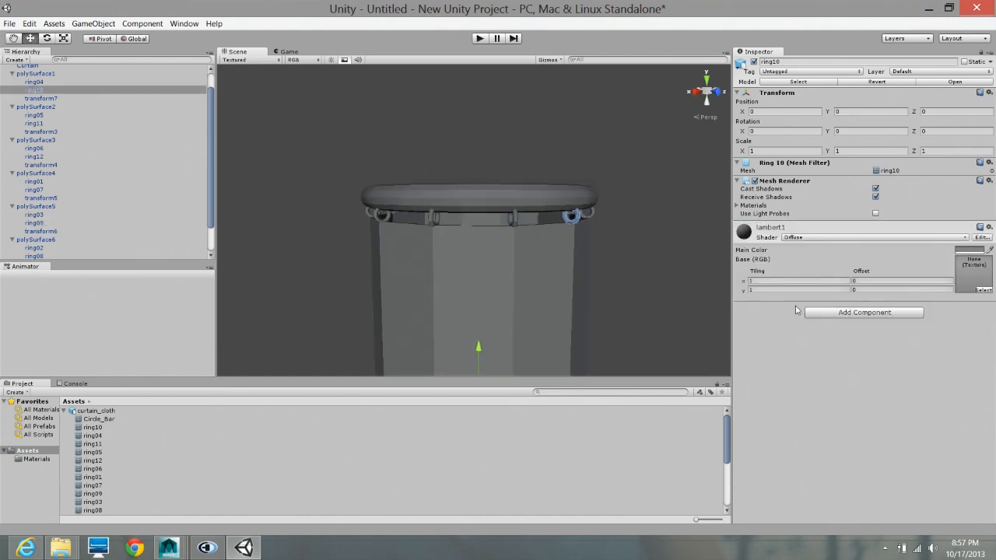
{"action": "left_click", "coordinate": [840, 313]}
{"action": "left_click", "coordinate": [849, 379]}
{"action": "left_click", "coordinate": [825, 399]}
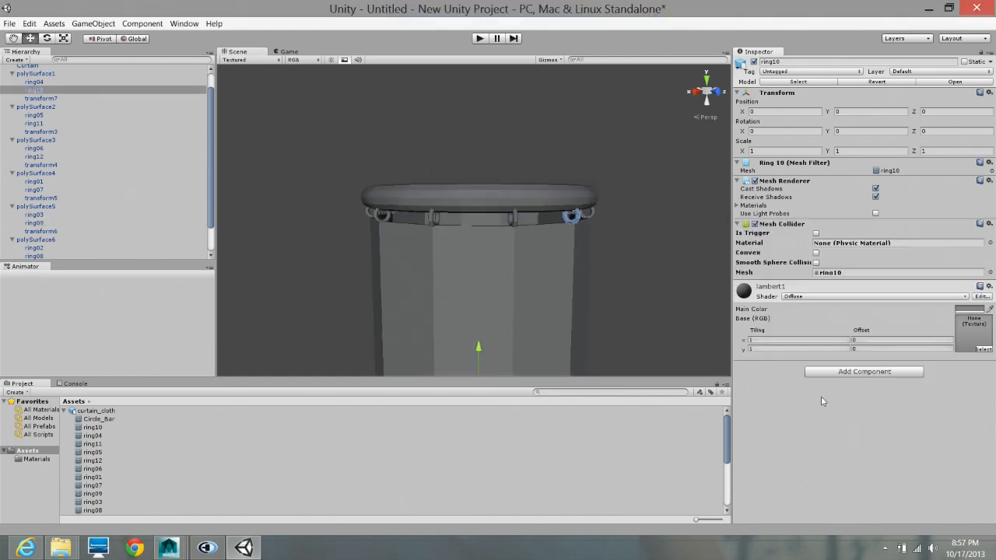
- Add a Mesh Collider component to ring11, the ring following ring10
{"action": "left_click_drag", "start_coordinate": [618, 260], "coordinate": [487, 265], "text": "alt"}
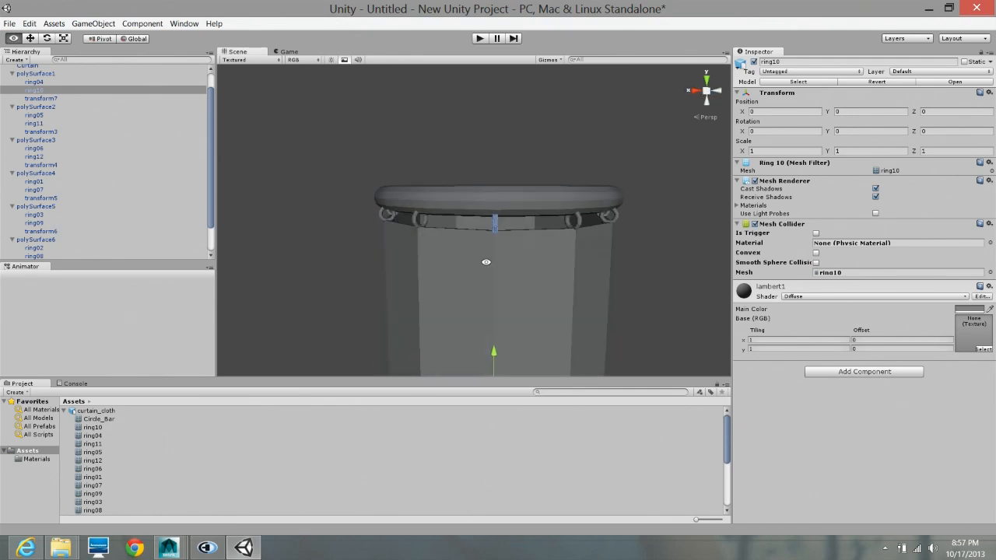
{"action": "left_click", "coordinate": [576, 221]}
{"action": "left_click", "coordinate": [885, 313]}
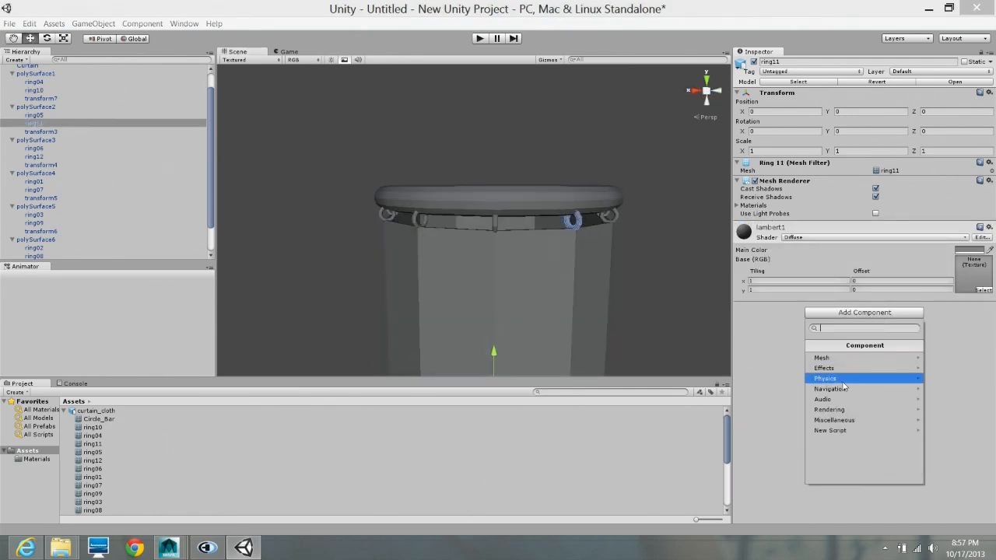
{"action": "left_click", "coordinate": [841, 379]}
{"action": "left_click", "coordinate": [825, 400]}
- Add a Mesh Collider component to ring12, the ring following ring11
{"action": "left_click_drag", "start_coordinate": [623, 264], "coordinate": [570, 267], "text": "alt"}
{"action": "left_click", "coordinate": [577, 236]}
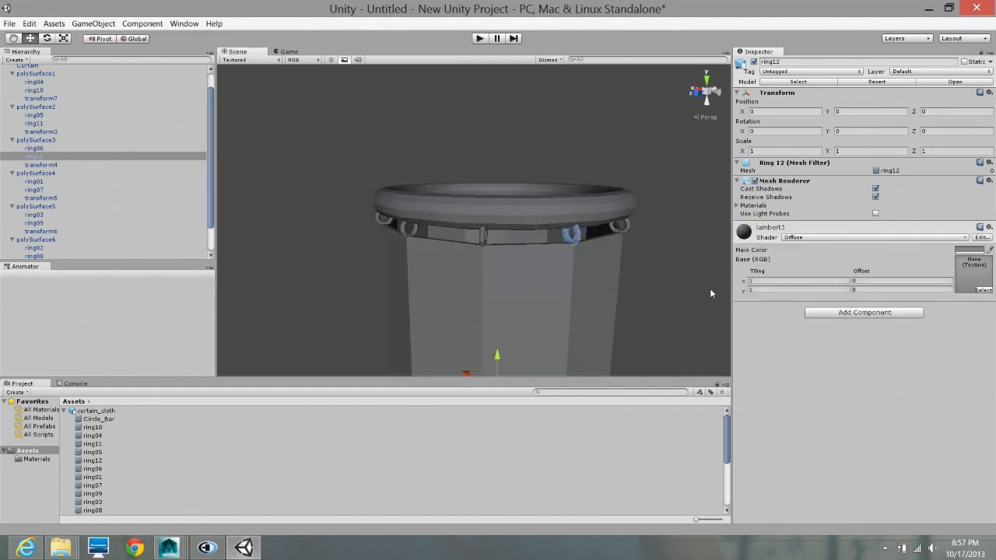
{"action": "left_click", "coordinate": [867, 312]}
{"action": "left_click", "coordinate": [840, 380]}
{"action": "left_click", "coordinate": [647, 276]}
{"action": "left_click", "coordinate": [857, 313]}
{"action": "left_click", "coordinate": [833, 379]}
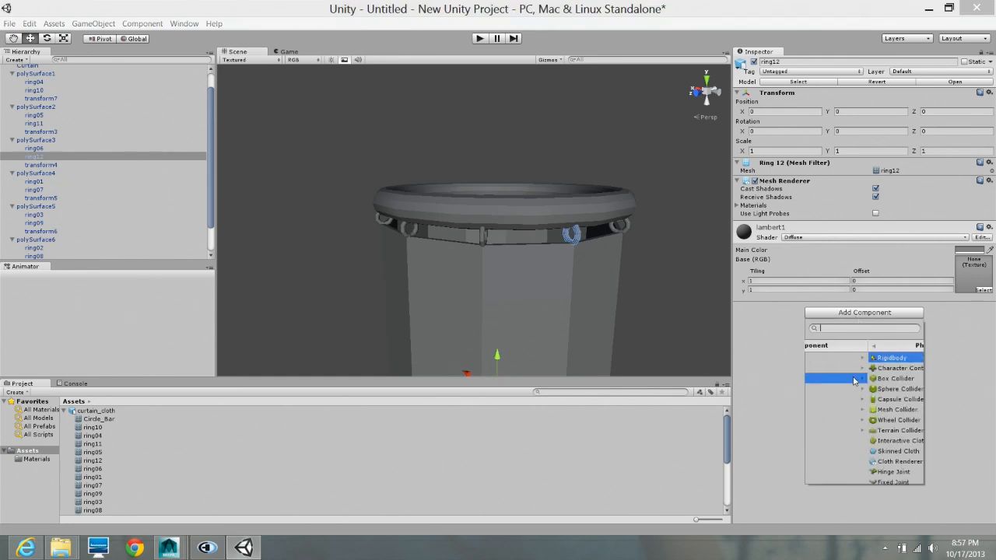
{"action": "left_click", "coordinate": [843, 411]}
- Add a Mesh Collider component to ring01, the ring following ring12
{"action": "left_click_drag", "start_coordinate": [629, 228], "coordinate": [517, 231], "text": "alt"}
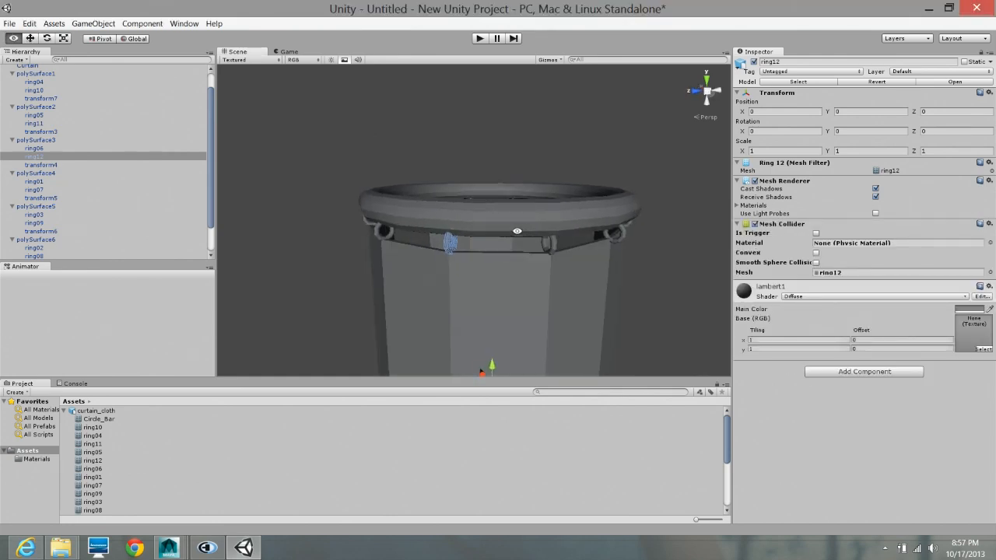
{"action": "left_click", "coordinate": [554, 245]}
{"action": "left_click", "coordinate": [865, 312]}
{"action": "left_click", "coordinate": [862, 379]}
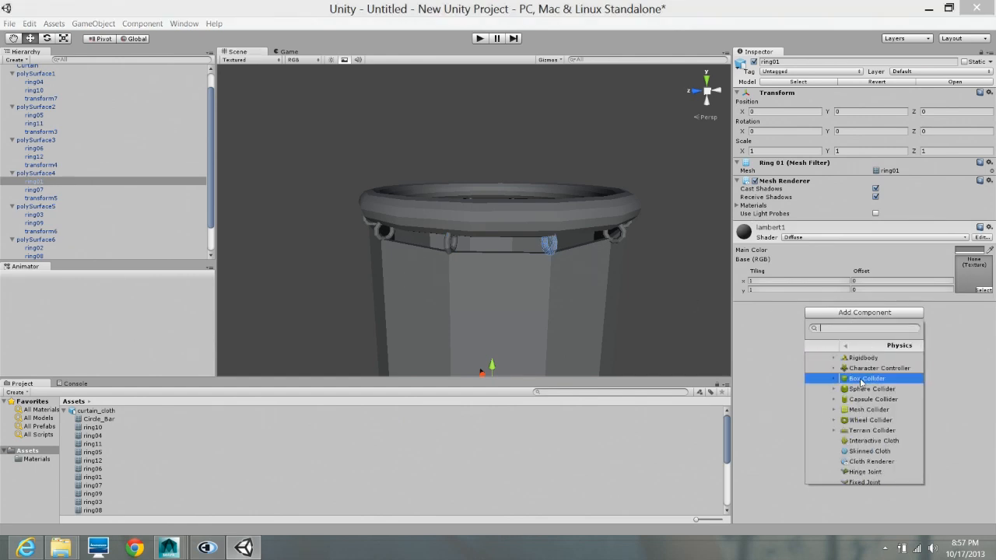
{"action": "left_click", "coordinate": [842, 410]}
- Check ring02 for a Mesh Collider and examine where the rings meet the curtain's upper edge
{"action": "left_click_drag", "start_coordinate": [622, 288], "coordinate": [587, 288], "text": "alt"}
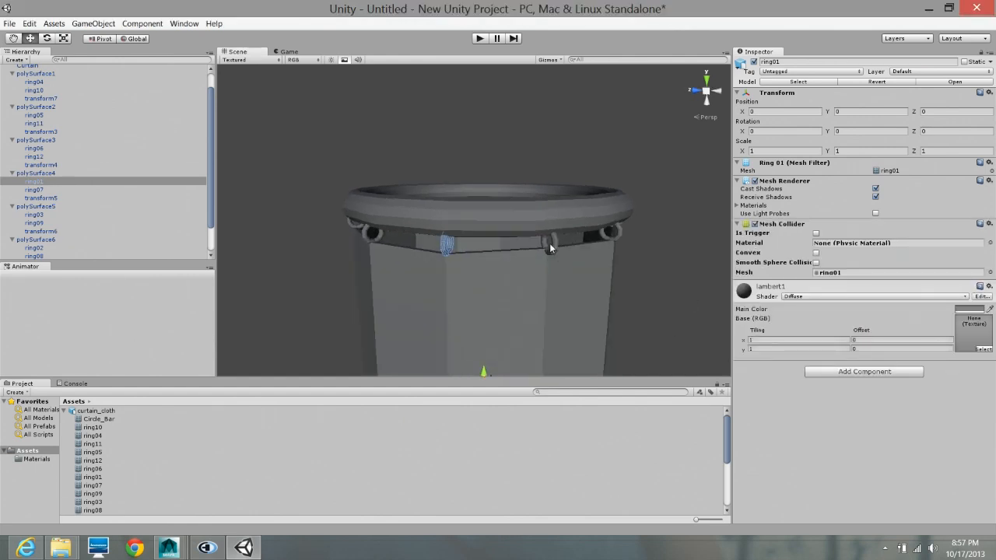
{"action": "left_click", "coordinate": [555, 243]}
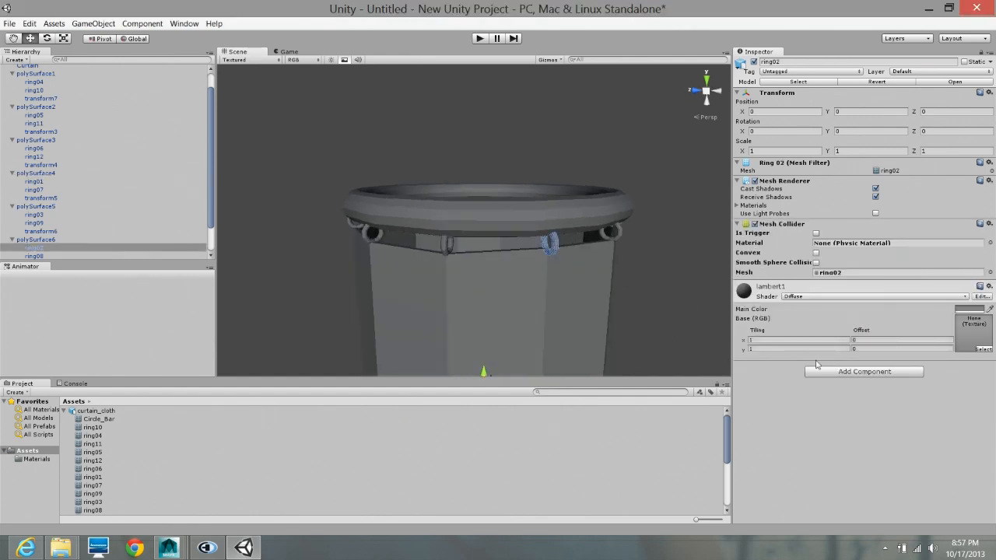
{"action": "left_click", "coordinate": [551, 295]}
{"action": "left_click_drag", "start_coordinate": [553, 265], "coordinate": [603, 287], "text": "alt"}
{"action": "right_click_drag", "start_coordinate": [623, 258], "coordinate": [505, 241], "text": "alt"}
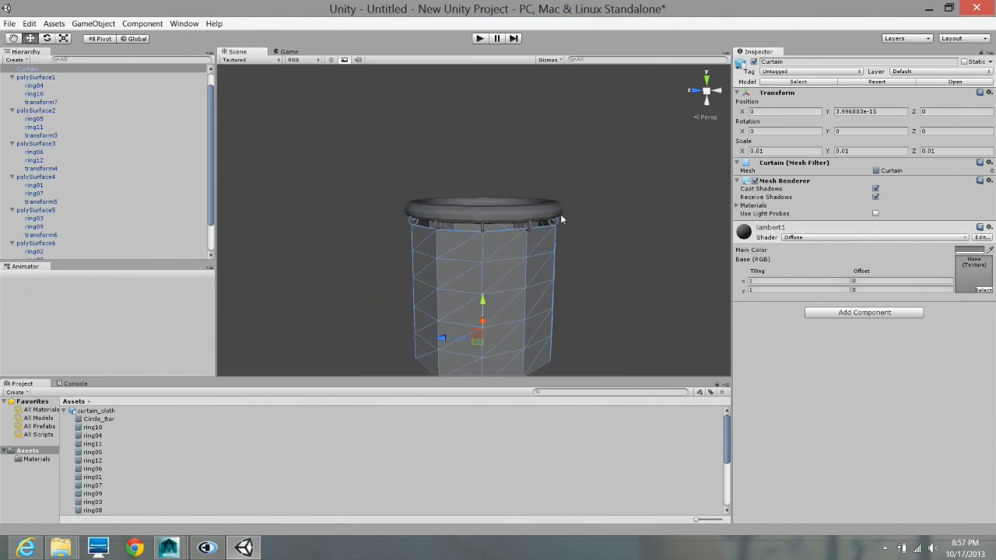
{"action": "right_click_drag", "start_coordinate": [560, 214], "coordinate": [568, 302], "text": "alt"}
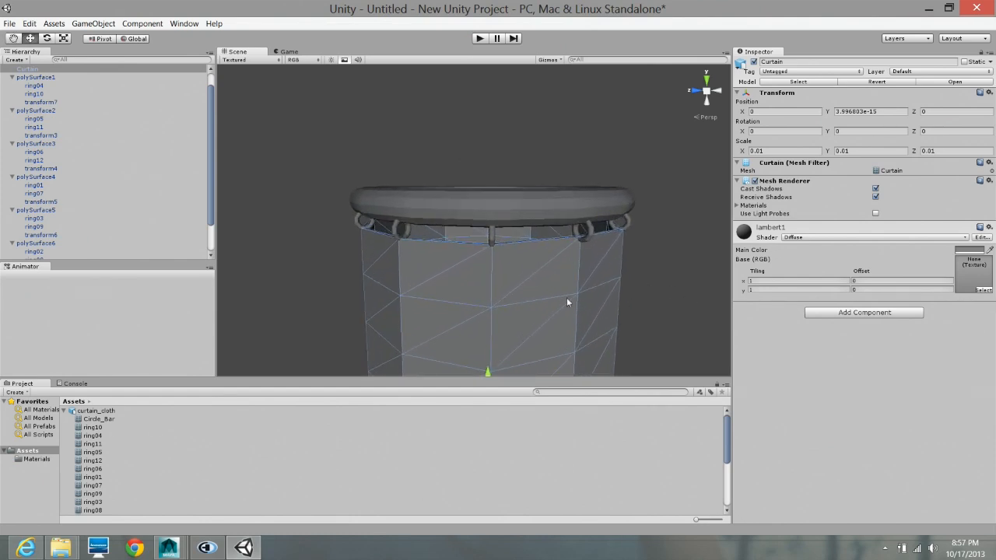
{"action": "left_click_drag", "start_coordinate": [618, 283], "coordinate": [576, 281], "text": "alt"}
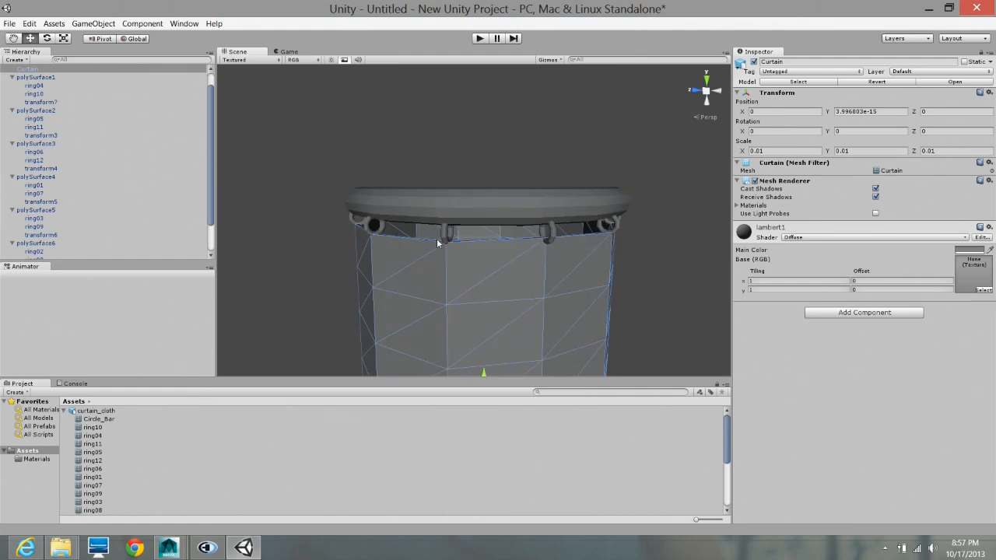
{"action": "left_click_drag", "start_coordinate": [436, 238], "coordinate": [631, 269], "text": "alt"}
{"action": "scroll", "coordinate": [525, 264], "scroll_direction": "down", "scroll_amount": 5}
{"action": "left_click_drag", "start_coordinate": [525, 264], "coordinate": [495, 248], "text": "alt"}
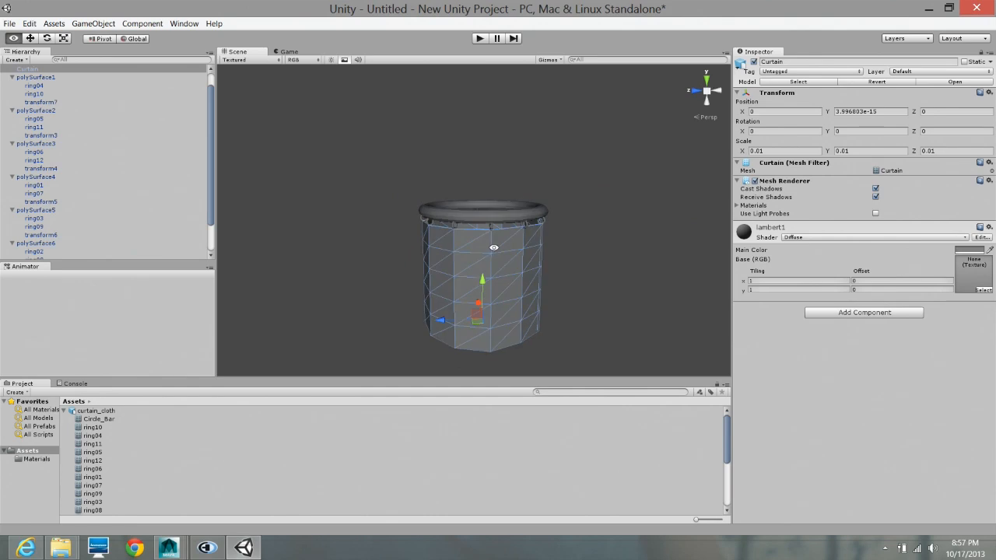
{"action": "left_click_drag", "start_coordinate": [524, 279], "coordinate": [452, 278], "text": "alt"}
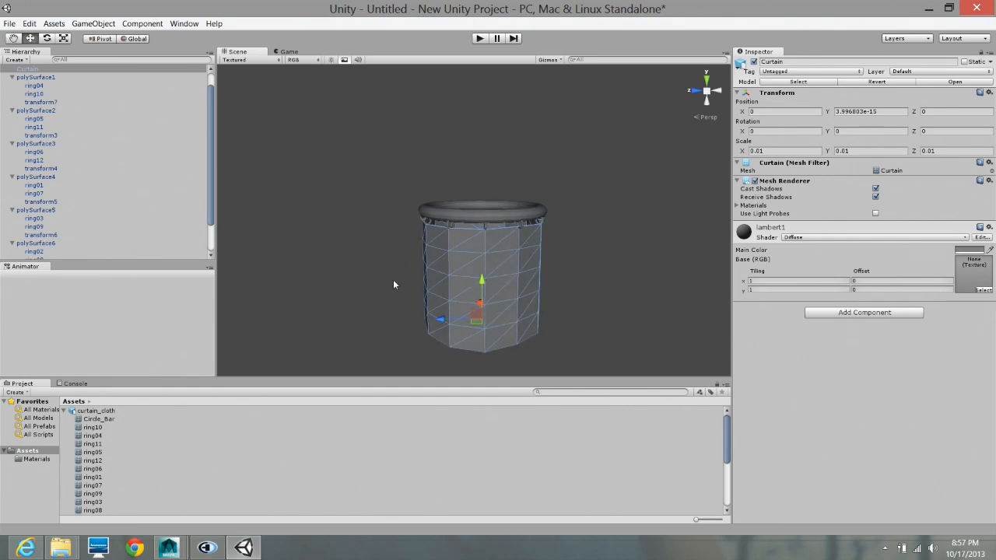
- Select the whole curtain_cloth model and examine it from below and from the side
{"action": "left_click_drag", "start_coordinate": [393, 285], "coordinate": [579, 354]}
{"action": "left_click", "coordinate": [517, 301]}
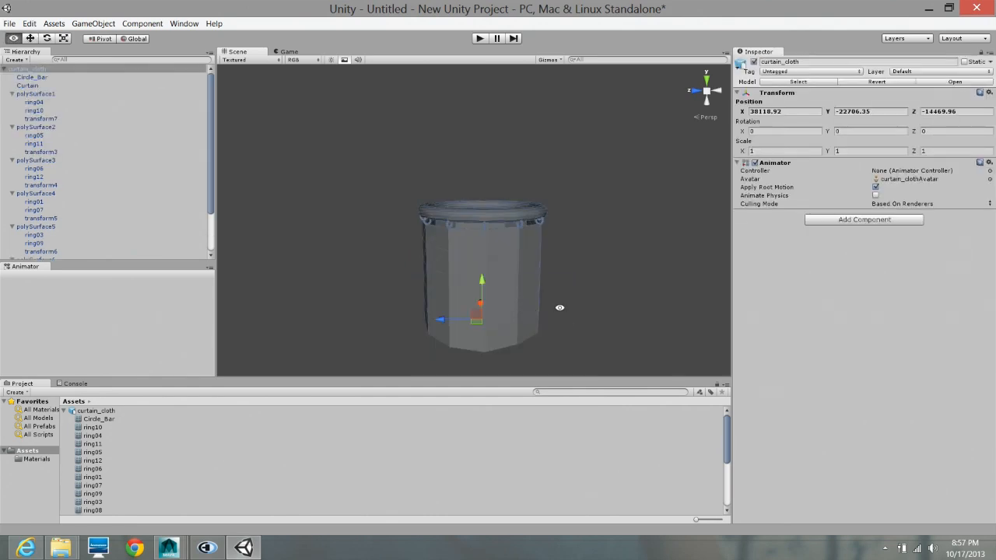
{"action": "left_click_drag", "start_coordinate": [559, 308], "coordinate": [569, 220], "text": "alt"}
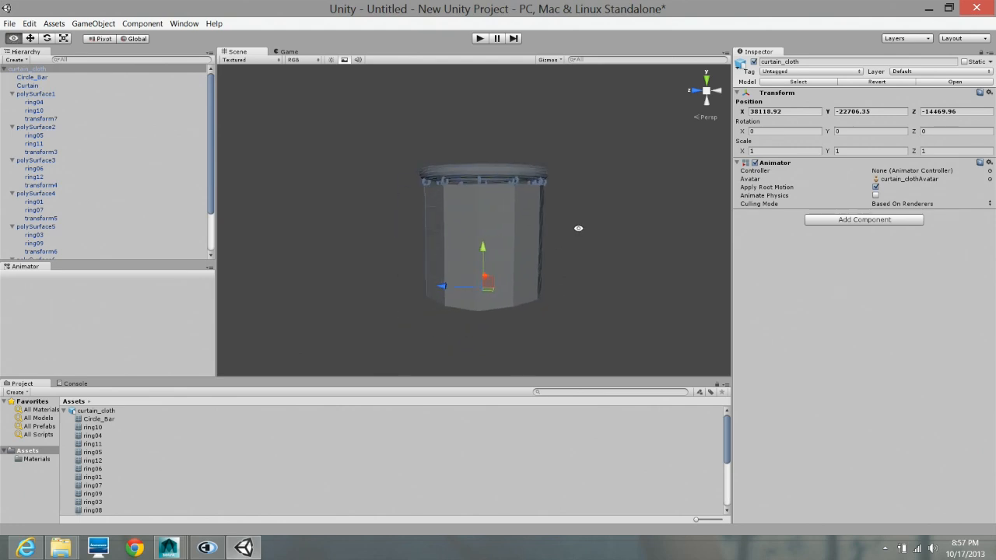
{"action": "middle_click_drag", "start_coordinate": [592, 251], "coordinate": [533, 270]}
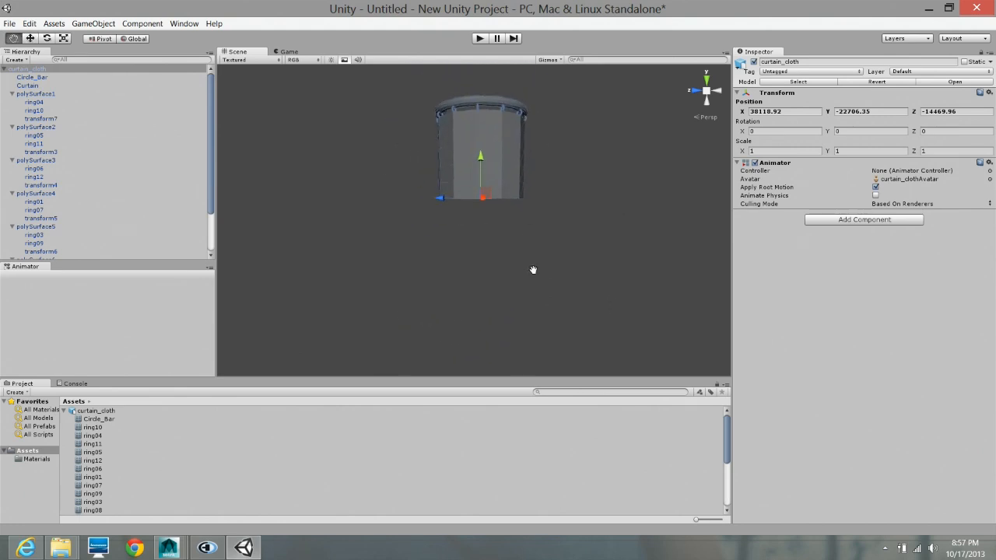
{"action": "middle_click_drag", "start_coordinate": [553, 184], "coordinate": [503, 318]}
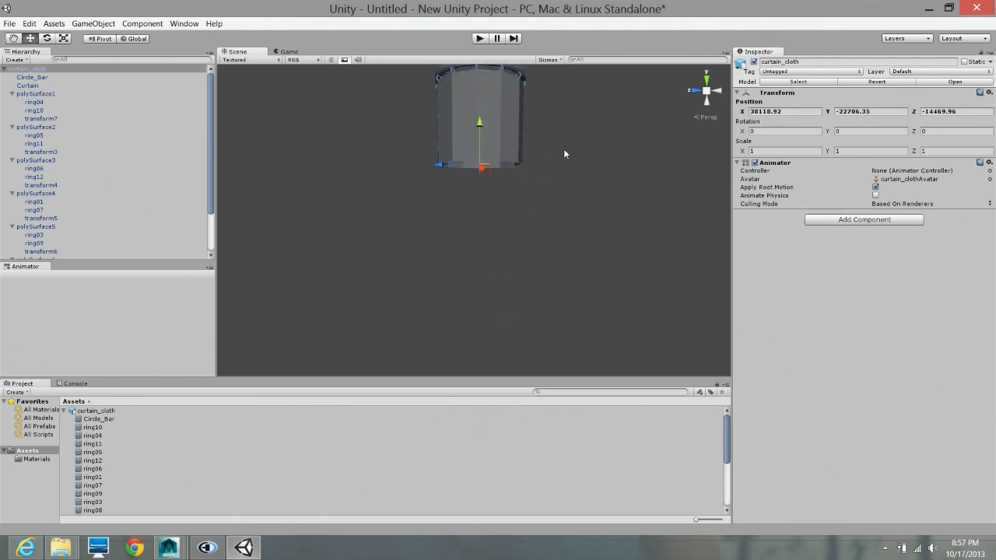
{"action": "scroll", "coordinate": [550, 135], "scroll_direction": "down", "scroll_amount": 1}
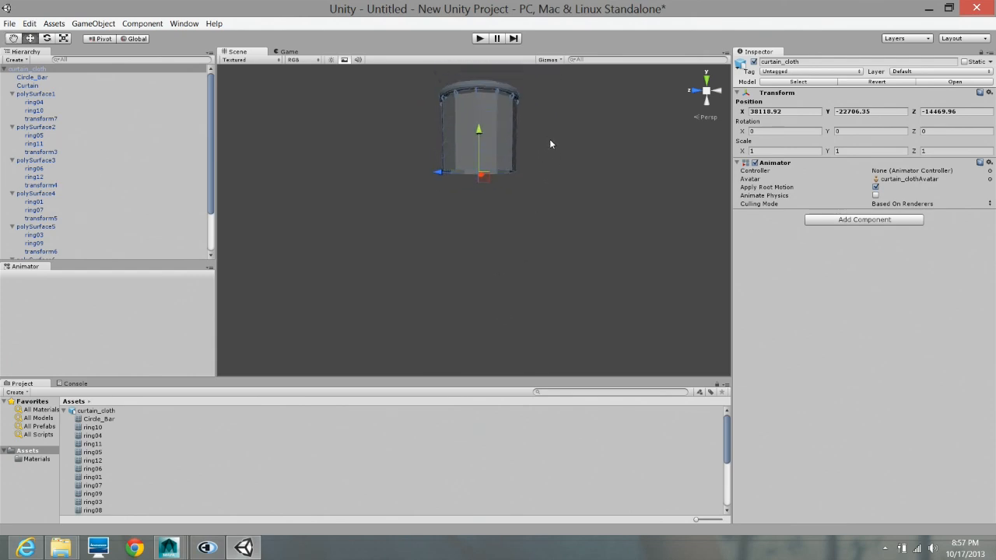
{"action": "middle_click_drag", "start_coordinate": [550, 139], "coordinate": [565, 278]}
{"action": "scroll", "coordinate": [545, 234], "scroll_direction": "up", "scroll_amount": 2}
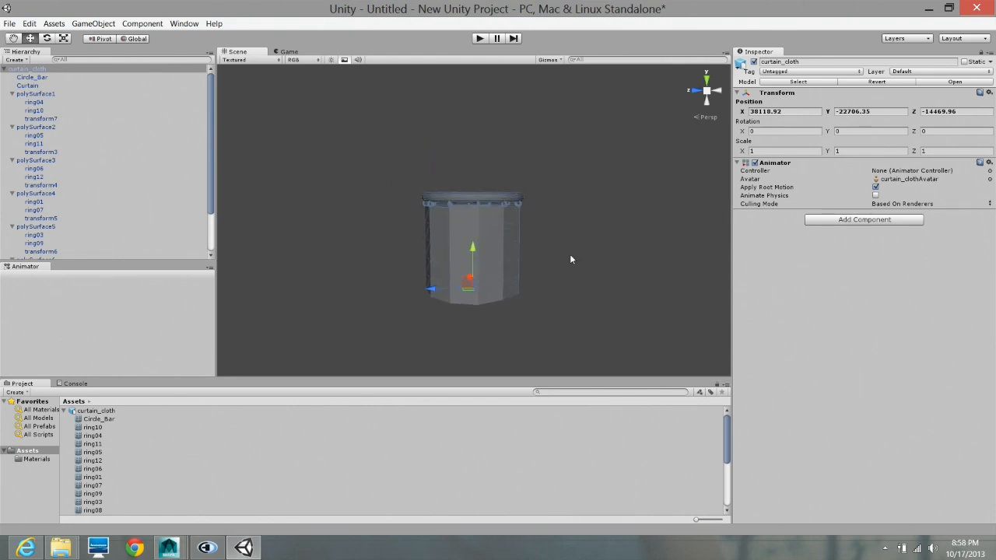
{"action": "left_click_drag", "start_coordinate": [567, 249], "coordinate": [477, 241], "text": "alt"}
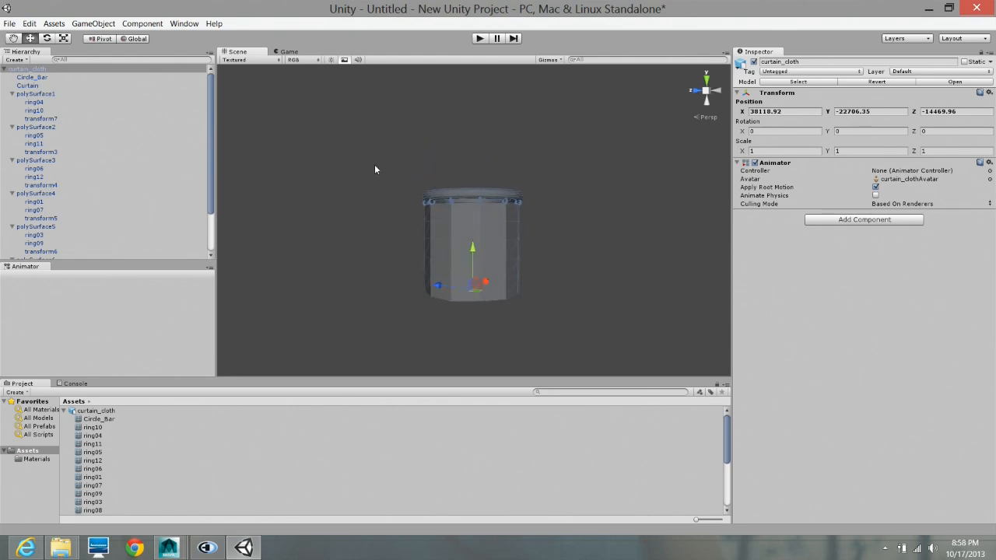
- Select only the Curtain mesh and add an Interactive Cloth physics component to it
{"action": "left_click", "coordinate": [391, 238]}
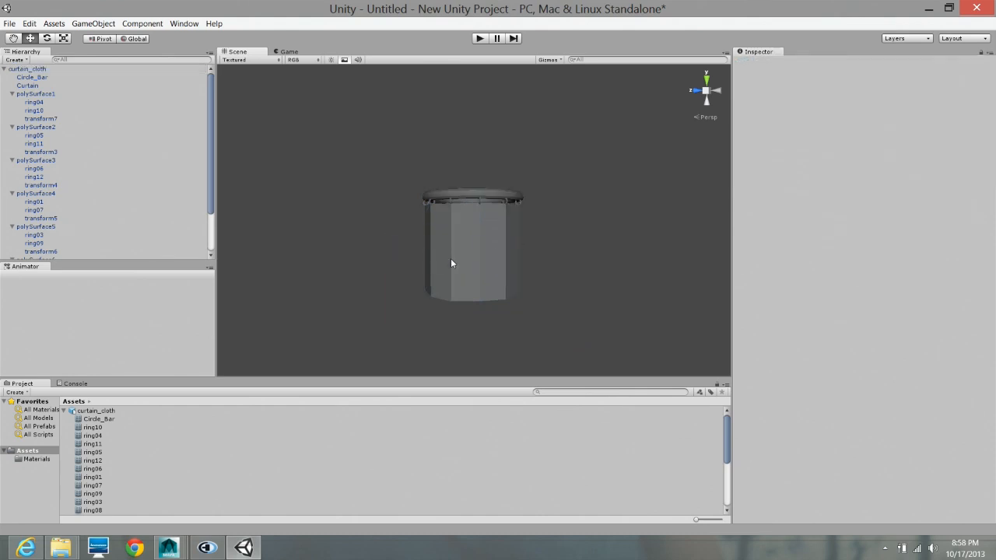
{"action": "left_click", "coordinate": [455, 255]}
{"action": "left_click", "coordinate": [489, 244]}
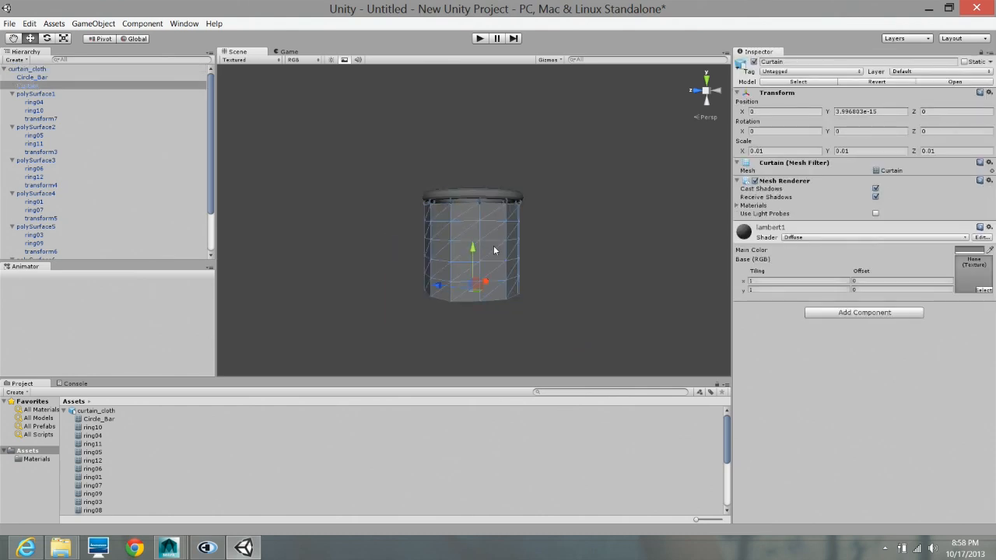
{"action": "left_click", "coordinate": [837, 313]}
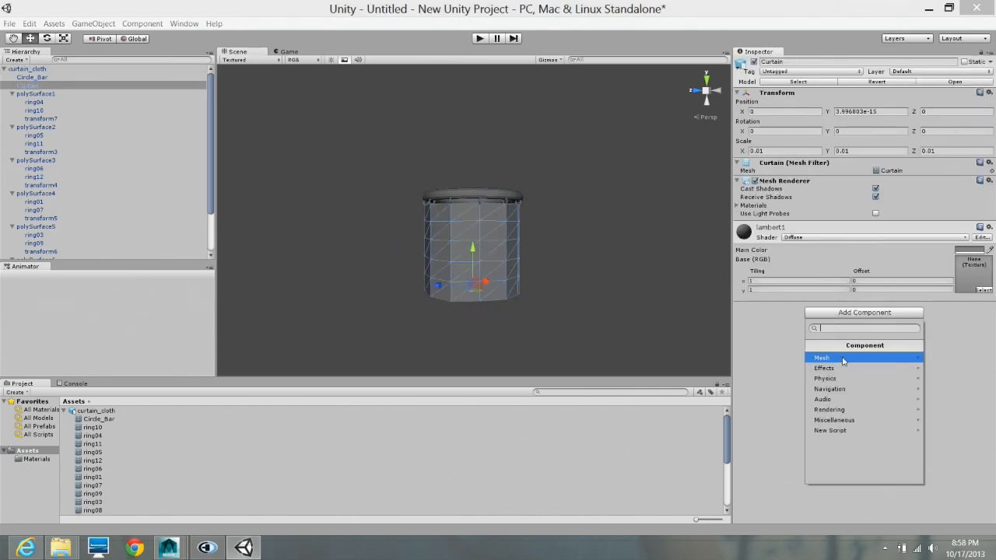
{"action": "left_click", "coordinate": [841, 378]}
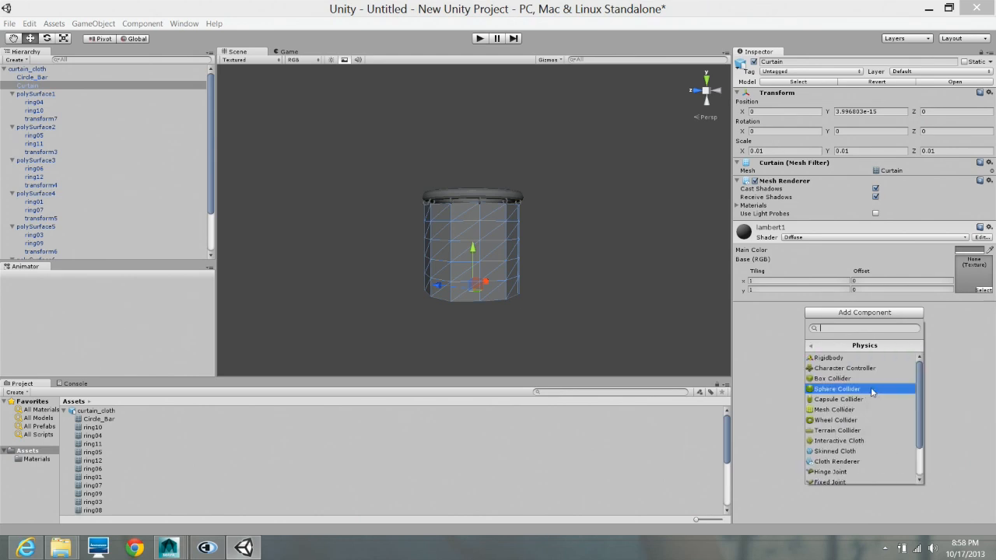
{"action": "left_click", "coordinate": [863, 441]}
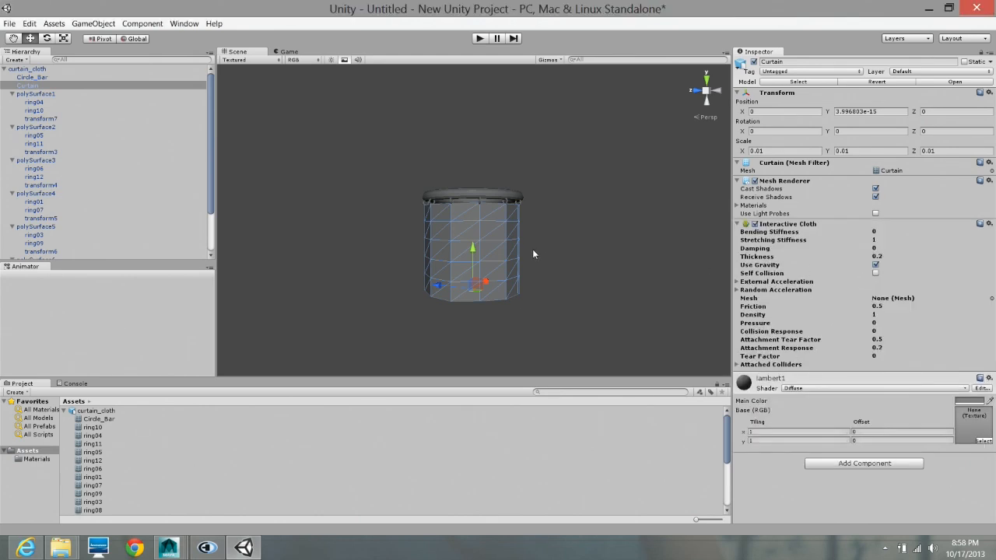
- Collapse the curtain_cloth hierarchy and align the Main Camera with a scene view showing the whole curtain from slightly above
{"action": "right_click_drag", "start_coordinate": [524, 273], "coordinate": [823, 278], "text": "alt"}
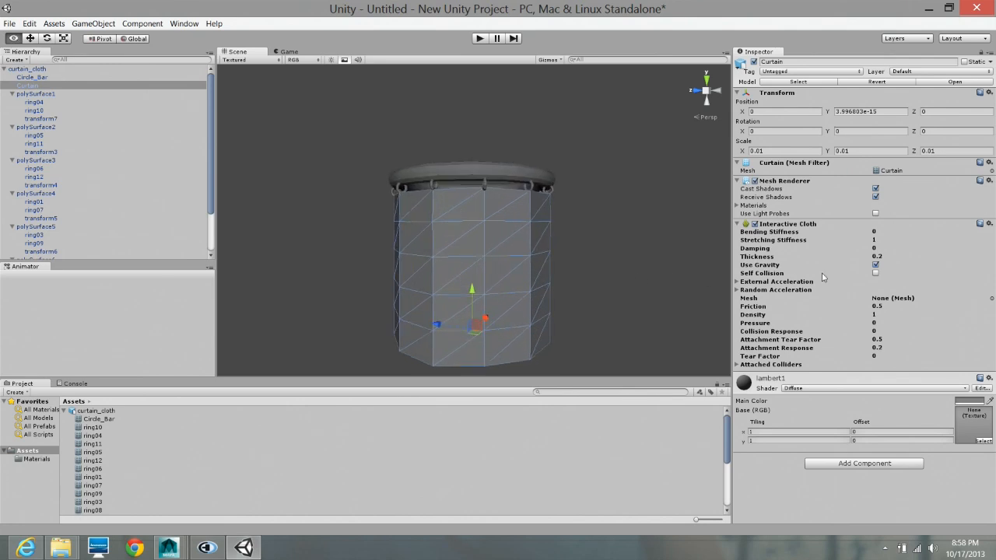
{"action": "left_click_drag", "start_coordinate": [621, 237], "coordinate": [467, 225], "text": "alt"}
{"action": "left_click_drag", "start_coordinate": [614, 297], "coordinate": [543, 312], "text": "alt"}
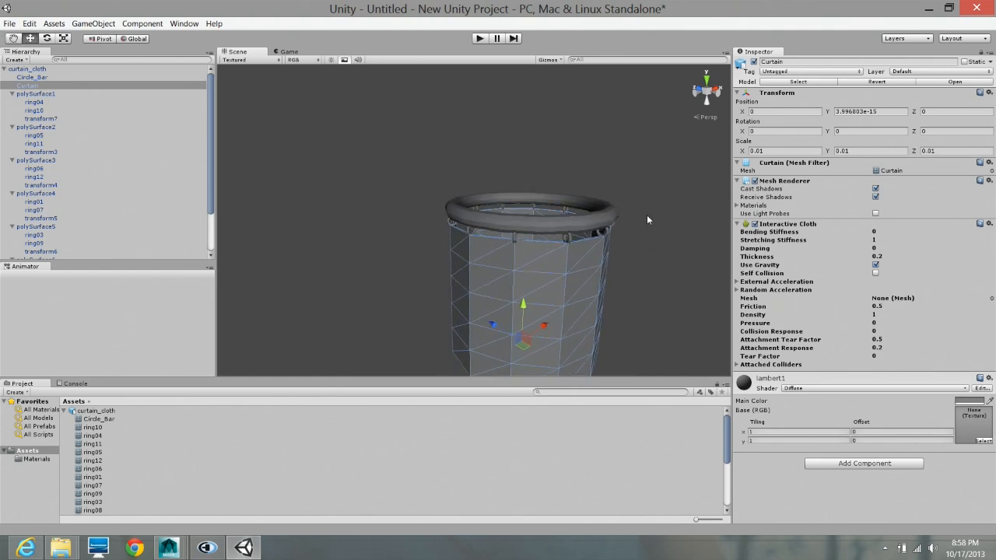
{"action": "left_click_drag", "start_coordinate": [646, 215], "coordinate": [527, 265], "text": "alt"}
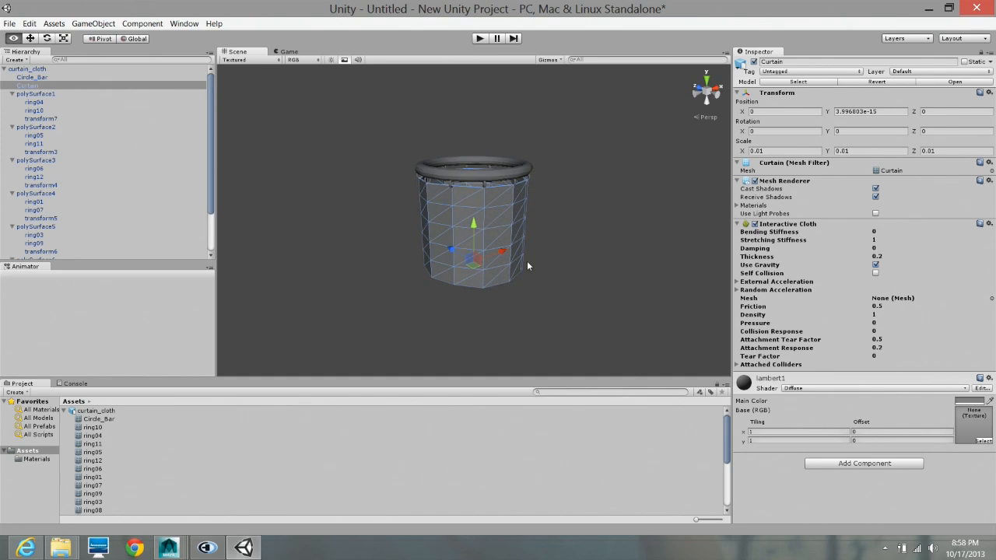
{"action": "left_click", "coordinate": [78, 29]}
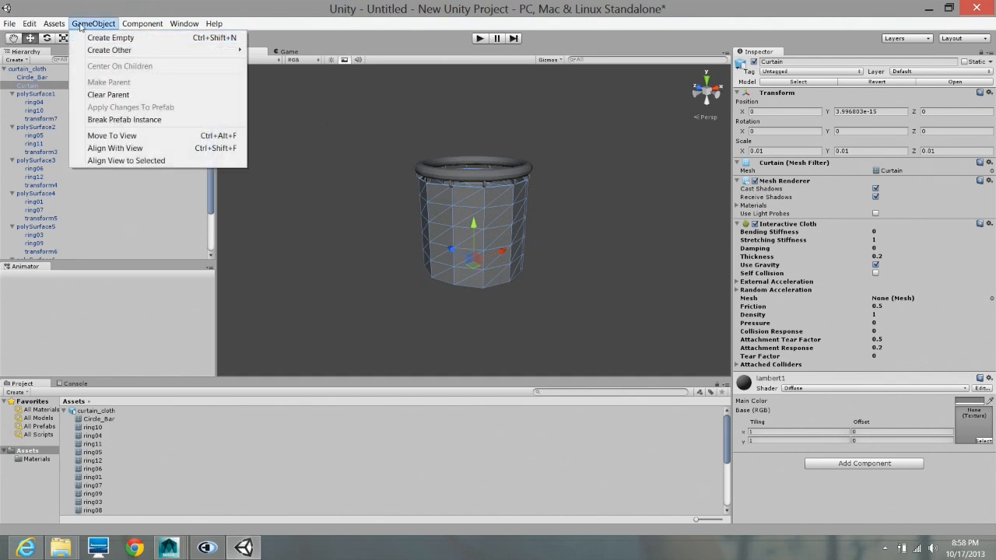
{"action": "left_click", "coordinate": [29, 270]}
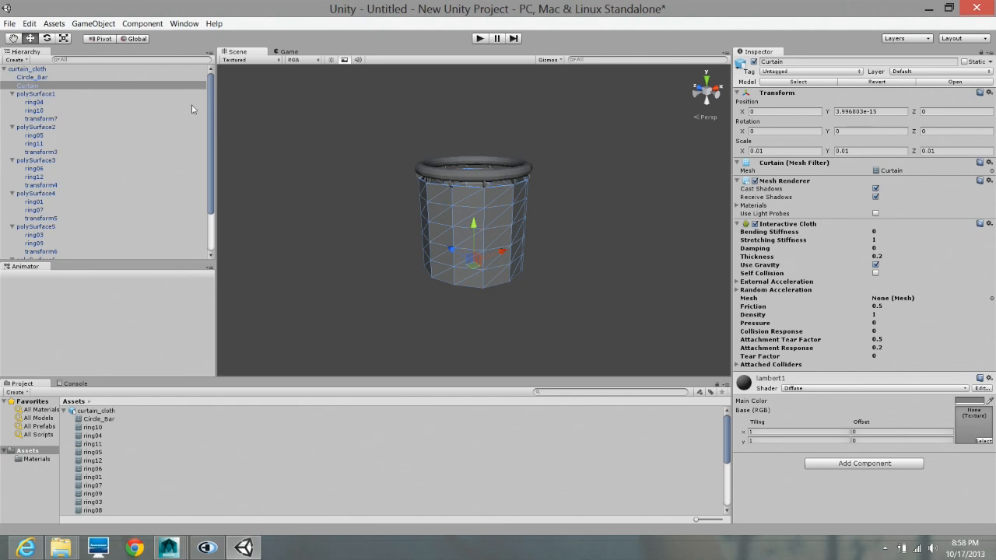
{"action": "left_click", "coordinate": [4, 69]}
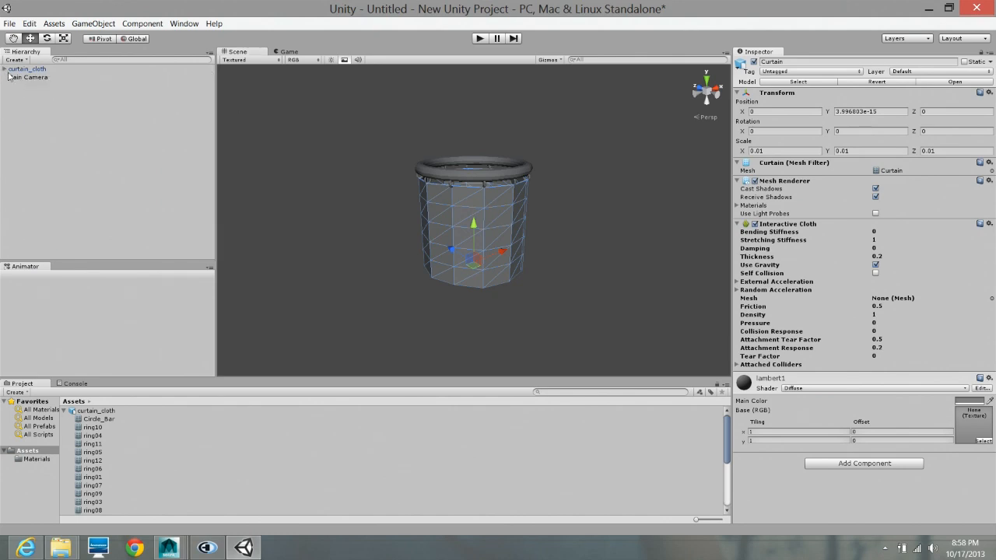
{"action": "left_click", "coordinate": [11, 78]}
{"action": "left_click", "coordinate": [94, 24]}
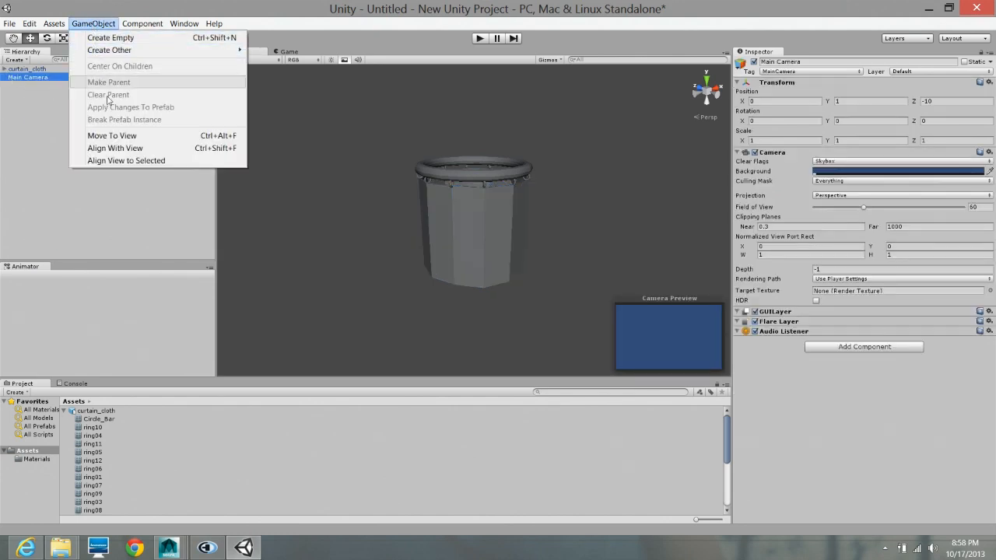
{"action": "left_click", "coordinate": [131, 150]}
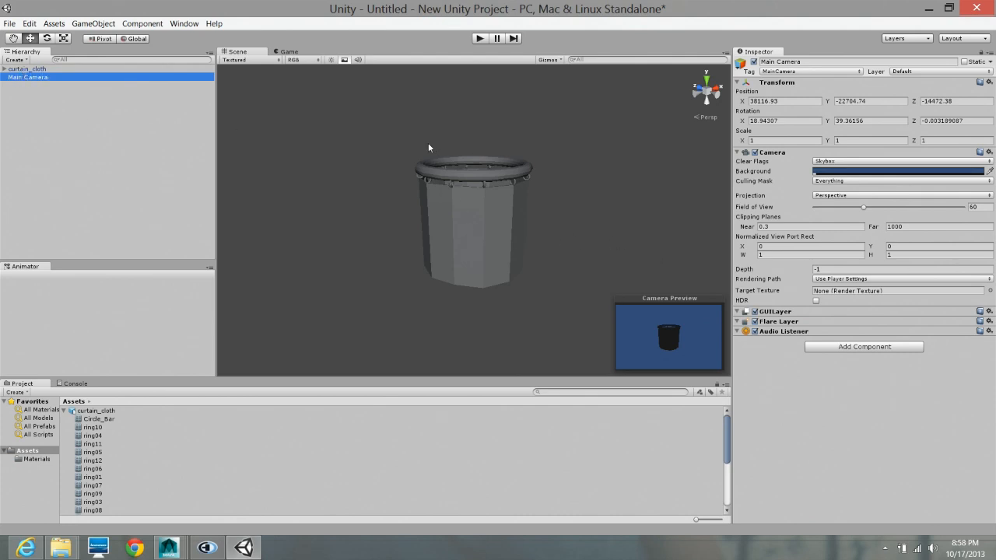
- Set the External Acceleration of the Curtain's Interactive Cloth to 5 on the X, Y and Z axes
{"action": "left_click", "coordinate": [467, 236]}
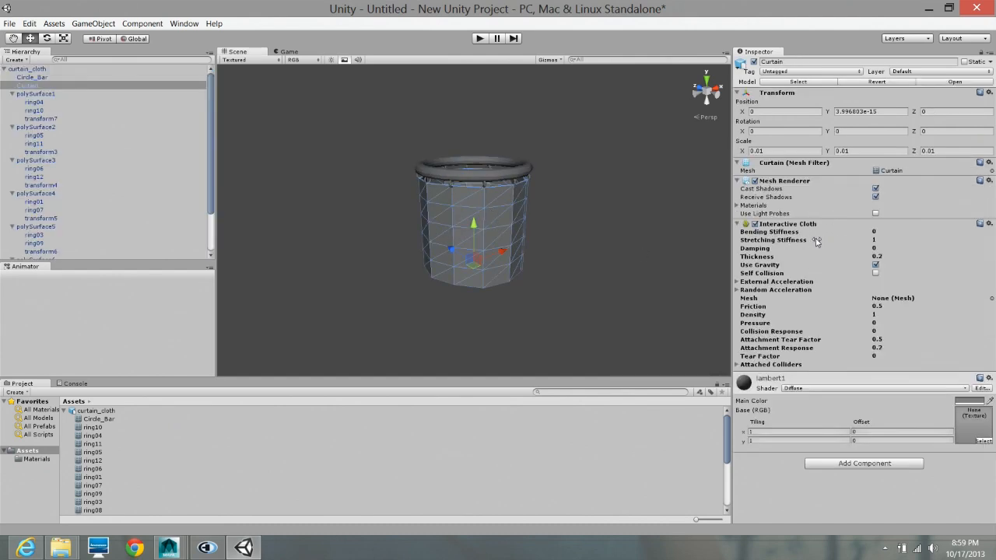
{"action": "left_click", "coordinate": [737, 282]}
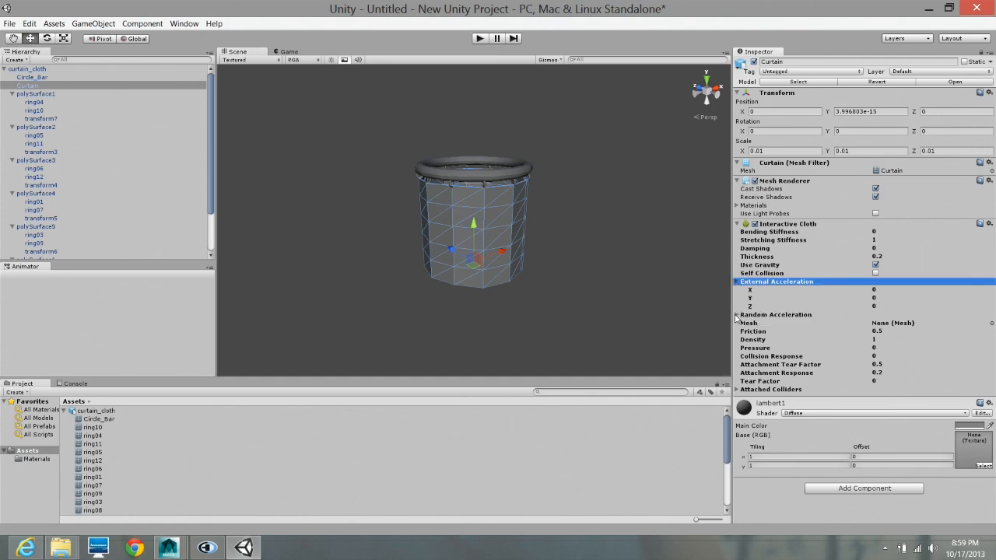
{"action": "left_click", "coordinate": [738, 315]}
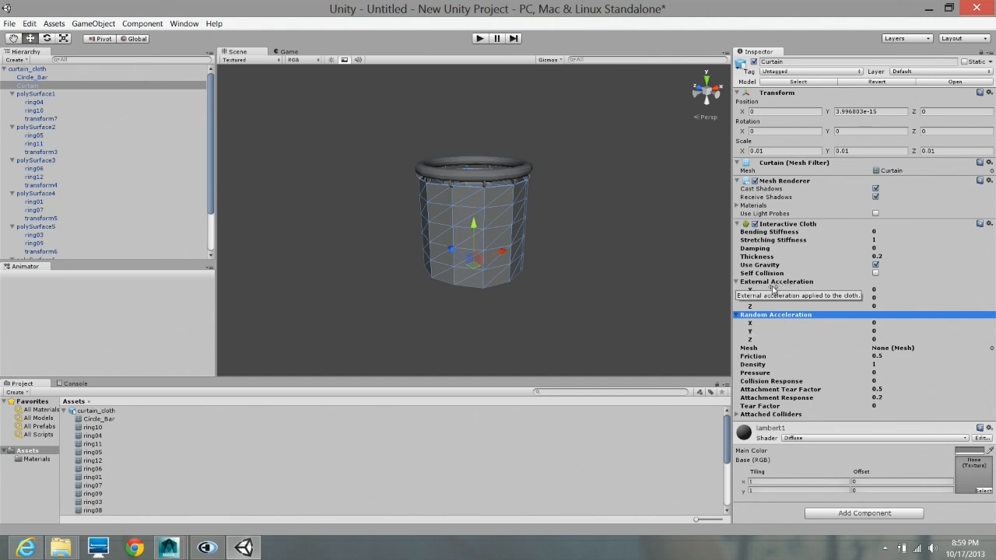
{"action": "left_click", "coordinate": [879, 290]}
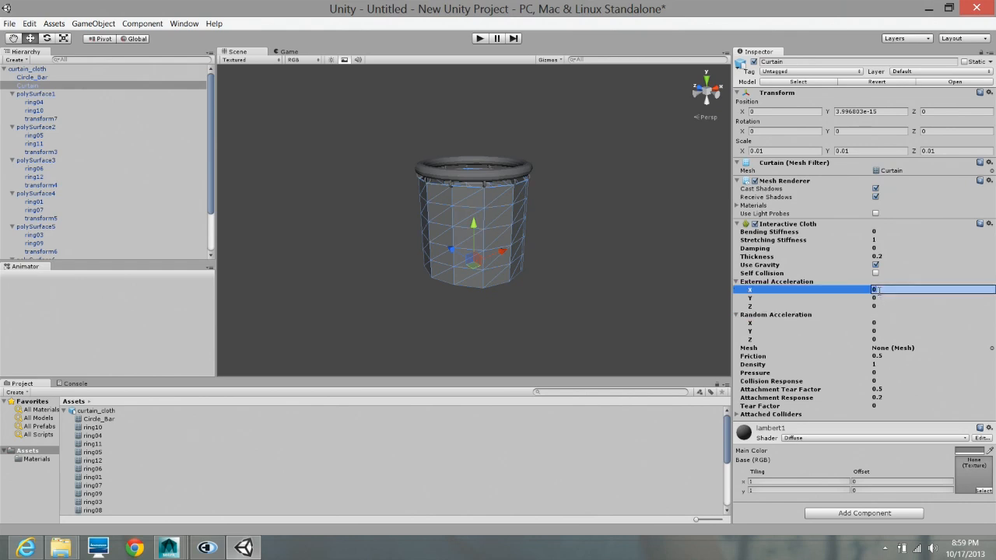
{"action": "type", "text": "5"}
{"action": "key", "text": "Tab"}
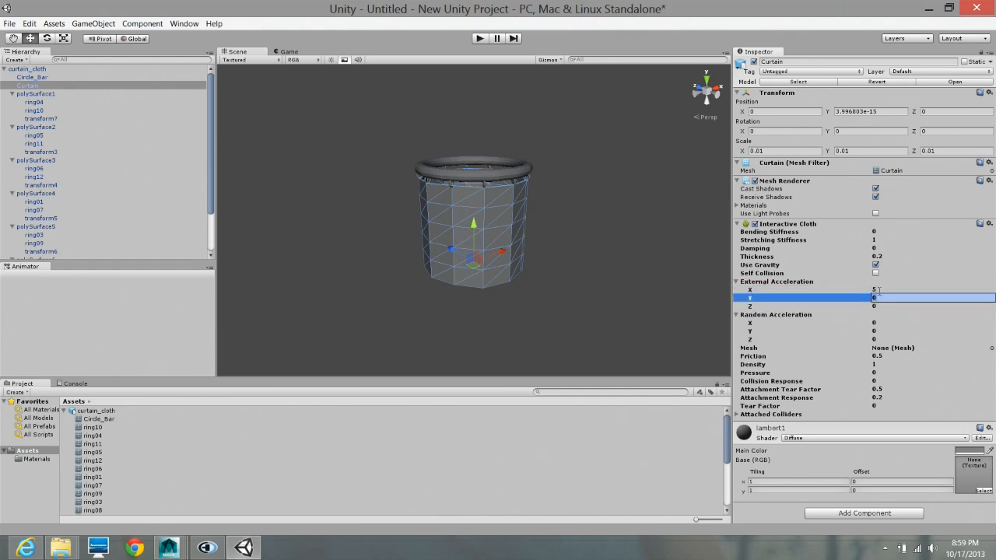
{"action": "type", "text": "5"}
{"action": "key", "text": "Tab"}
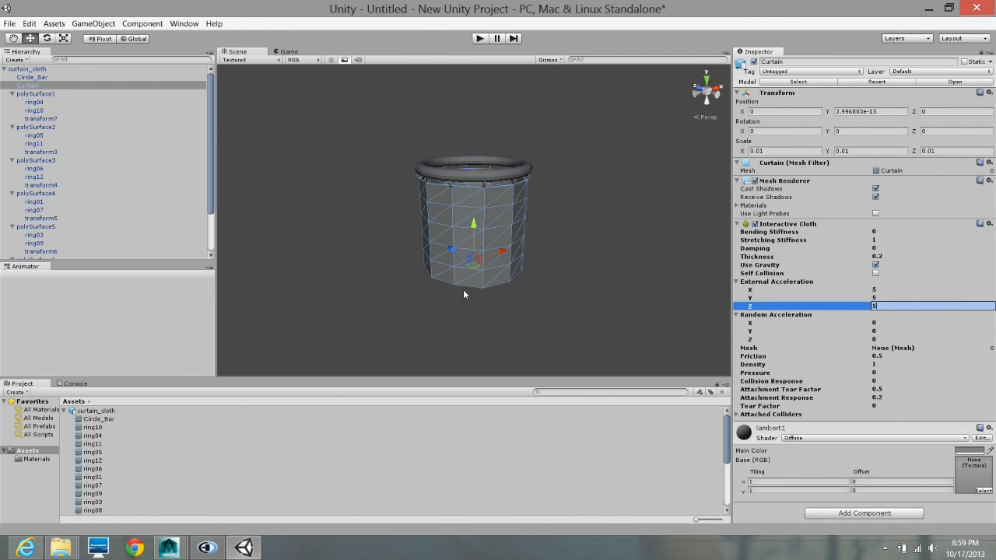
- Run the scene, check the curtain's cloth behaviour in both the game and scene views, and stop playback
{"action": "right_click_drag", "start_coordinate": [476, 303], "coordinate": [620, 295], "text": "alt"}
{"action": "left_click_drag", "start_coordinate": [539, 288], "coordinate": [467, 291], "text": "alt"}
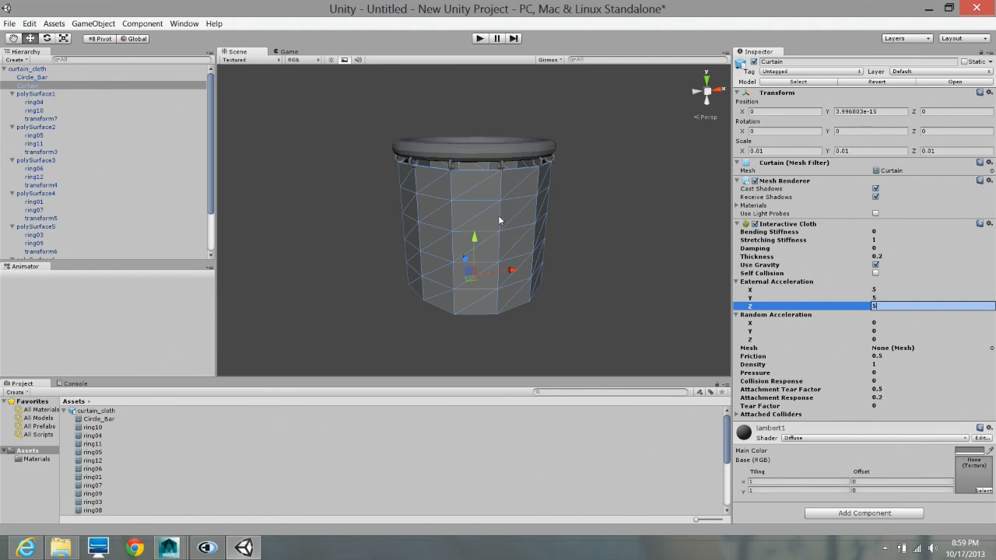
{"action": "left_click_drag", "start_coordinate": [584, 240], "coordinate": [573, 219], "text": "alt"}
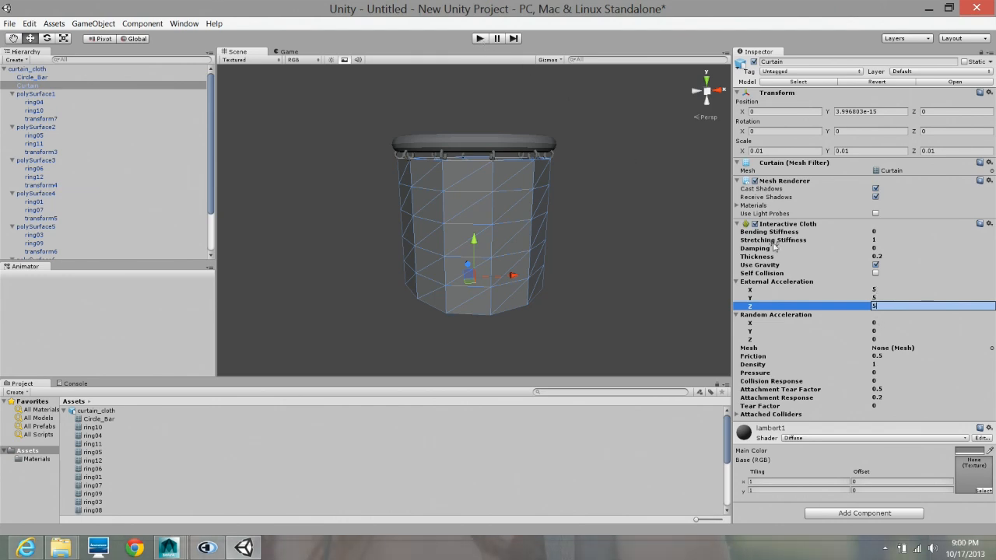
{"action": "left_click", "coordinate": [480, 38]}
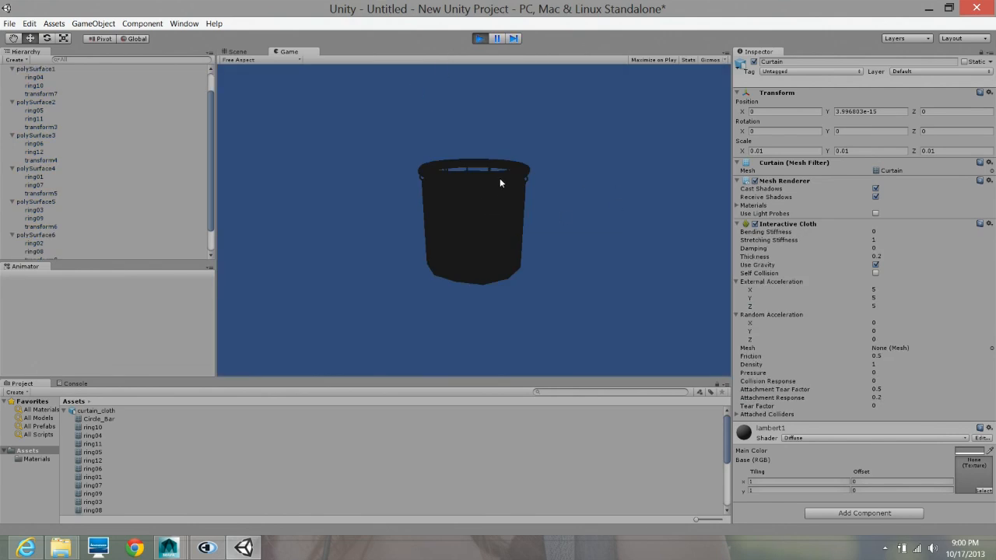
{"action": "left_click", "coordinate": [241, 53]}
{"action": "left_click_drag", "start_coordinate": [539, 231], "coordinate": [574, 228], "text": "alt"}
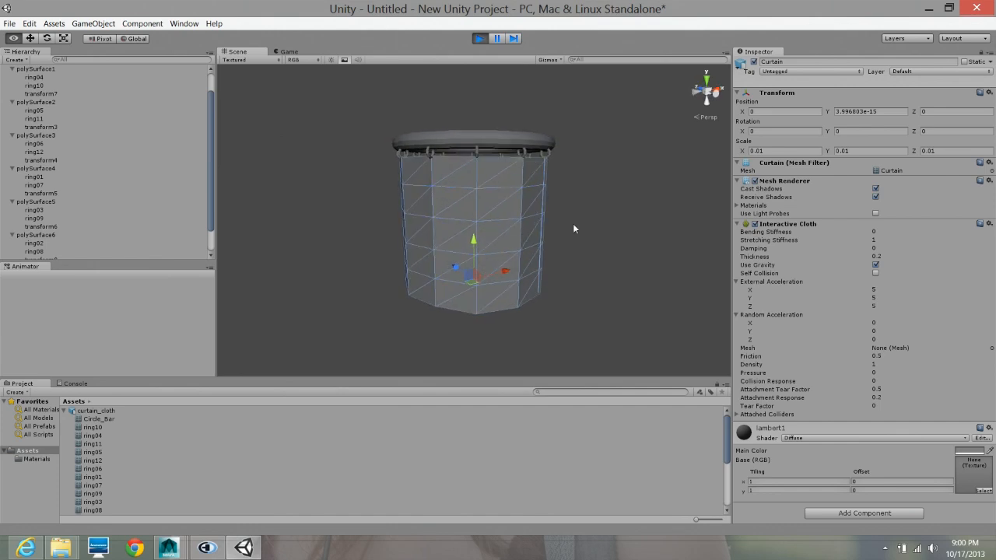
{"action": "left_click", "coordinate": [289, 52]}
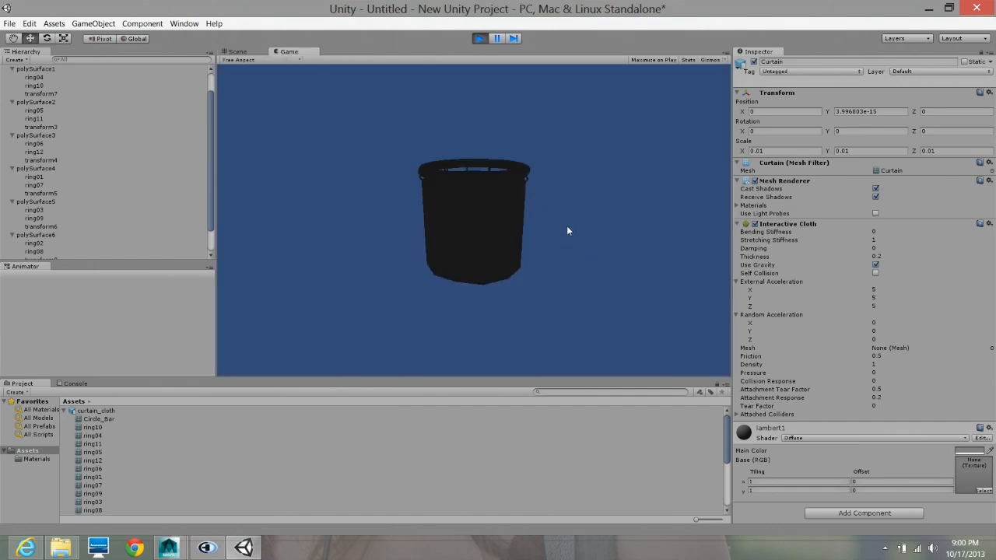
{"action": "left_click", "coordinate": [479, 39]}
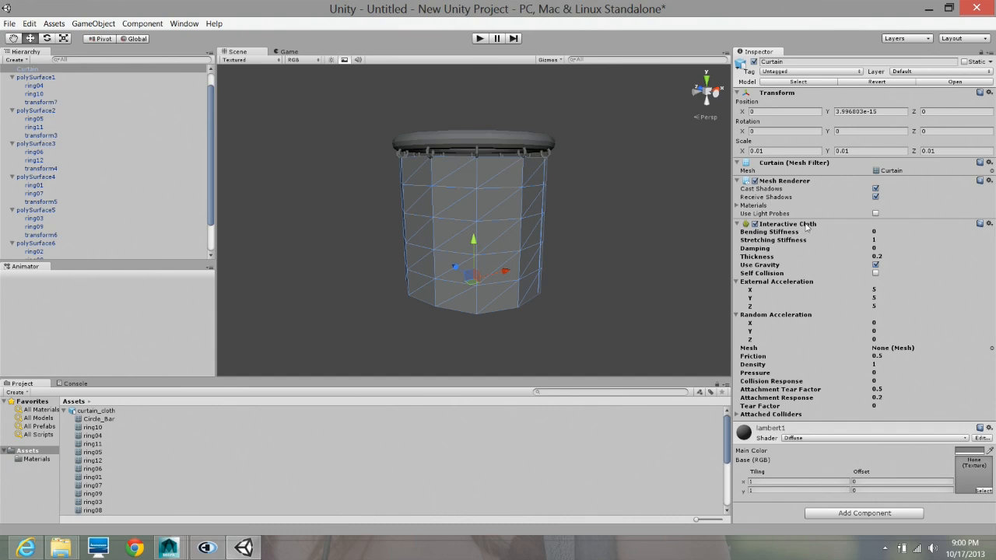
- Remove the Interactive Cloth component from the Curtain
{"action": "left_click", "coordinate": [862, 514]}
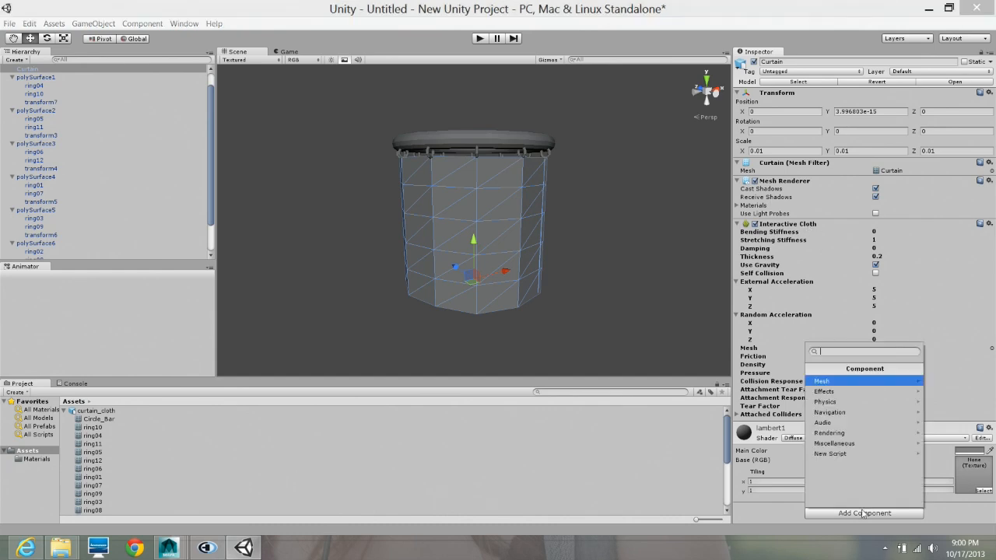
{"action": "left_click", "coordinate": [847, 401]}
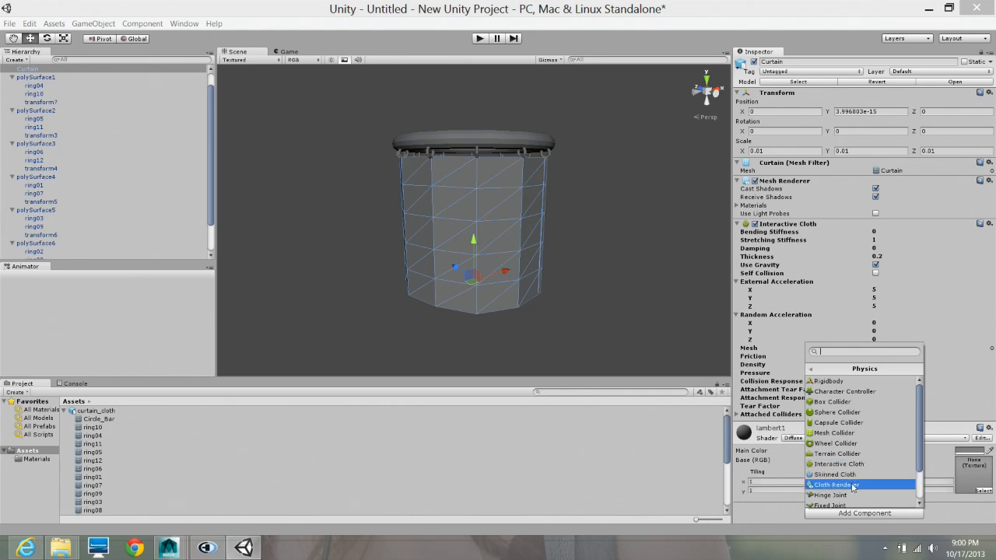
{"action": "left_click", "coordinate": [876, 515]}
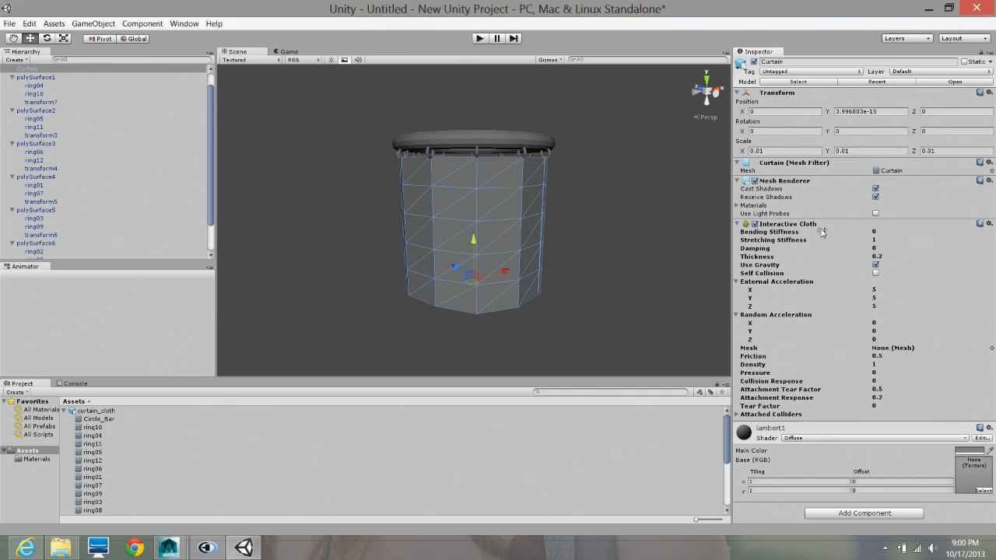
{"action": "right_click", "coordinate": [821, 231]}
{"action": "left_click", "coordinate": [872, 250]}
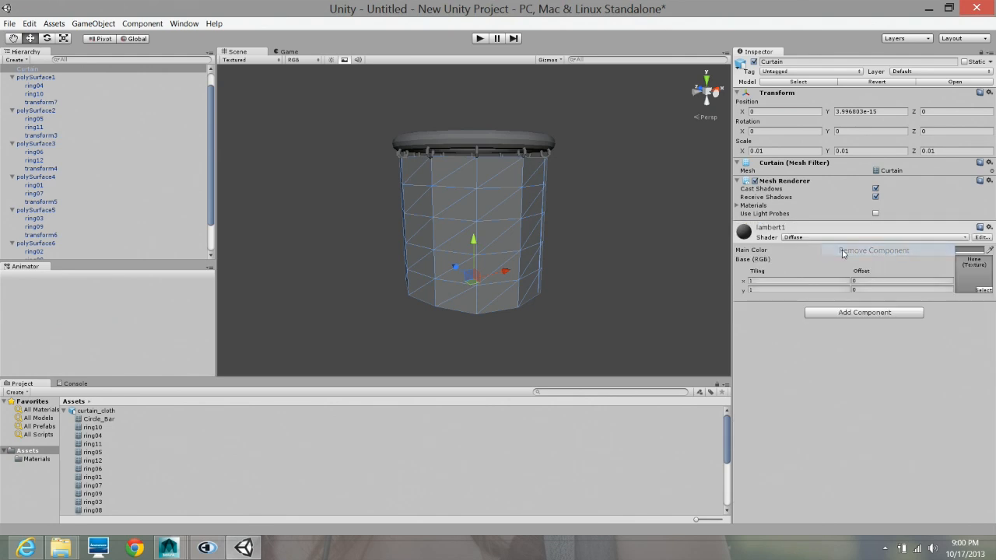
- Create a separate Cloth game object in the scene
{"action": "left_click_drag", "start_coordinate": [579, 236], "coordinate": [609, 252], "text": "alt"}
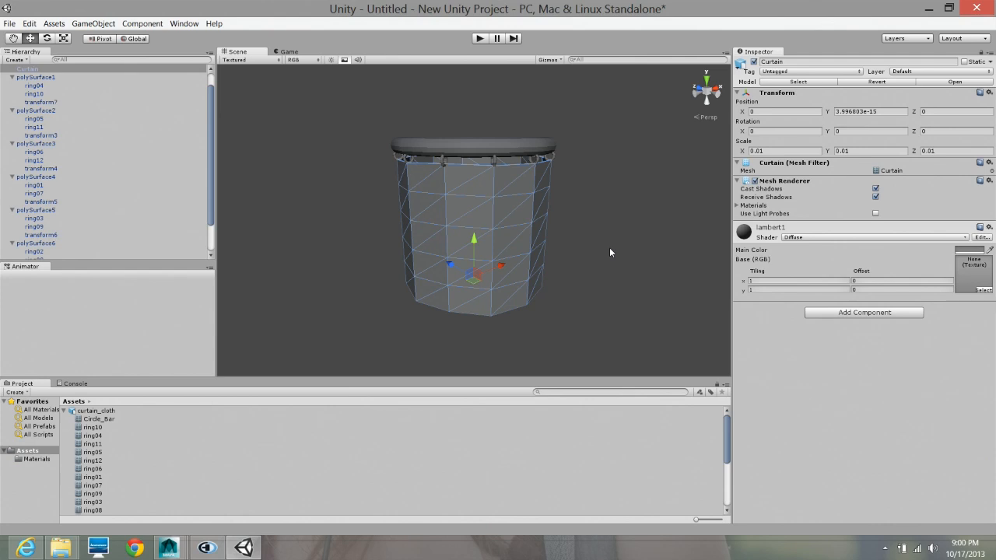
{"action": "mouse_move", "coordinate": [574, 281]}
{"action": "left_mouse_down", "text": "alt"}
{"action": "mouse_move", "coordinate": [565, 269]}
{"action": "mouse_move", "coordinate": [580, 270]}
{"action": "left_mouse_up", "text": "alt"}
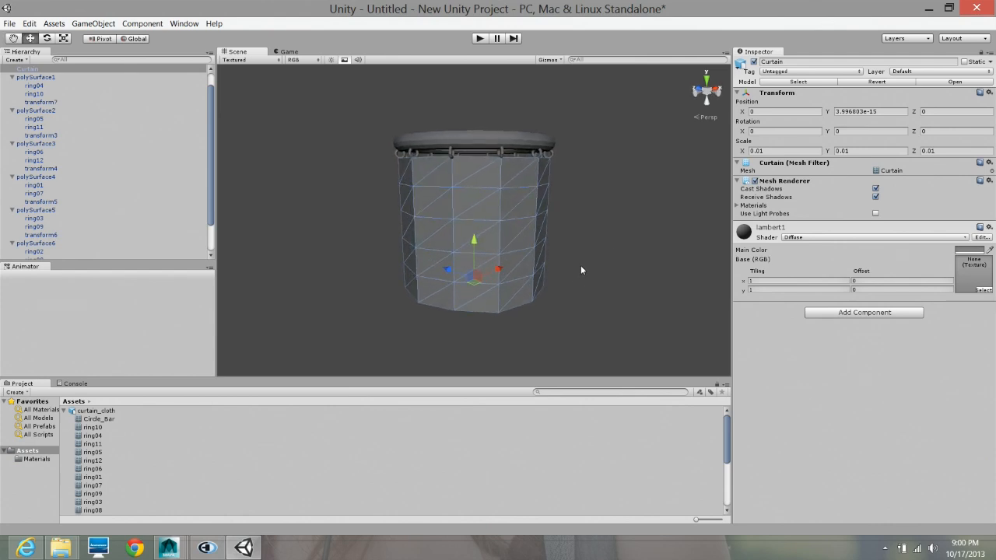
{"action": "left_click", "coordinate": [374, 206]}
{"action": "left_click", "coordinate": [493, 215]}
{"action": "left_click", "coordinate": [506, 219]}
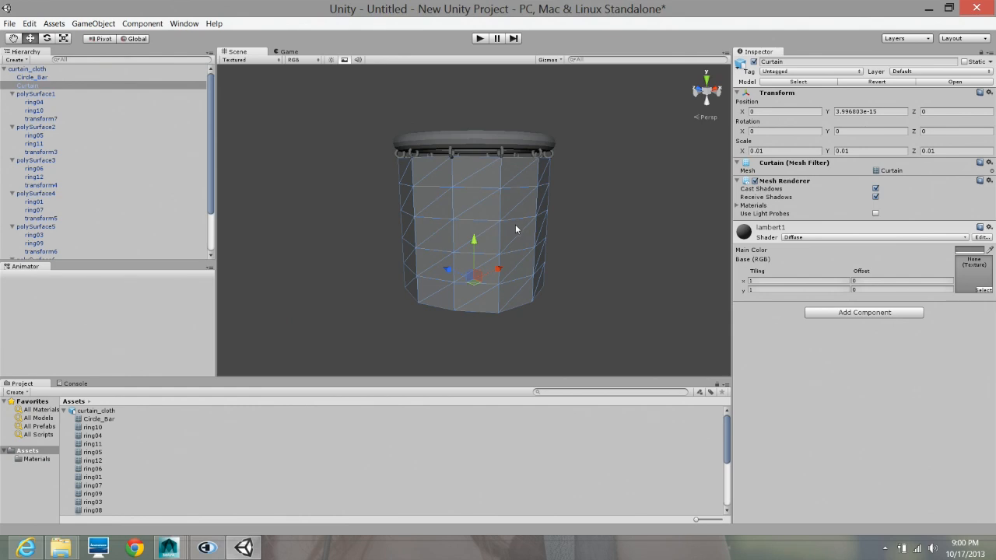
{"action": "left_click_drag", "start_coordinate": [553, 203], "coordinate": [514, 204], "text": "alt"}
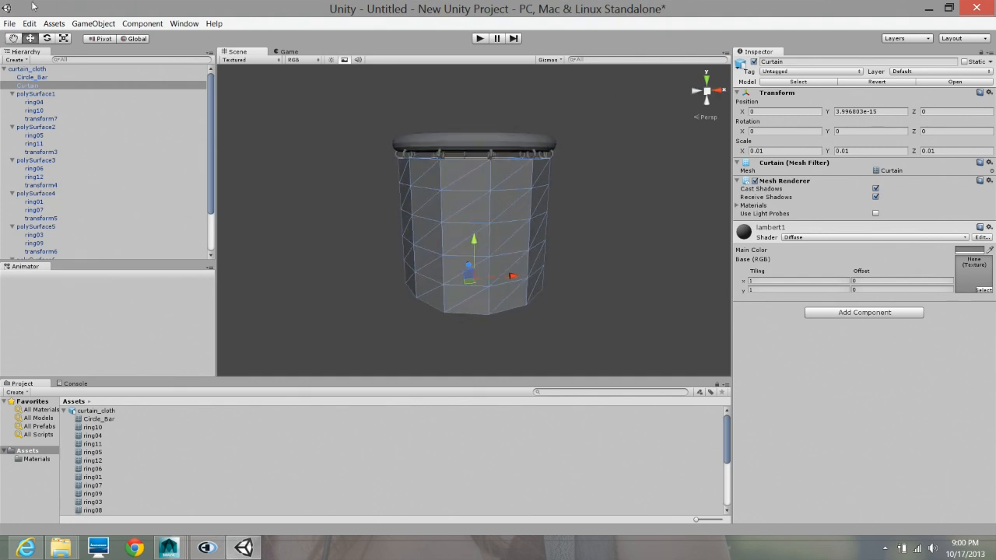
{"action": "left_click", "coordinate": [93, 24]}
{"action": "mouse_move", "coordinate": [233, 56]}
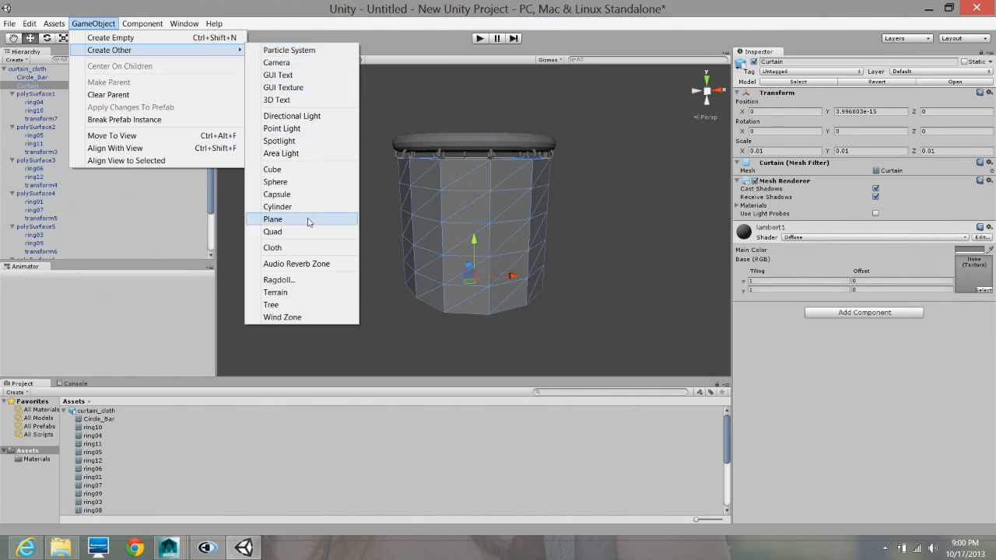
{"action": "left_click", "coordinate": [281, 247]}
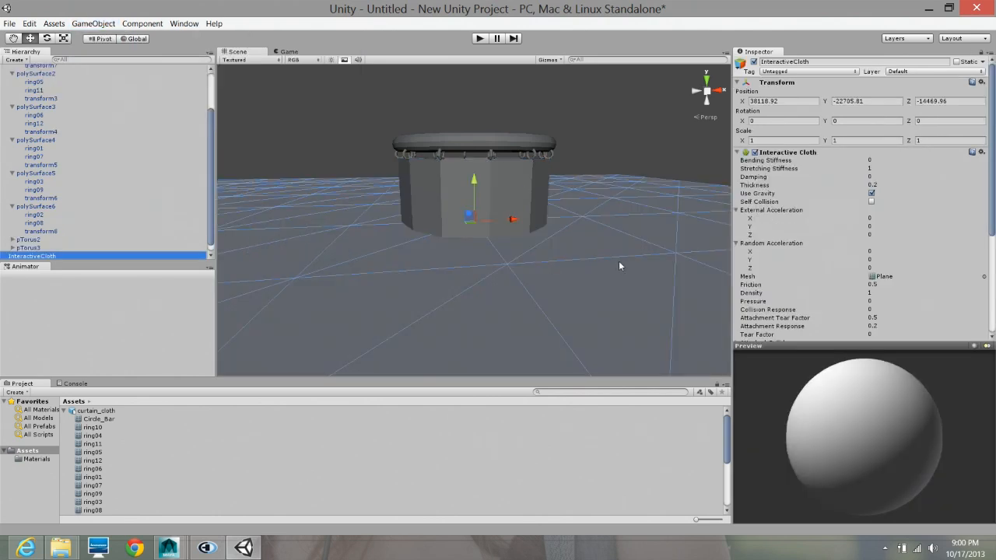
- Examine the new cloth plane from above, from below and edge-on, and where it cuts through the curtain
{"action": "mouse_move", "coordinate": [590, 239]}
{"action": "left_mouse_down", "text": "alt"}
{"action": "mouse_move", "coordinate": [598, 323]}
{"action": "mouse_move", "coordinate": [605, 246]}
{"action": "left_mouse_up", "text": "alt"}
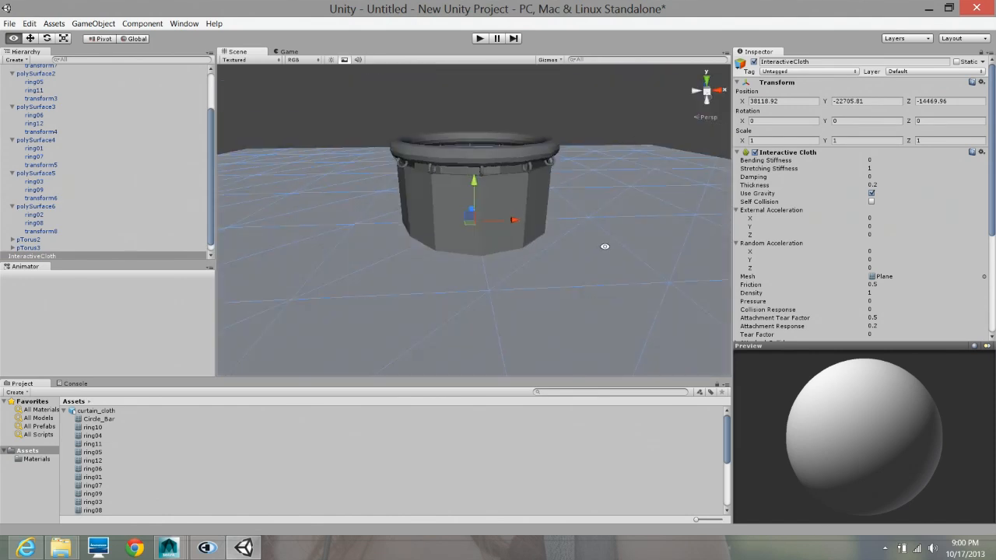
{"action": "right_click_drag", "start_coordinate": [605, 246], "coordinate": [308, 254], "text": "alt"}
{"action": "left_click_drag", "start_coordinate": [432, 227], "coordinate": [430, 249], "text": "alt"}
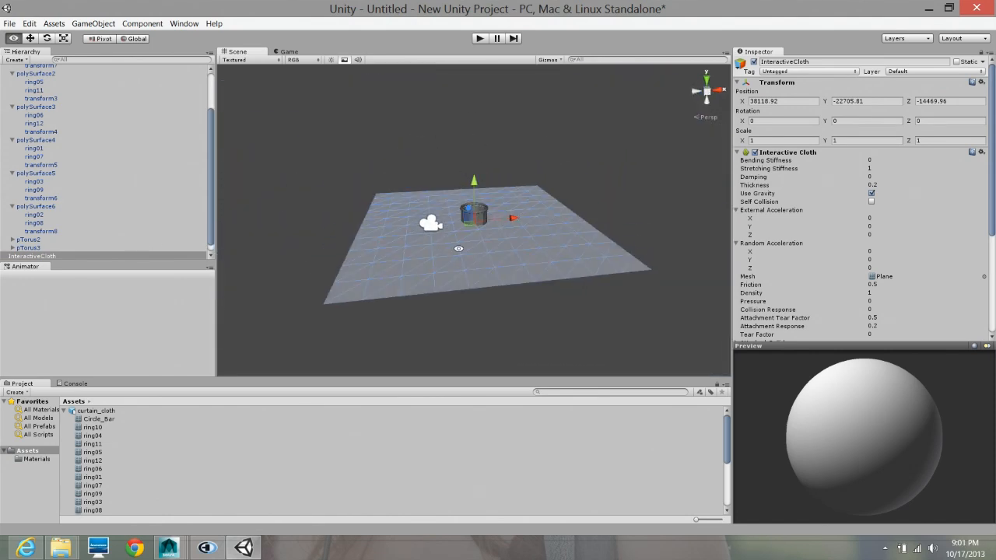
{"action": "right_click_drag", "start_coordinate": [458, 248], "coordinate": [655, 276], "text": "alt"}
{"action": "left_click_drag", "start_coordinate": [544, 275], "coordinate": [512, 135], "text": "alt"}
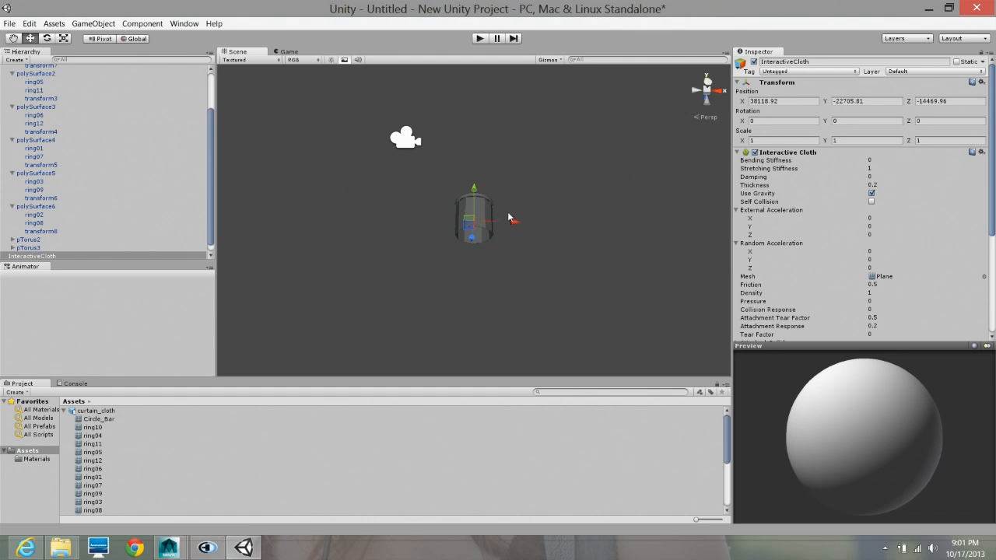
{"action": "left_click_drag", "start_coordinate": [530, 185], "coordinate": [536, 356], "text": "alt"}
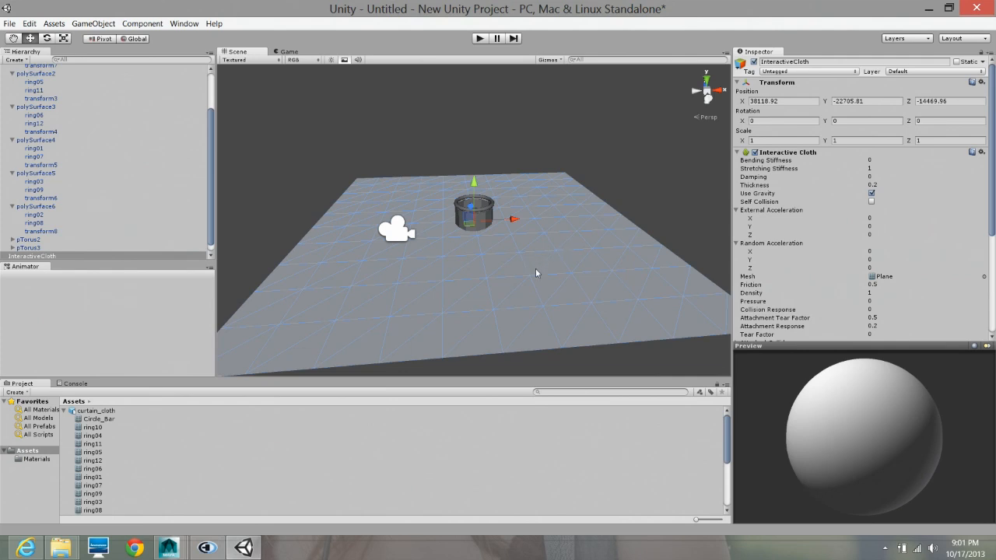
{"action": "left_click_drag", "start_coordinate": [574, 303], "coordinate": [584, 263], "text": "alt"}
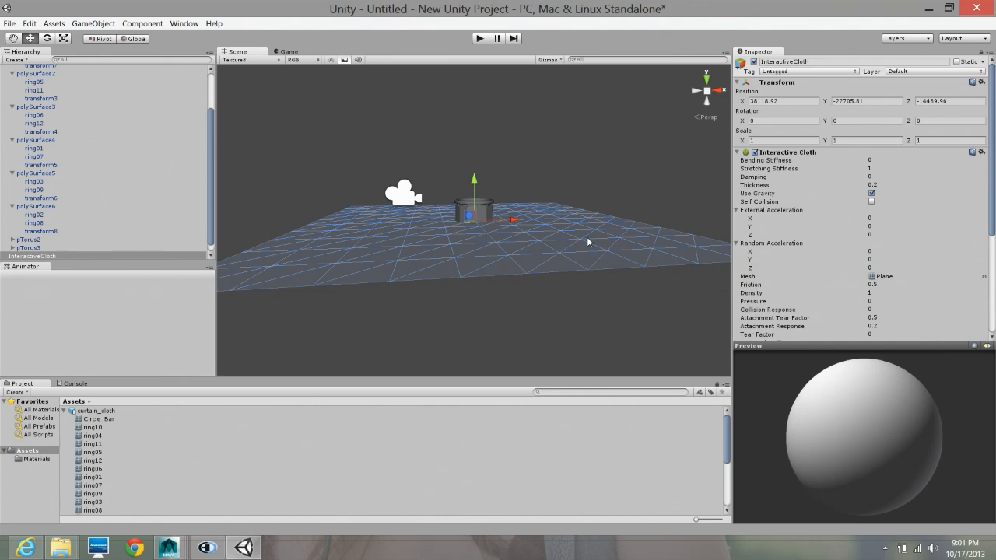
{"action": "left_click_drag", "start_coordinate": [569, 252], "coordinate": [569, 298], "text": "alt"}
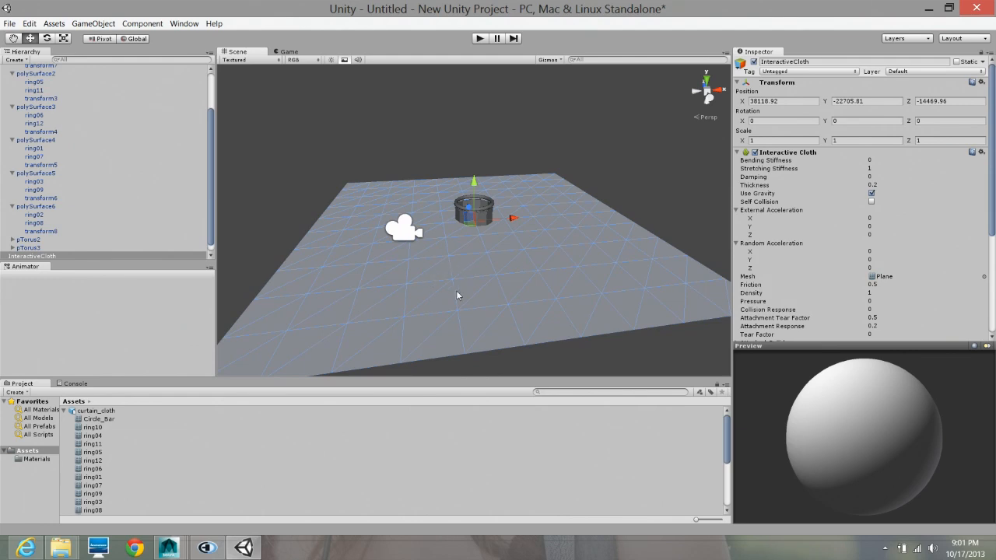
{"action": "right_click_drag", "start_coordinate": [475, 277], "coordinate": [821, 334], "text": "alt"}
{"action": "left_click_drag", "start_coordinate": [575, 235], "coordinate": [522, 259], "text": "alt"}
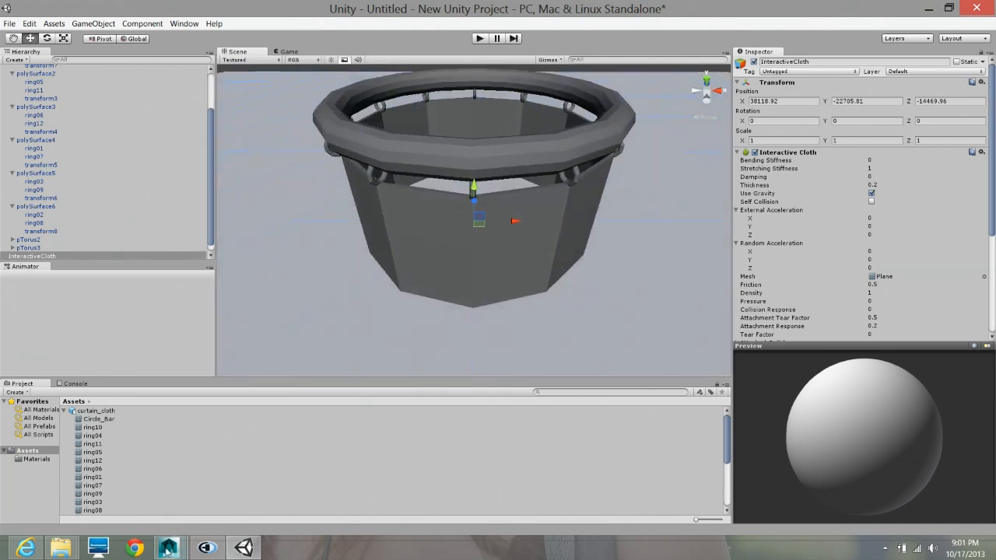
- Switch to Maya, select the Curtain mesh and examine its thickness and inner faces from below
{"action": "mouse_move", "coordinate": [169, 548]}
{"action": "left_click", "coordinate": [822, 490]}
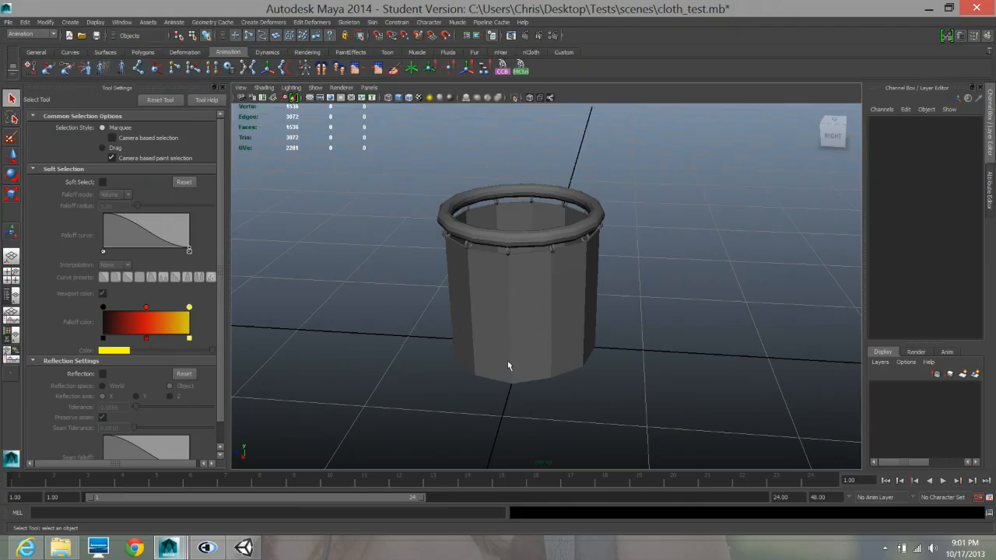
{"action": "left_click_drag", "start_coordinate": [508, 363], "coordinate": [480, 256], "text": "alt"}
{"action": "right_click_drag", "start_coordinate": [481, 256], "coordinate": [597, 282], "text": "alt"}
{"action": "left_click_drag", "start_coordinate": [559, 243], "coordinate": [536, 278], "text": "alt"}
{"action": "left_click", "coordinate": [538, 318]}
{"action": "right_click_drag", "start_coordinate": [535, 278], "coordinate": [629, 278], "text": "alt"}
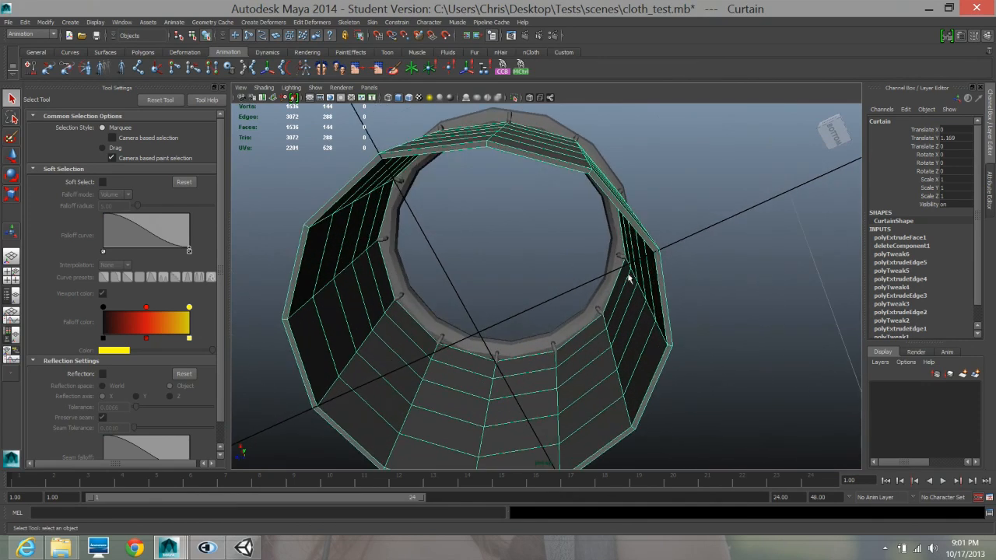
{"action": "left_click_drag", "start_coordinate": [531, 165], "coordinate": [615, 211], "text": "alt"}
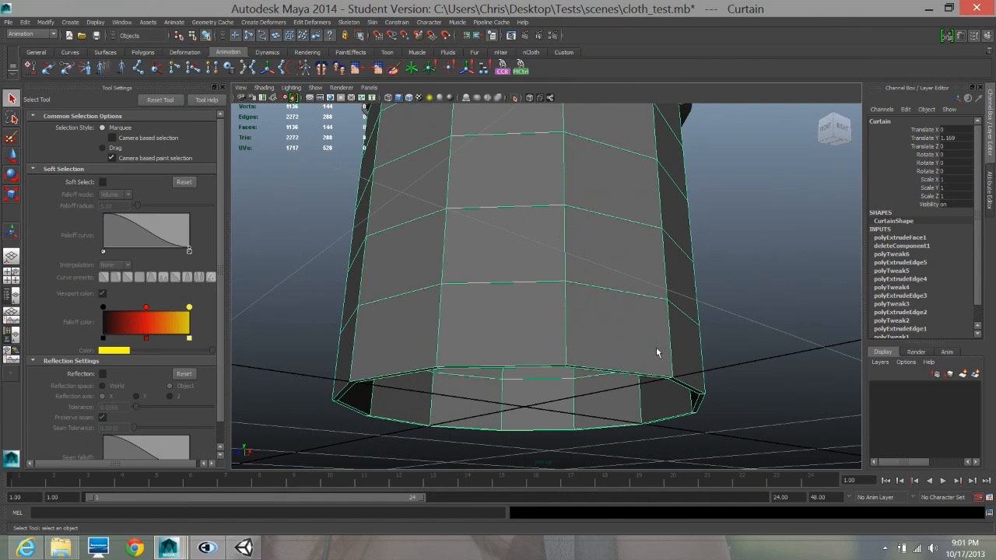
{"action": "left_click_drag", "start_coordinate": [606, 352], "coordinate": [579, 293], "text": "alt"}
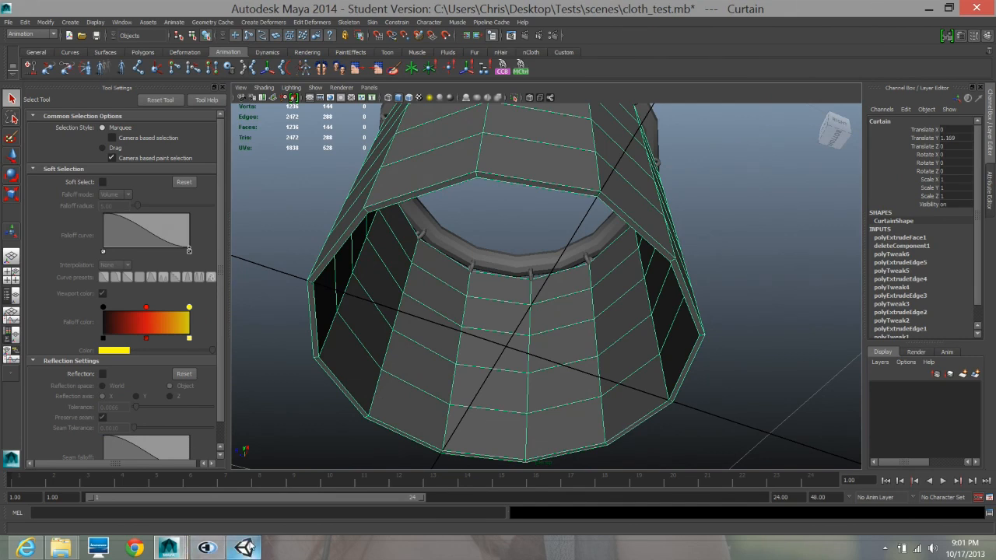
- Switch back to Unity and examine the cloth plane around the curtain model from several angles
{"action": "left_click", "coordinate": [243, 548]}
{"action": "left_click_drag", "start_coordinate": [553, 236], "coordinate": [535, 225], "text": "alt"}
{"action": "left_click_drag", "start_coordinate": [617, 237], "coordinate": [580, 241], "text": "alt"}
{"action": "right_click_drag", "start_coordinate": [580, 242], "coordinate": [608, 288], "text": "alt"}
{"action": "left_click_drag", "start_coordinate": [526, 289], "coordinate": [608, 281], "text": "alt"}
{"action": "right_click_drag", "start_coordinate": [449, 240], "coordinate": [666, 242], "text": "alt"}
{"action": "left_click_drag", "start_coordinate": [531, 259], "coordinate": [597, 229], "text": "alt"}
{"action": "right_click_drag", "start_coordinate": [547, 256], "coordinate": [744, 263], "text": "alt"}
{"action": "left_click_drag", "start_coordinate": [508, 291], "coordinate": [498, 272], "text": "alt"}
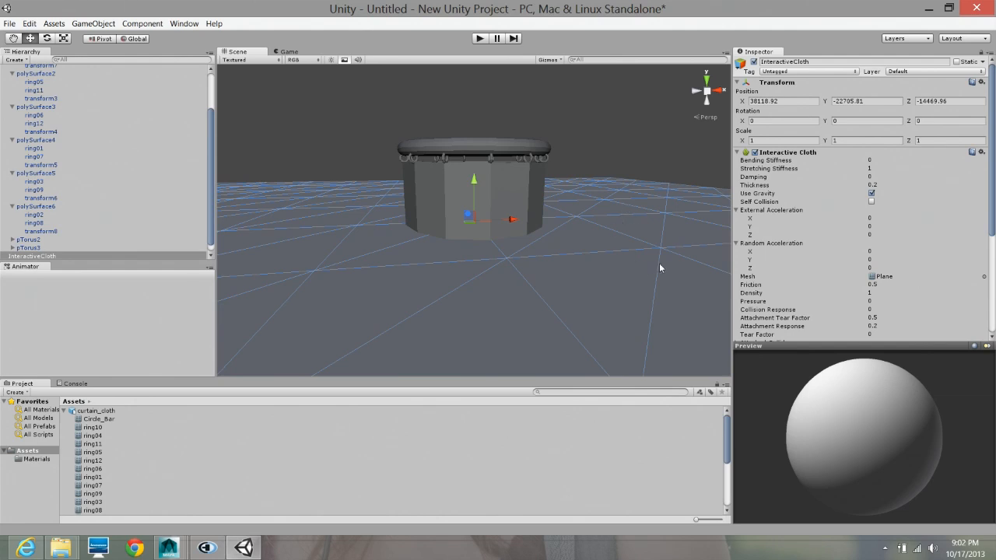
{"action": "right_click_drag", "start_coordinate": [609, 263], "coordinate": [574, 262], "text": "alt"}
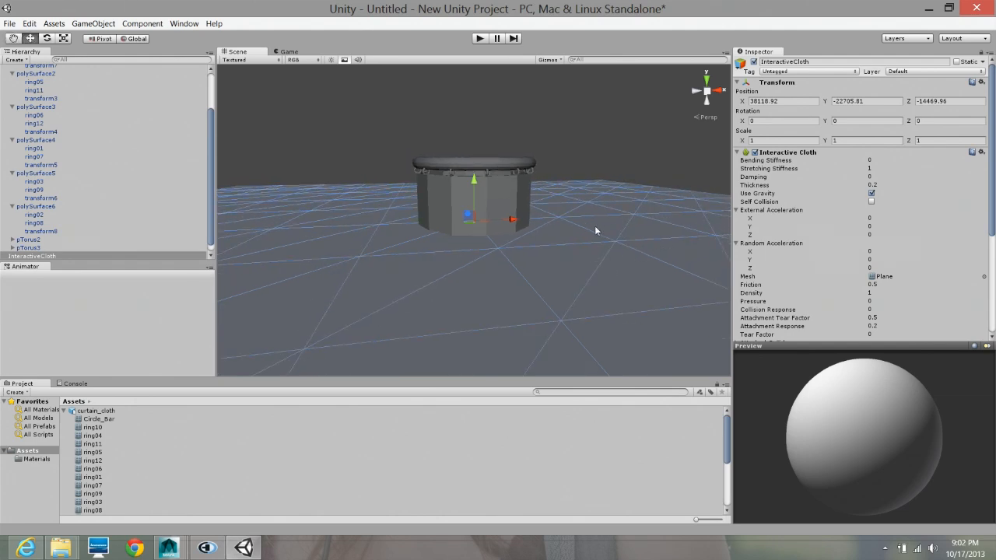
- Replace the Interactive Cloth's plane mesh with the Curtain mesh
{"action": "left_click", "coordinate": [590, 165]}
{"action": "scroll", "coordinate": [461, 250], "scroll_direction": "down", "scroll_amount": 5}
{"action": "scroll", "coordinate": [462, 250], "scroll_direction": "up", "scroll_amount": 2}
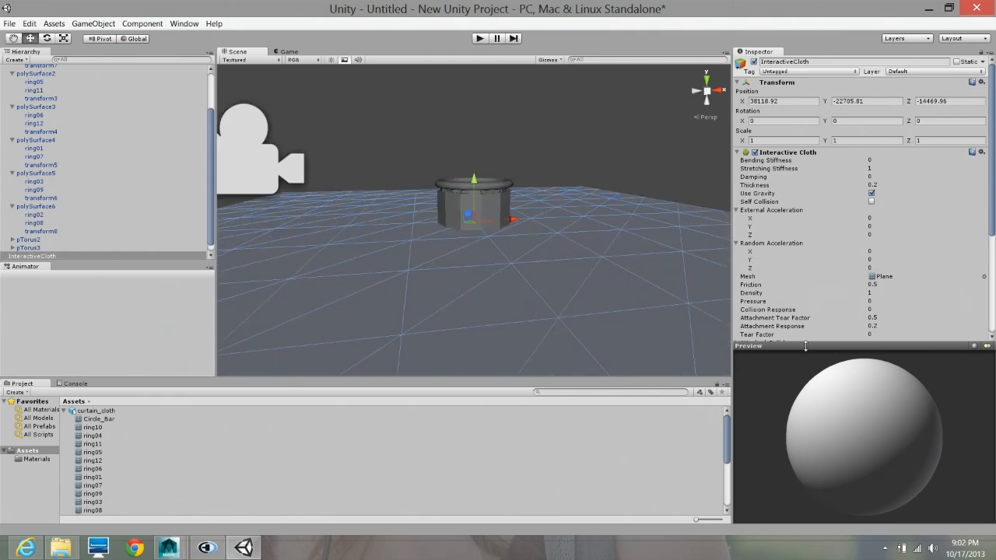
{"action": "left_click_drag", "start_coordinate": [805, 346], "coordinate": [821, 399]}
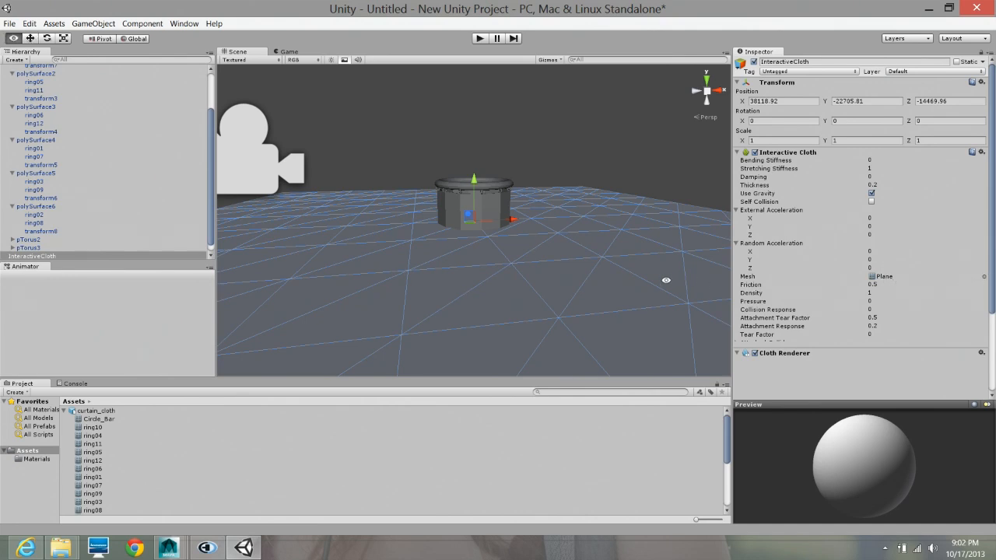
{"action": "left_click_drag", "start_coordinate": [668, 280], "coordinate": [389, 218], "text": "alt"}
{"action": "left_click", "coordinate": [985, 278]}
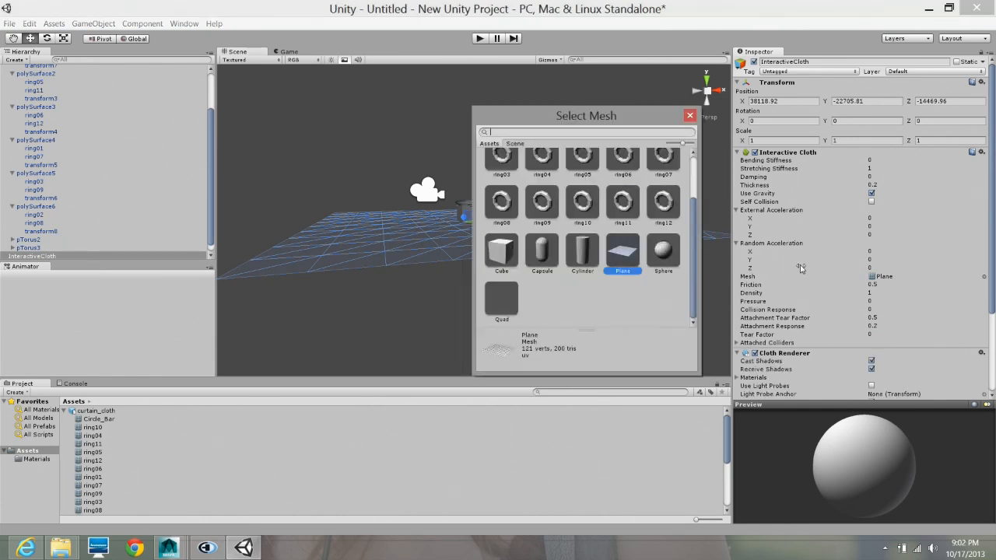
{"action": "scroll", "coordinate": [586, 272], "scroll_direction": "up", "scroll_amount": 2}
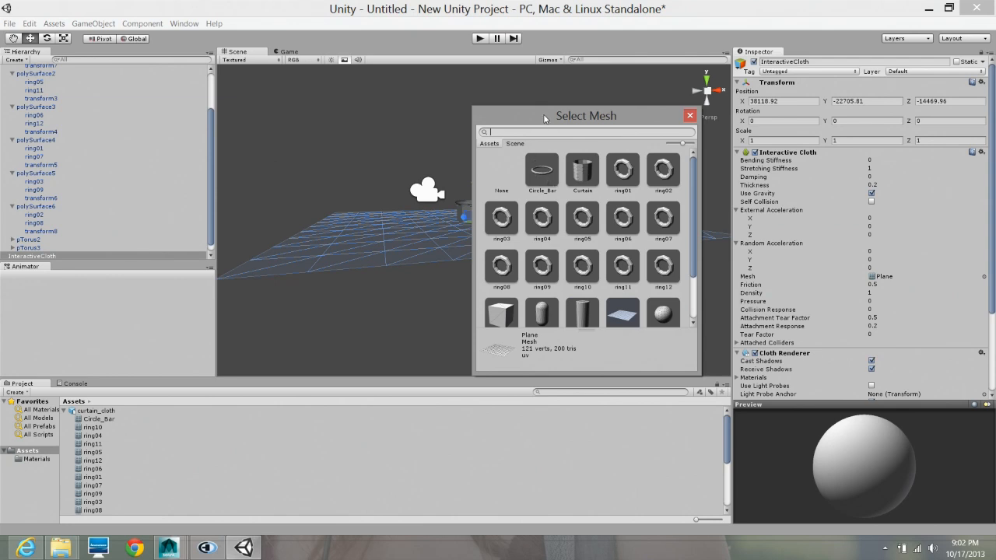
{"action": "left_click_drag", "start_coordinate": [595, 117], "coordinate": [654, 105]}
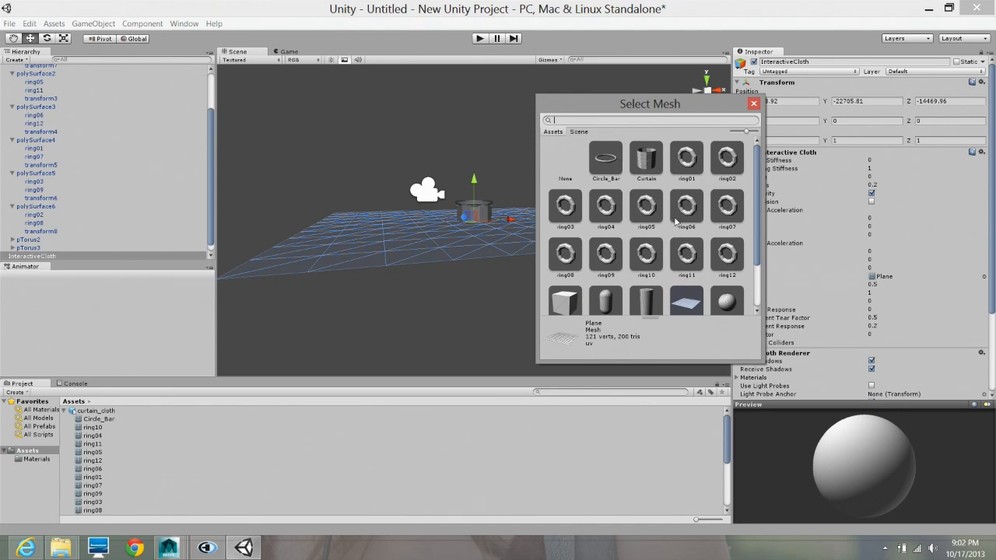
{"action": "scroll", "coordinate": [676, 222], "scroll_direction": "down", "scroll_amount": 3}
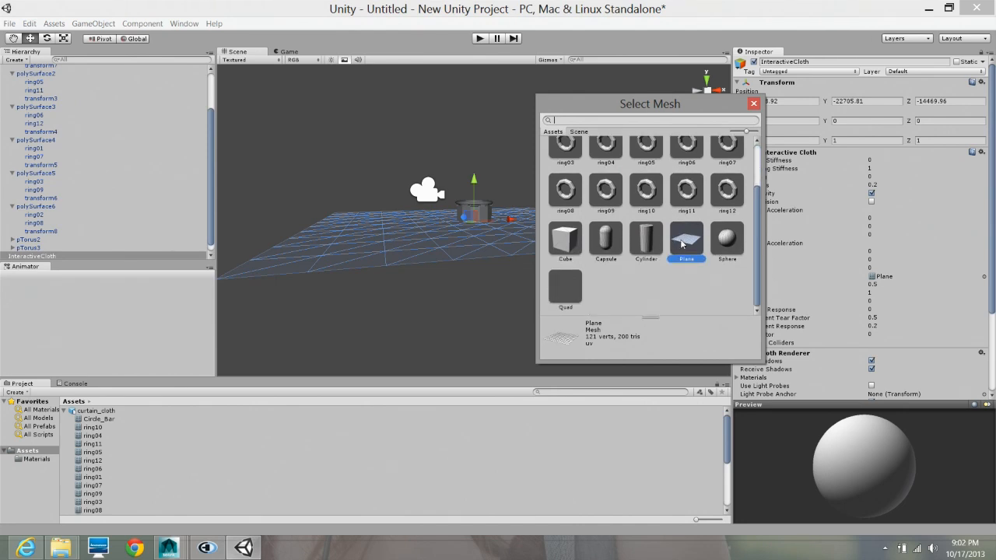
{"action": "scroll", "coordinate": [689, 224], "scroll_direction": "up", "scroll_amount": 3}
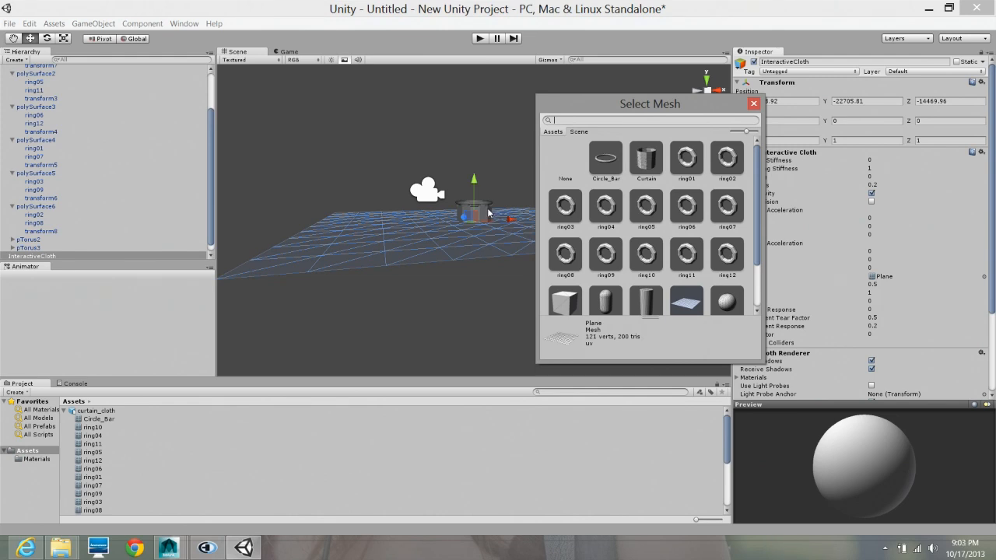
{"action": "left_click", "coordinate": [645, 159]}
- Scale the curtain-shaped cloth down uniformly to about 0.01 on all axes to match the size of the curtain model
{"action": "left_click", "coordinate": [309, 185], "text": "alt"}
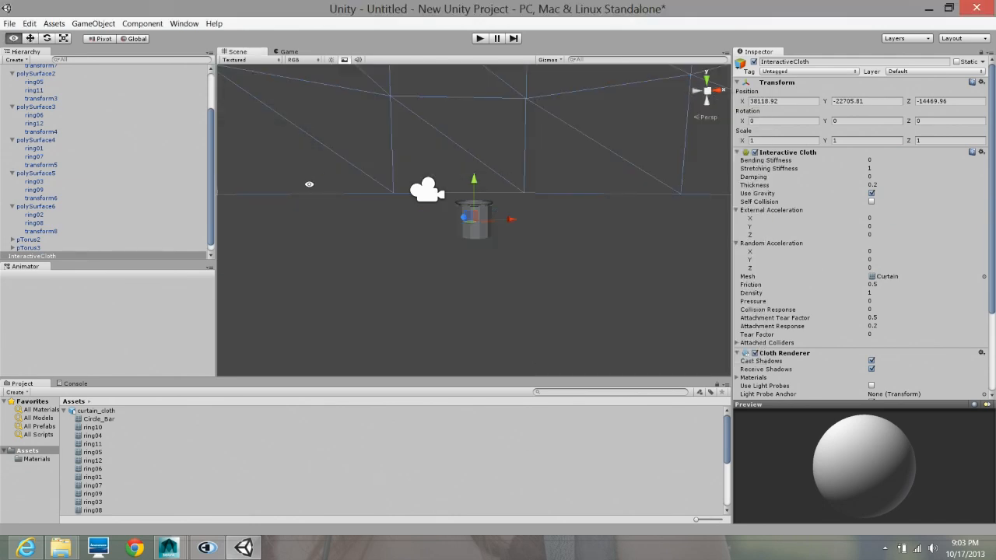
{"action": "right_click_drag", "start_coordinate": [542, 174], "coordinate": [381, 183], "text": "alt"}
{"action": "right_click_drag", "start_coordinate": [583, 188], "coordinate": [343, 179], "text": "alt"}
{"action": "right_click_drag", "start_coordinate": [540, 178], "coordinate": [326, 175], "text": "alt"}
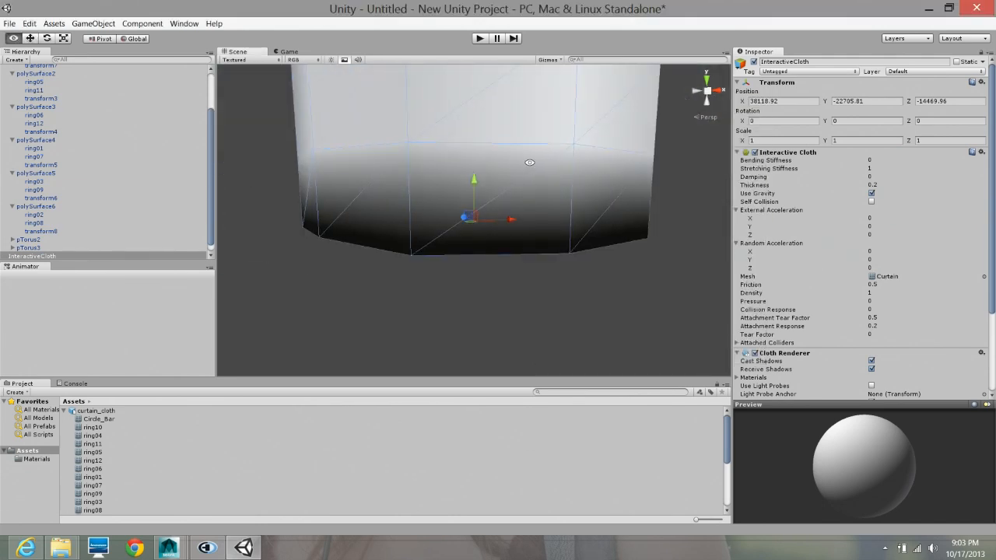
{"action": "right_click_drag", "start_coordinate": [531, 161], "coordinate": [384, 196], "text": "alt"}
{"action": "middle_click_drag", "start_coordinate": [435, 192], "coordinate": [430, 231], "text": "alt"}
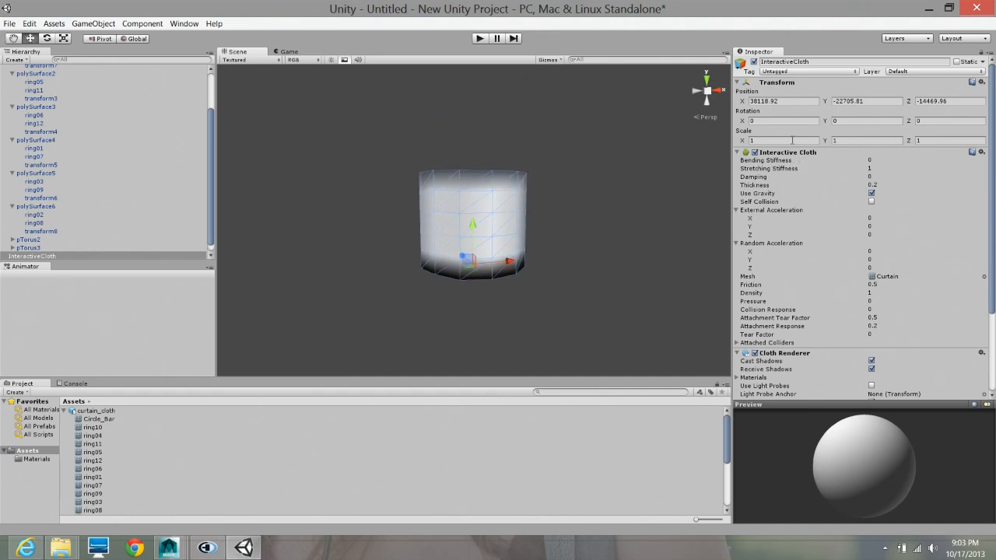
{"action": "right_click_drag", "start_coordinate": [436, 249], "coordinate": [942, 262], "text": "alt"}
{"action": "right_click_drag", "start_coordinate": [543, 287], "coordinate": [430, 306], "text": "alt"}
{"action": "key", "text": "r"}
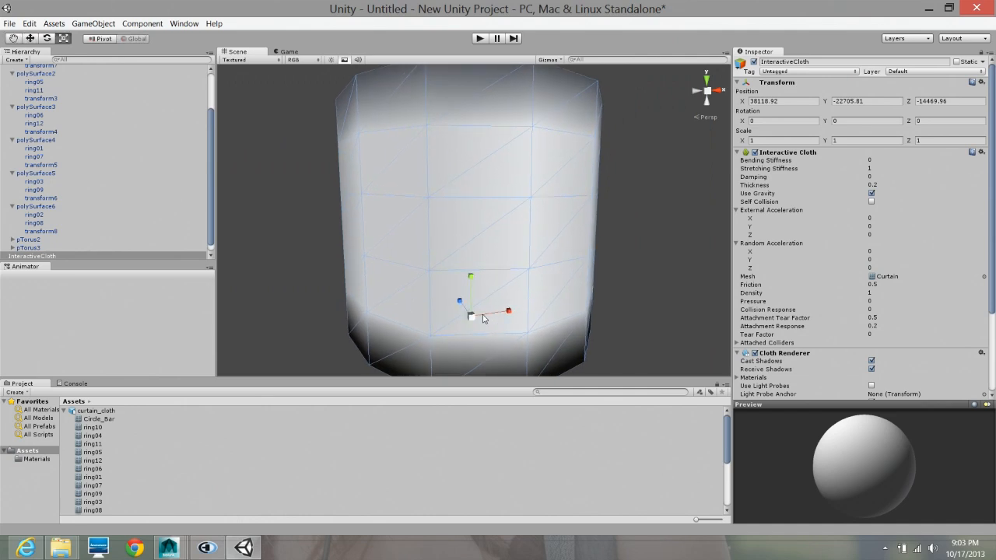
{"action": "left_click_drag", "start_coordinate": [471, 319], "coordinate": [428, 334]}
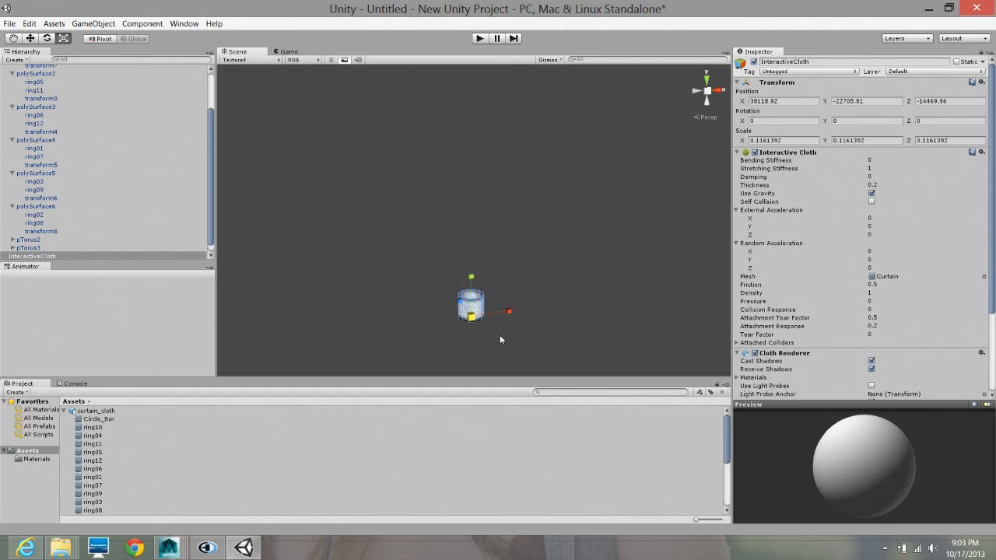
{"action": "scroll", "coordinate": [501, 334], "scroll_direction": "up", "scroll_amount": 8}
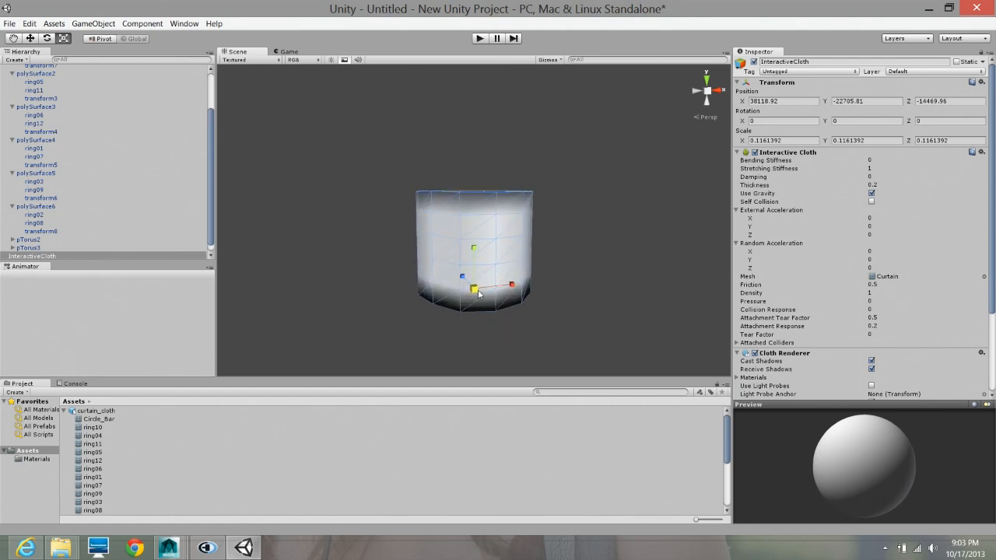
{"action": "mouse_move", "coordinate": [474, 290]}
{"action": "left_mouse_down"}
{"action": "mouse_move", "coordinate": [434, 305]}
{"action": "mouse_move", "coordinate": [568, 296]}
{"action": "mouse_move", "coordinate": [524, 302]}
{"action": "left_mouse_up"}
{"action": "key", "text": "f"}
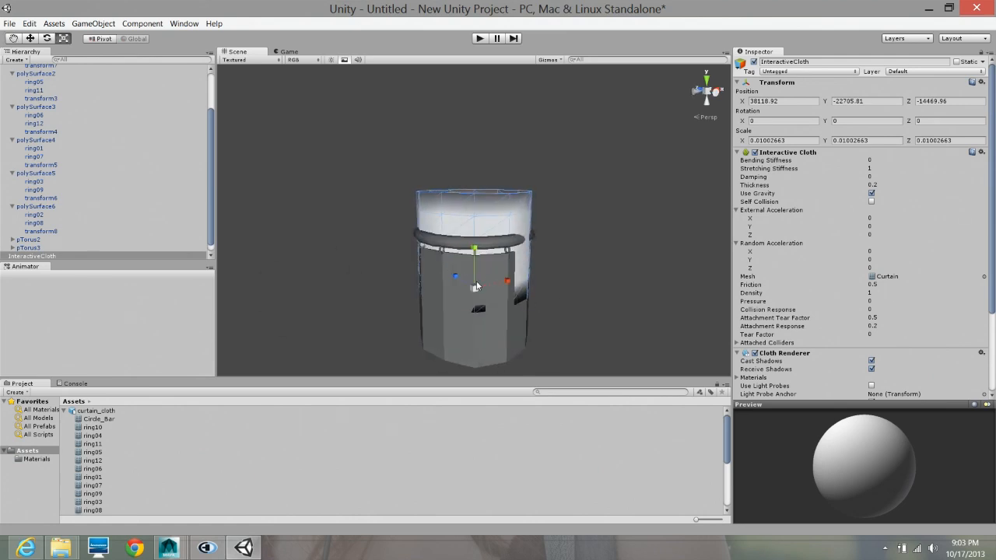
- Lower the cloth to a Y position of -22706.35 so it coincides with the original curtain beneath the rings
{"action": "key", "text": "w"}
{"action": "left_click_drag", "start_coordinate": [473, 251], "coordinate": [479, 298]}
{"action": "right_click_drag", "start_coordinate": [484, 299], "coordinate": [712, 320], "text": "alt"}
{"action": "middle_click_drag", "start_coordinate": [495, 280], "coordinate": [658, 262], "text": "alt"}
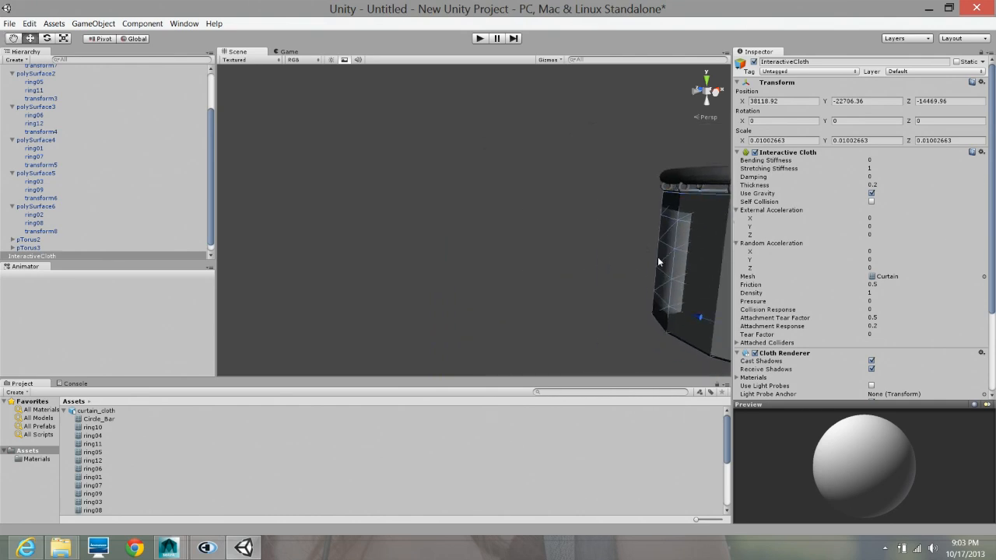
{"action": "key", "text": "f"}
{"action": "scroll", "coordinate": [503, 285], "scroll_direction": "up", "scroll_amount": 3}
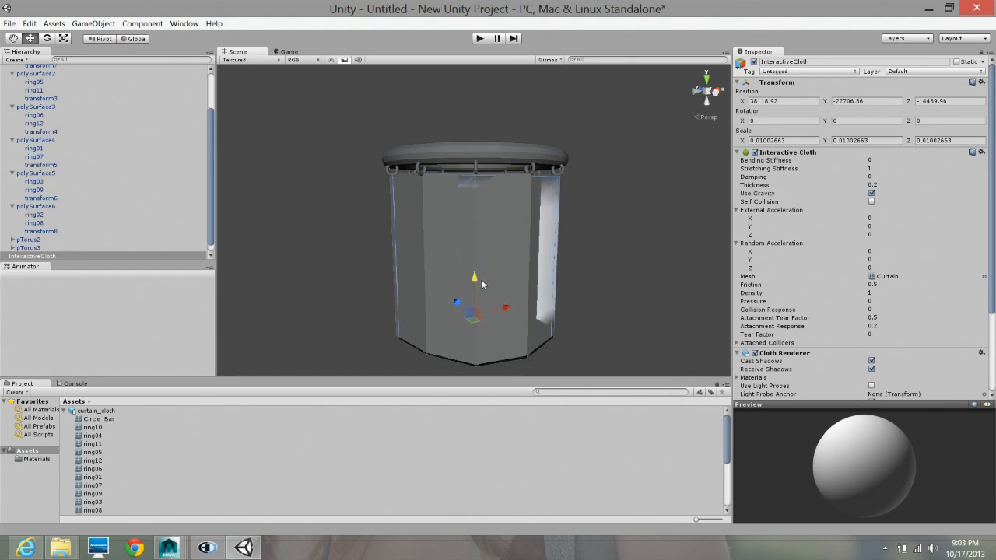
{"action": "key", "text": "alt"}
{"action": "left_click_drag", "start_coordinate": [522, 248], "coordinate": [559, 231], "text": "alt"}
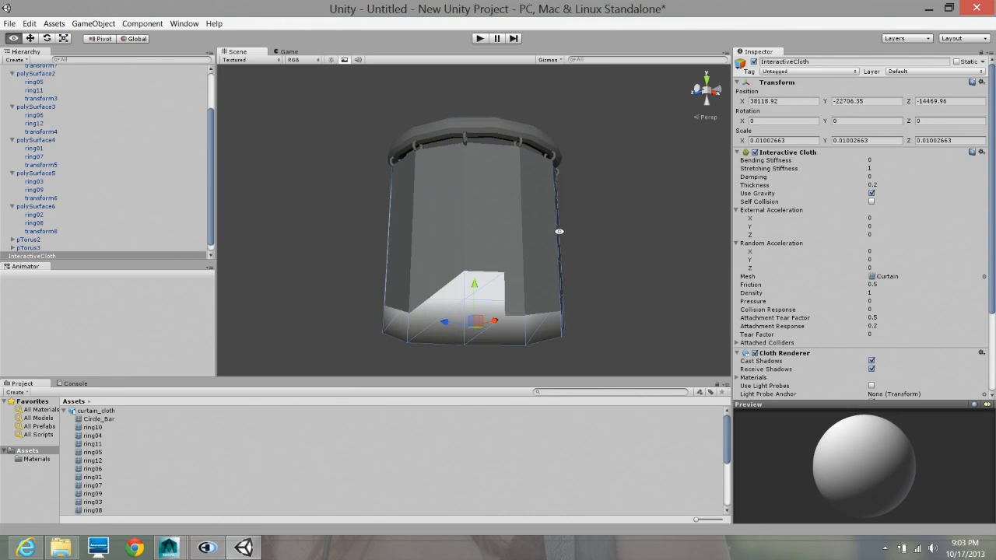
- Delete the original Curtain object from the curtain_cloth model, accepting the loss of the prefab connection, and select the InteractiveCloth
{"action": "left_click", "coordinate": [510, 261]}
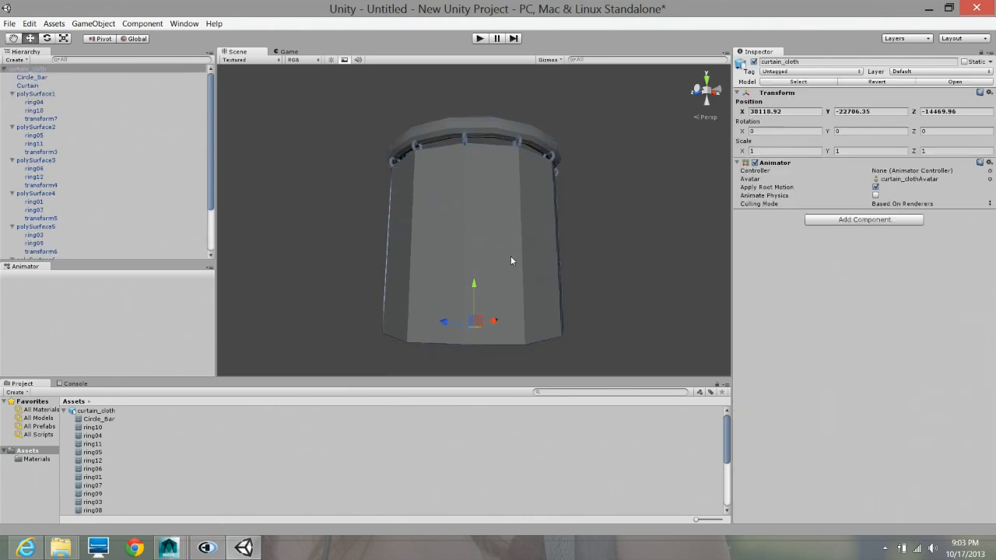
{"action": "left_click", "coordinate": [517, 257]}
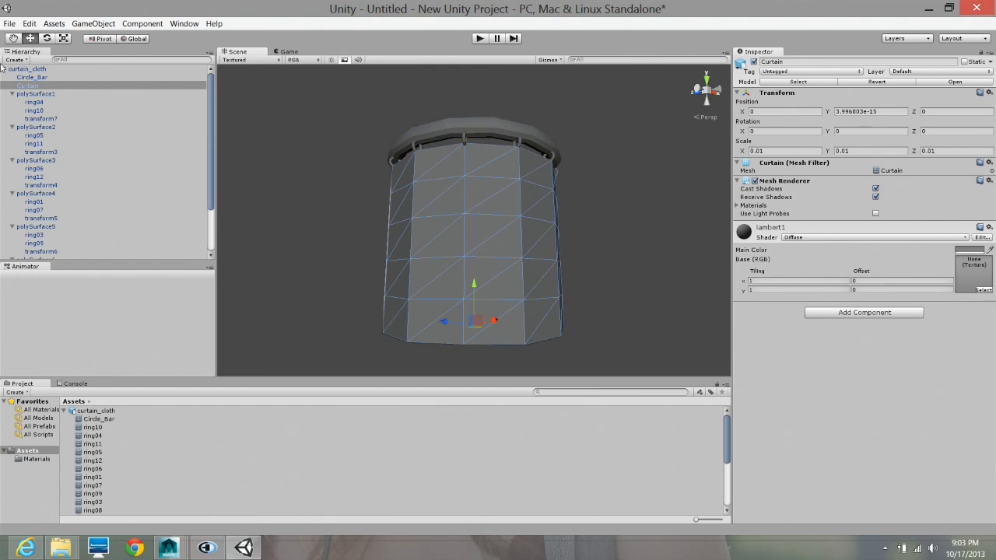
{"action": "key", "text": "Delete"}
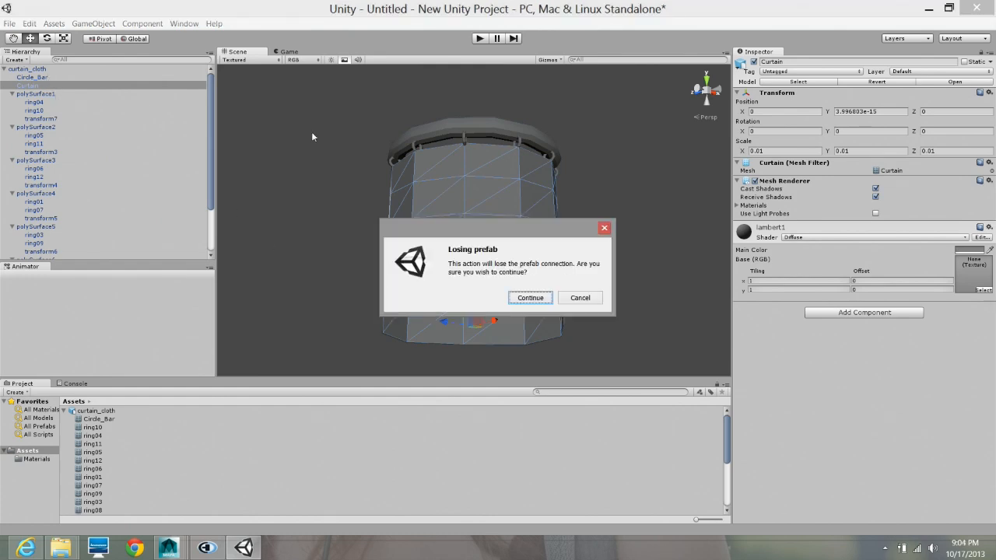
{"action": "left_click", "coordinate": [528, 300]}
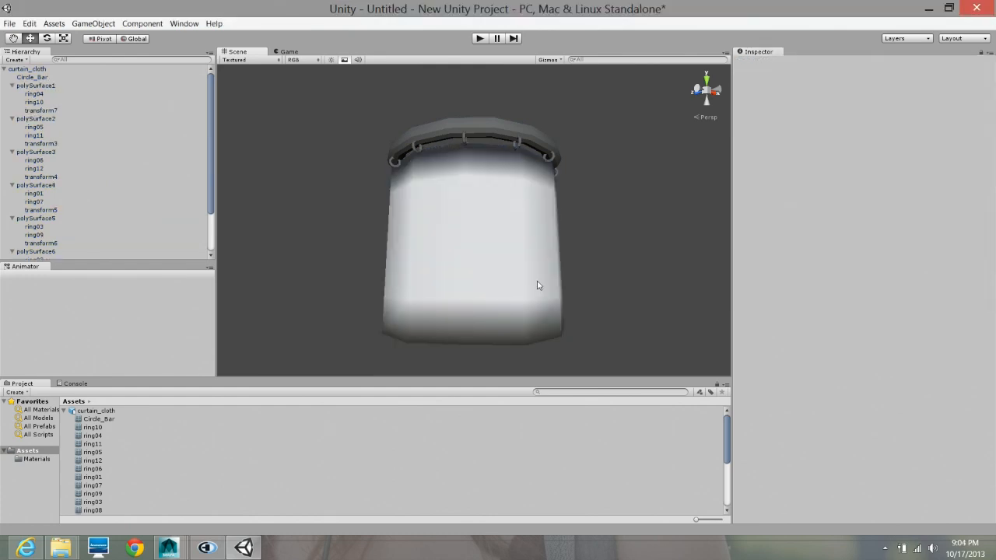
{"action": "left_click_drag", "start_coordinate": [570, 278], "coordinate": [548, 304], "text": "alt"}
{"action": "left_click", "coordinate": [540, 293]}
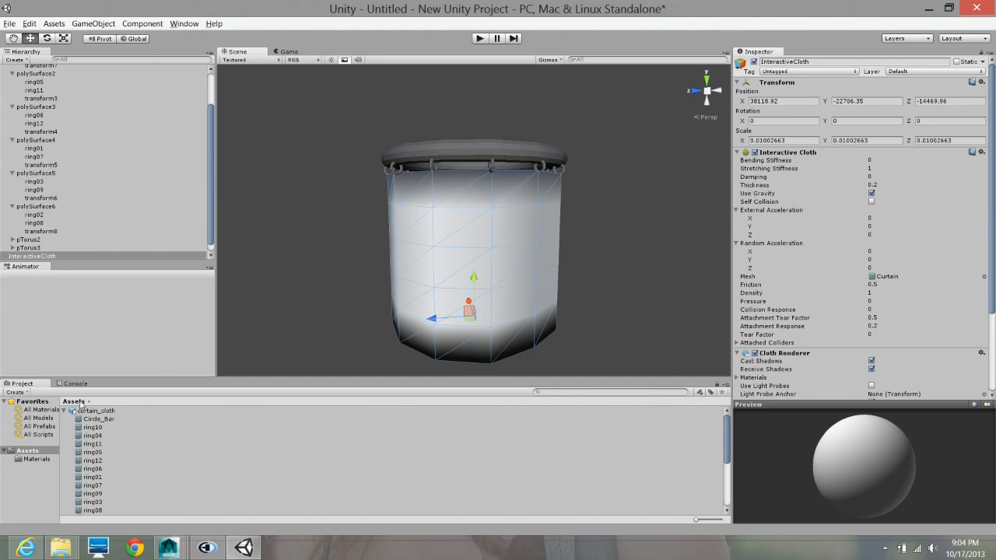
- Create a new material named "cloth" in the project's Assets folder
{"action": "left_click", "coordinate": [64, 411]}
{"action": "right_click", "coordinate": [92, 432]}
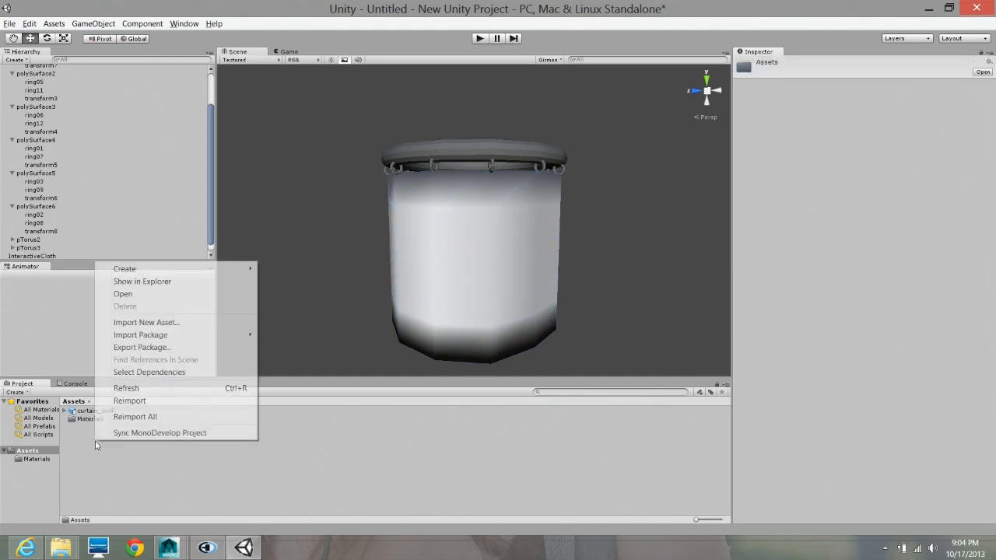
{"action": "mouse_move", "coordinate": [179, 274]}
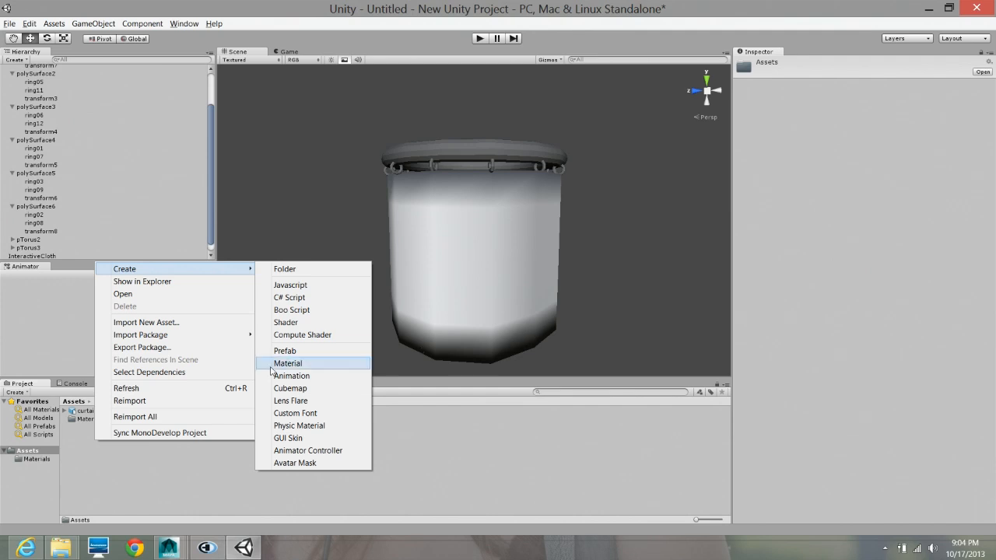
{"action": "left_click", "coordinate": [331, 363]}
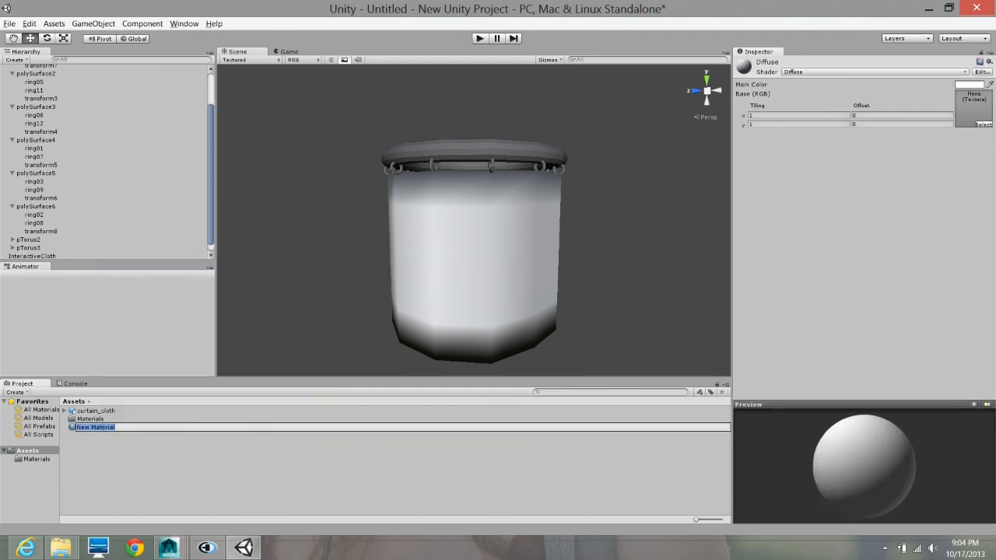
{"action": "type", "text": "cloth"}
{"action": "key", "text": "Return"}
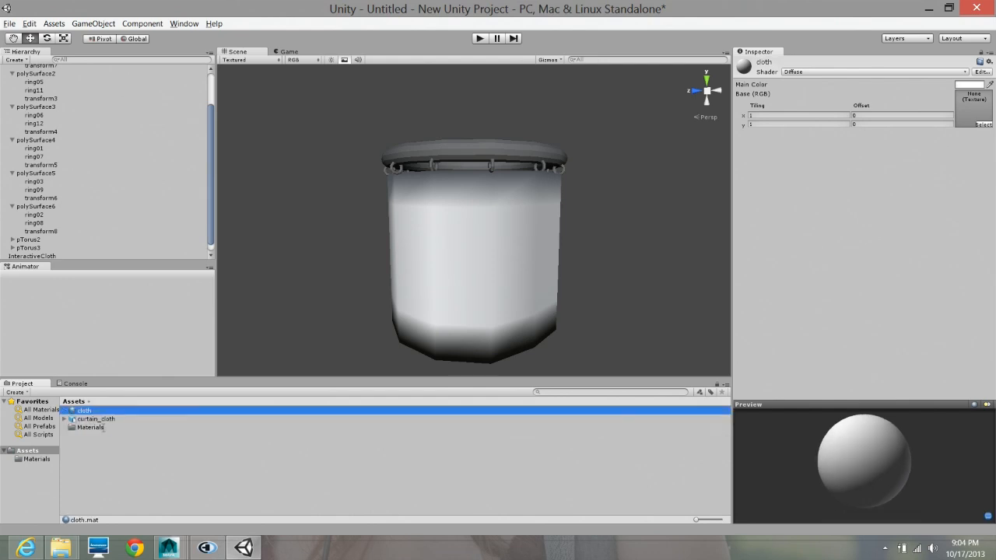
- Set the cloth material's main color to pure red (R 255, G 0, B 0) and apply it to the InteractiveCloth in the scene
{"action": "left_click", "coordinate": [972, 85]}
{"action": "left_click_drag", "start_coordinate": [70, 80], "coordinate": [102, 32]}
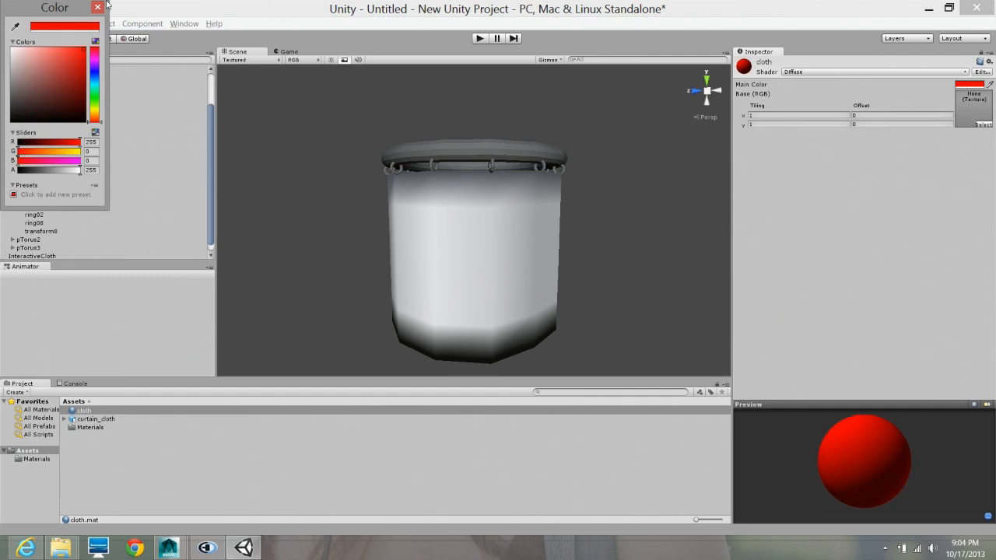
{"action": "left_click", "coordinate": [96, 8]}
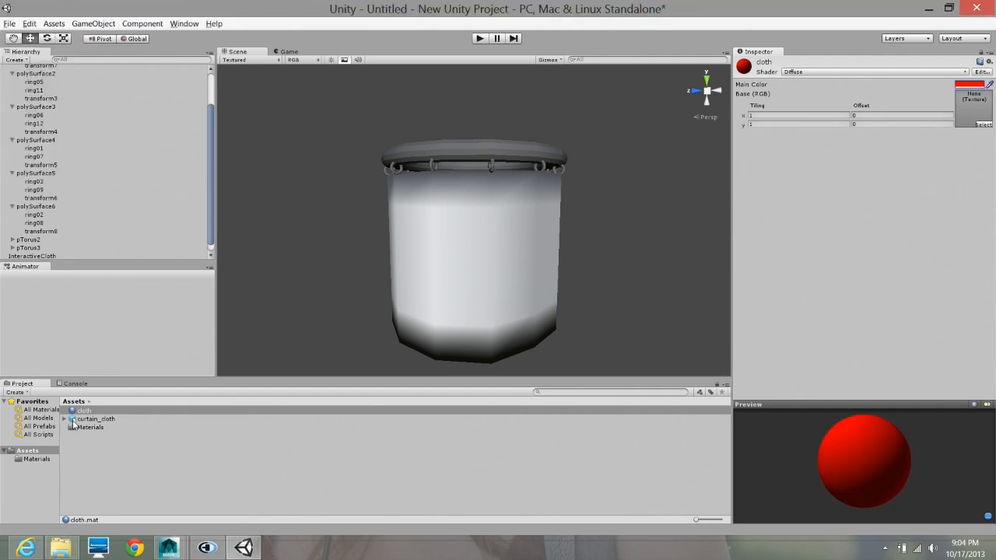
{"action": "left_click_drag", "start_coordinate": [73, 428], "coordinate": [425, 340]}
- Select the red cloth and examine its inside, outside and fit against the rings from above, from below and close up
{"action": "right_click_drag", "start_coordinate": [466, 267], "coordinate": [762, 281], "text": "alt"}
{"action": "left_click_drag", "start_coordinate": [522, 285], "coordinate": [560, 234], "text": "alt"}
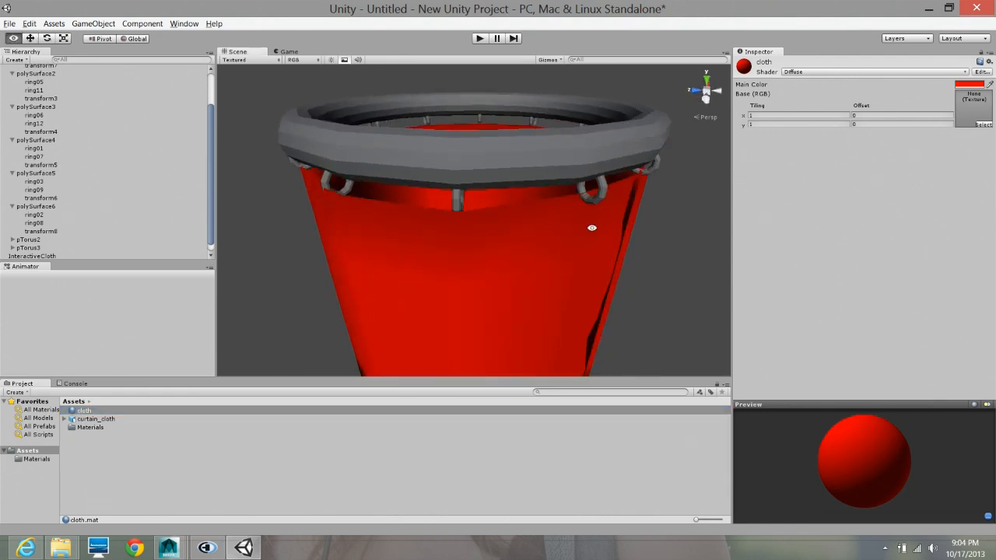
{"action": "right_click_drag", "start_coordinate": [592, 225], "coordinate": [518, 272], "text": "alt"}
{"action": "left_click_drag", "start_coordinate": [519, 271], "coordinate": [436, 142], "text": "alt"}
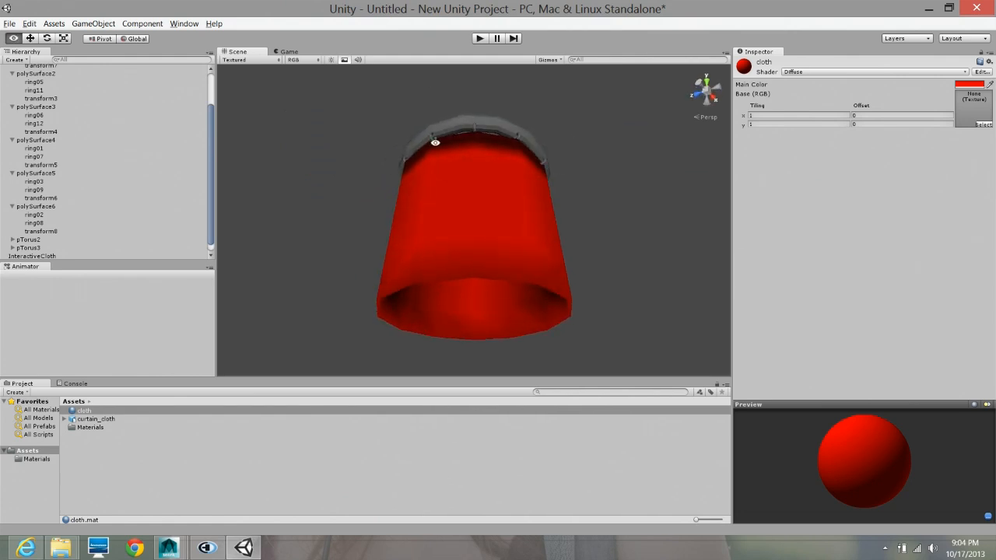
{"action": "left_click", "coordinate": [519, 256]}
{"action": "left_click_drag", "start_coordinate": [518, 256], "coordinate": [469, 347], "text": "alt"}
{"action": "middle_click_drag", "start_coordinate": [469, 348], "coordinate": [466, 316], "text": "alt"}
{"action": "left_click_drag", "start_coordinate": [466, 316], "coordinate": [437, 359], "text": "alt"}
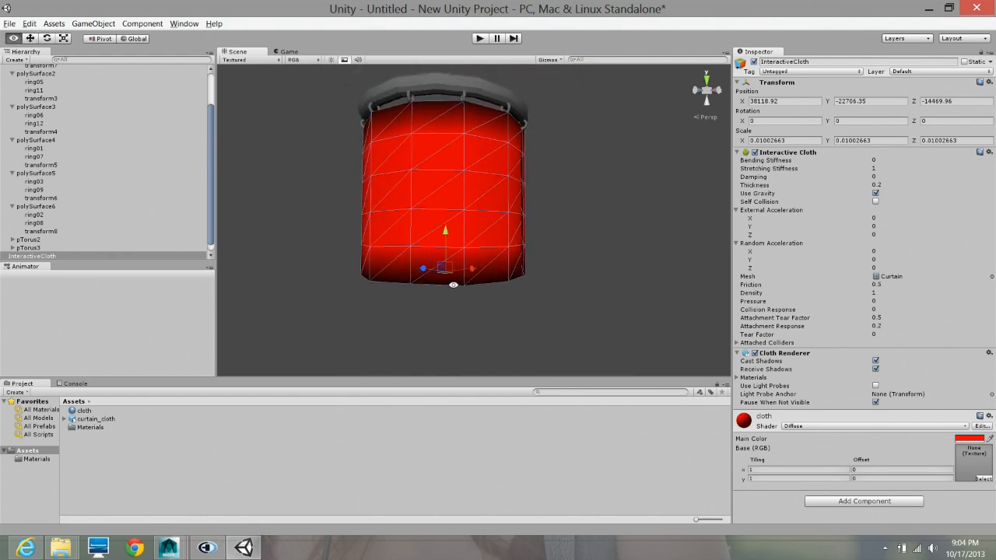
{"action": "left_click_drag", "start_coordinate": [452, 284], "coordinate": [477, 324], "text": "alt"}
{"action": "middle_click_drag", "start_coordinate": [477, 325], "coordinate": [534, 277], "text": "alt"}
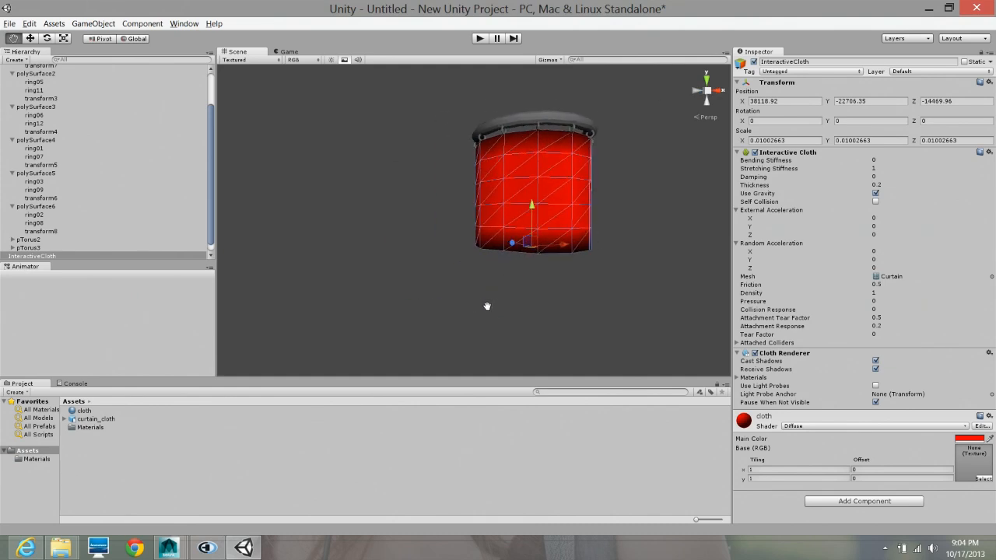
{"action": "key", "text": "f"}
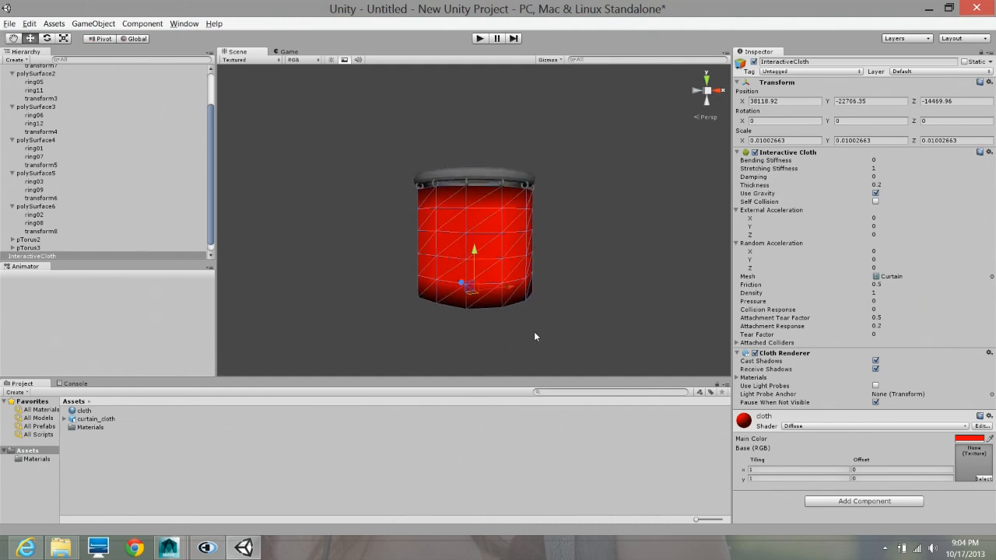
{"action": "left_click_drag", "start_coordinate": [538, 327], "coordinate": [390, 334], "text": "alt"}
{"action": "right_click_drag", "start_coordinate": [389, 333], "coordinate": [599, 359], "text": "alt"}
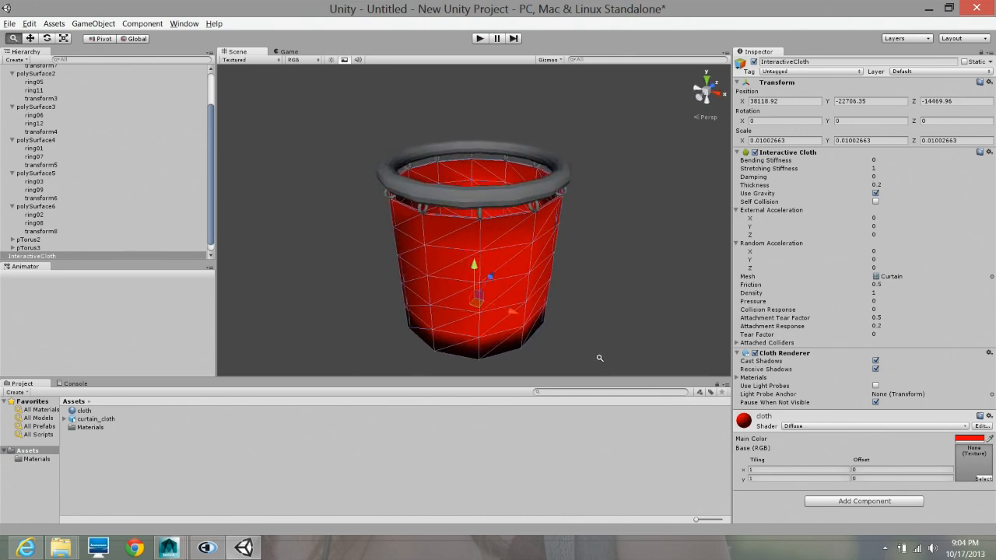
{"action": "left_click_drag", "start_coordinate": [600, 358], "coordinate": [420, 226], "text": "alt"}
{"action": "right_click_drag", "start_coordinate": [447, 196], "coordinate": [646, 214], "text": "alt"}
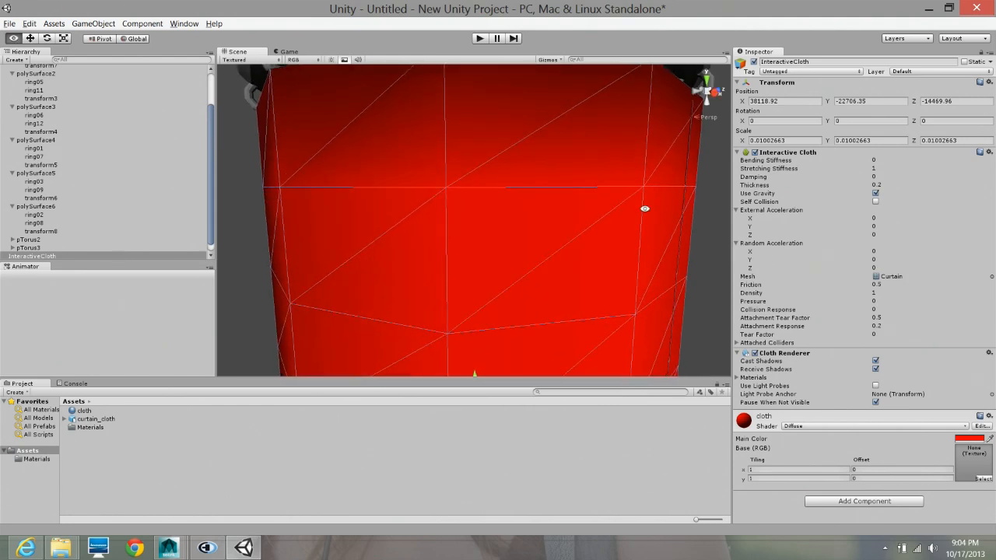
- Inspect how the rings meet the cloth's upper edge from several angles and frame the whole cloth
{"action": "left_click_drag", "start_coordinate": [567, 182], "coordinate": [444, 267], "text": "alt"}
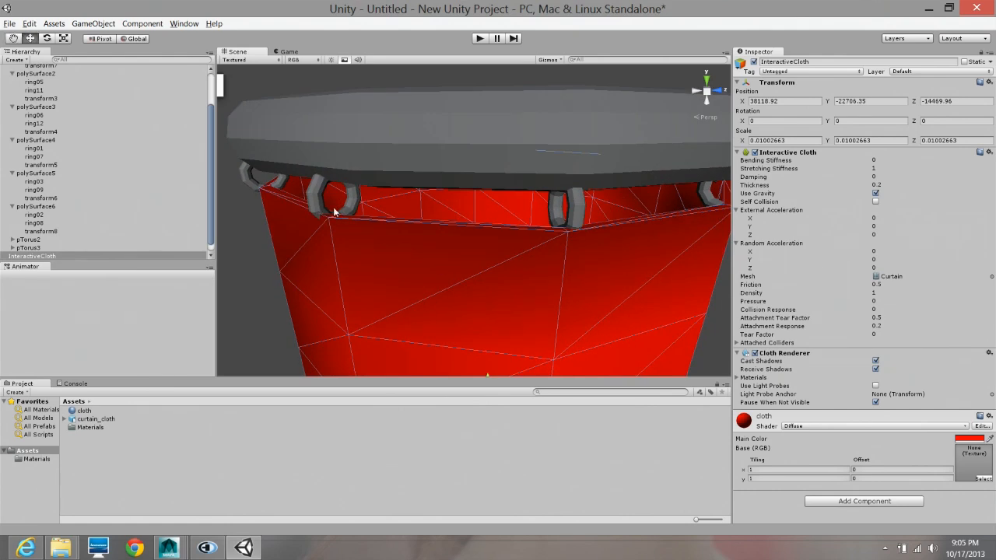
{"action": "left_click_drag", "start_coordinate": [334, 212], "coordinate": [650, 178], "text": "alt"}
{"action": "left_click_drag", "start_coordinate": [402, 206], "coordinate": [509, 204], "text": "alt"}
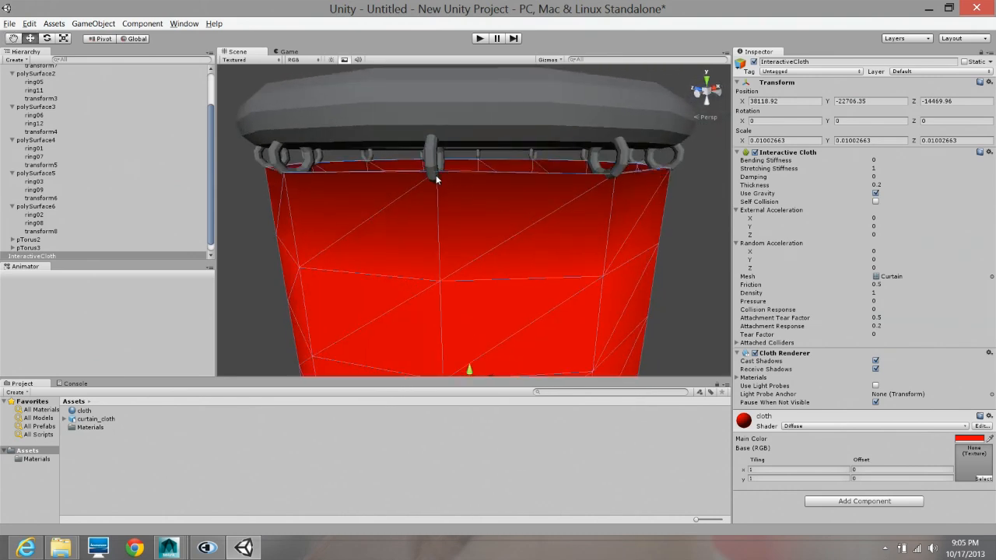
{"action": "left_click_drag", "start_coordinate": [436, 177], "coordinate": [641, 185], "text": "alt"}
{"action": "left_click_drag", "start_coordinate": [516, 210], "coordinate": [481, 247], "text": "alt"}
{"action": "key", "text": "f"}
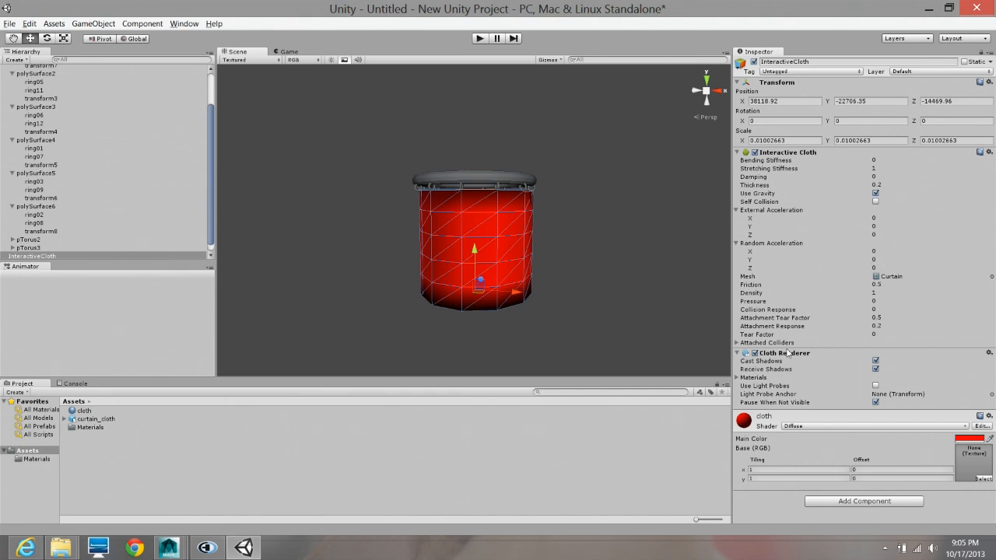
- Set the number of attached colliders on the Interactive Cloth to 12, one for each ring
{"action": "left_click", "coordinate": [737, 343]}
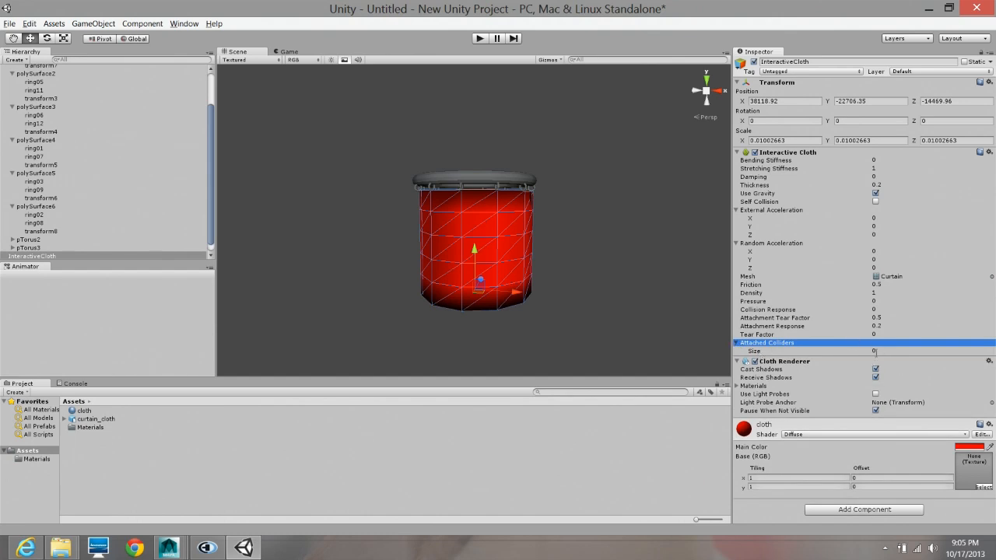
{"action": "left_click", "coordinate": [924, 351]}
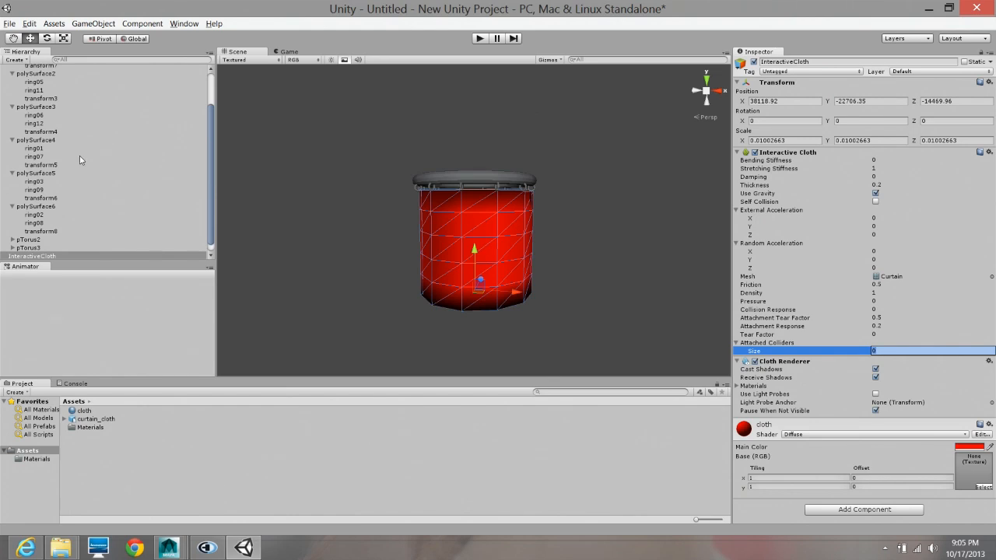
{"action": "scroll", "coordinate": [81, 162], "scroll_direction": "up", "scroll_amount": 2}
{"action": "scroll", "coordinate": [50, 109], "scroll_direction": "down", "scroll_amount": 2}
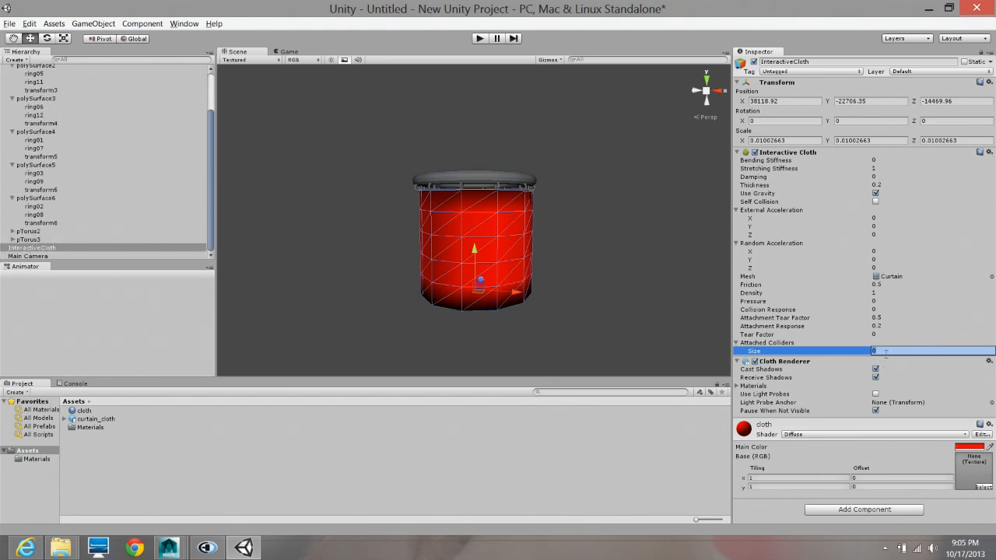
{"action": "key", "text": "Return"}
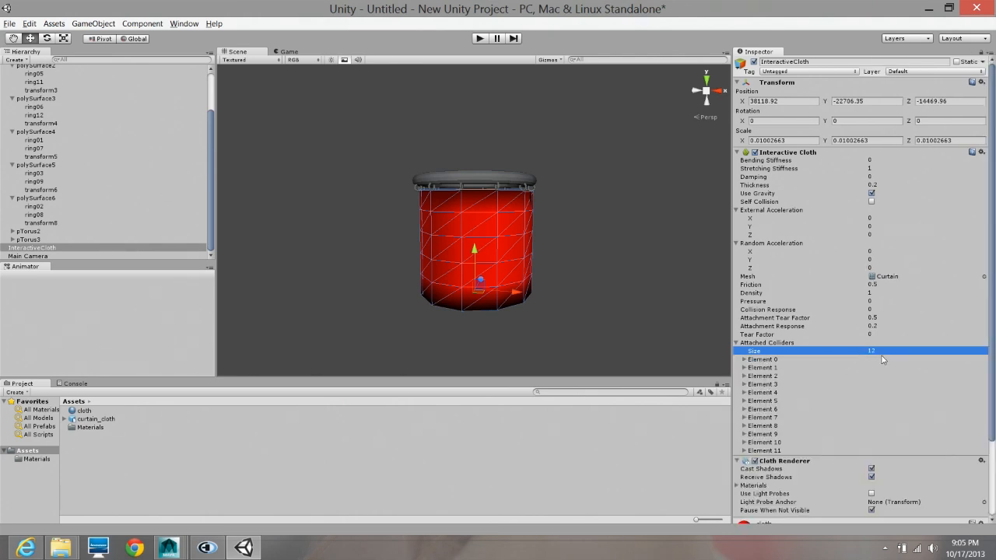
- Assign ring01 as the collider for Element 0 of the cloth's attached colliders
{"action": "left_click", "coordinate": [745, 361]}
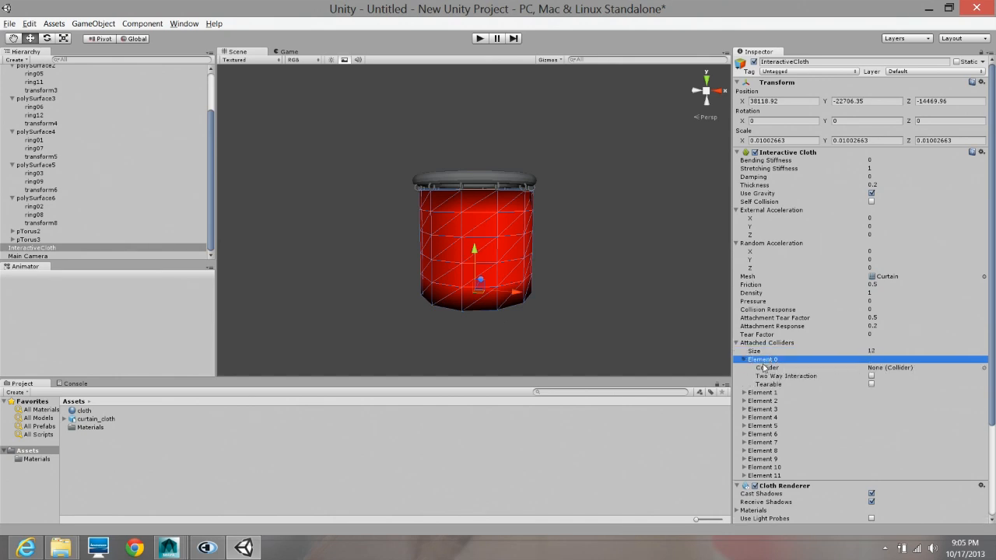
{"action": "left_click", "coordinate": [985, 369]}
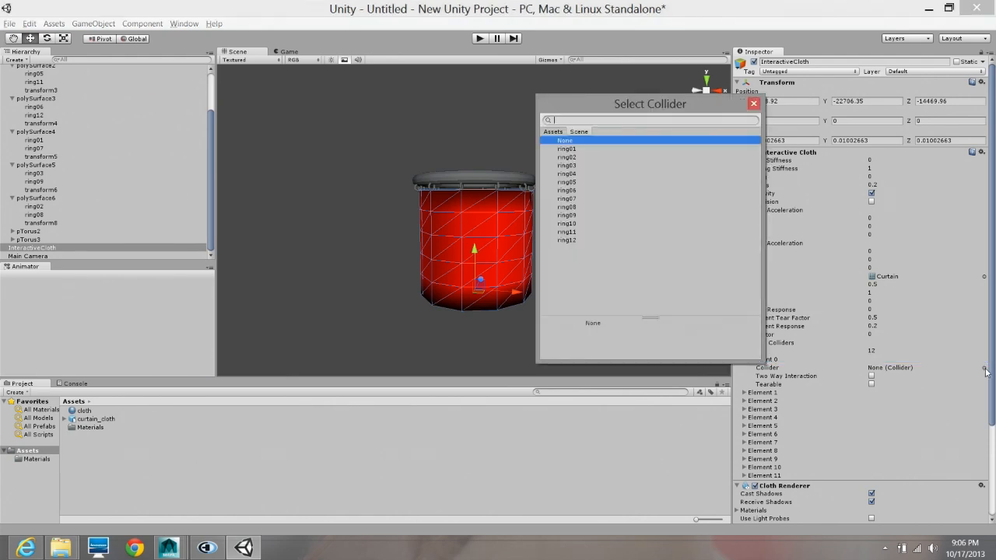
{"action": "left_click", "coordinate": [576, 149]}
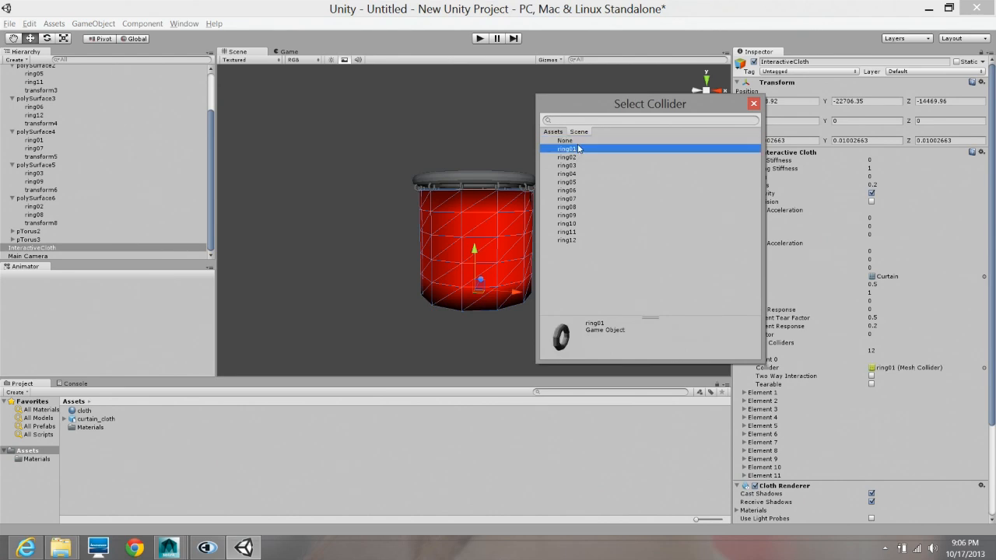
{"action": "left_click", "coordinate": [755, 105]}
{"action": "left_click", "coordinate": [744, 360]}
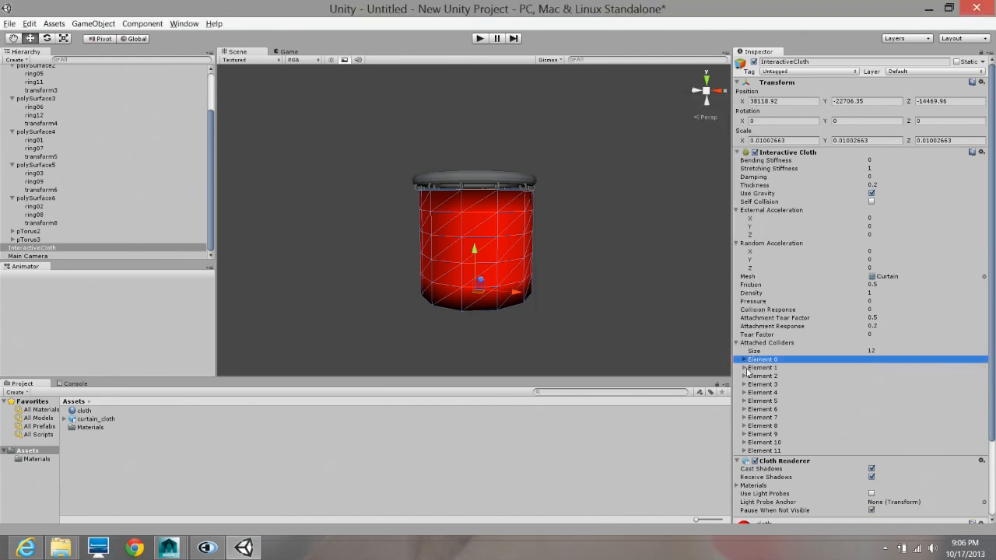
- Assign ring02 as the collider for Element 1 of the cloth's attached colliders
{"action": "left_click", "coordinate": [744, 367]}
{"action": "left_click", "coordinate": [984, 377]}
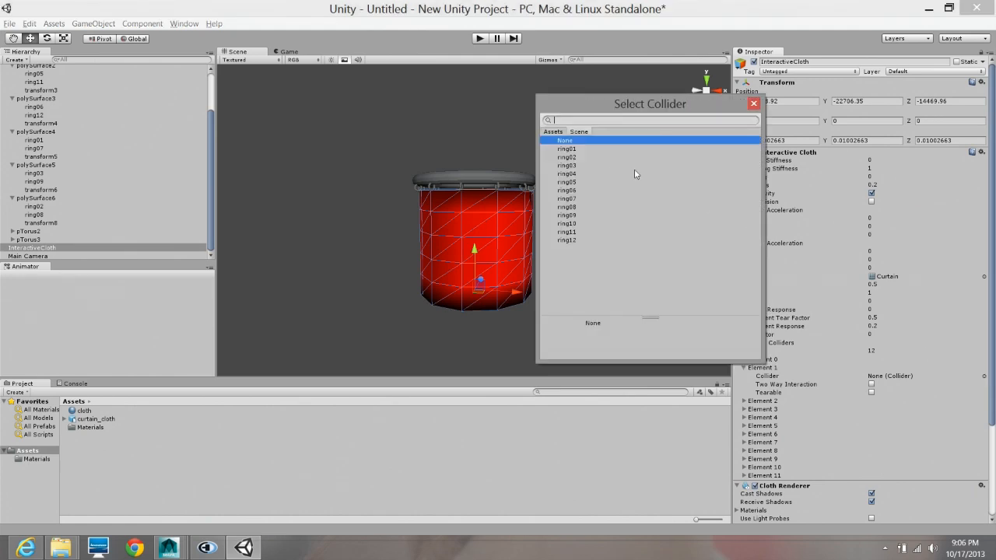
{"action": "left_click", "coordinate": [591, 158]}
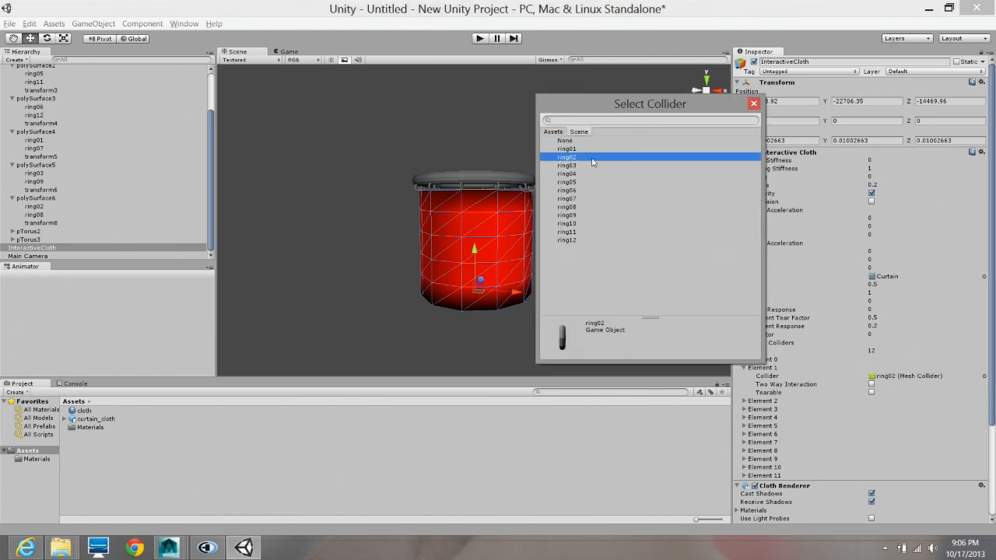
{"action": "left_click", "coordinate": [753, 104]}
{"action": "left_click", "coordinate": [745, 368]}
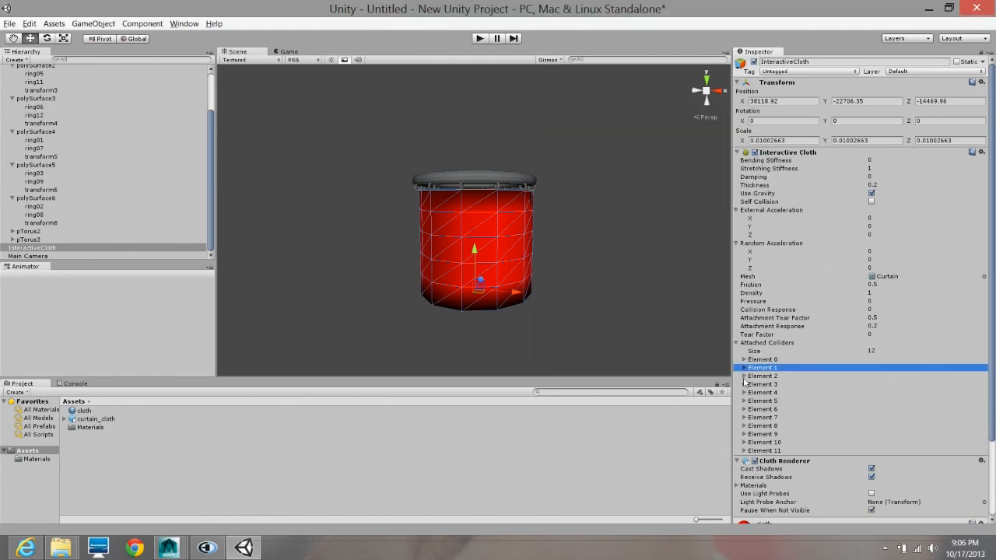
- Assign ring03 as the collider for Element 2 of the cloth's attached colliders
{"action": "left_click", "coordinate": [744, 376]}
{"action": "left_click", "coordinate": [744, 376]}
{"action": "left_click", "coordinate": [983, 386]}
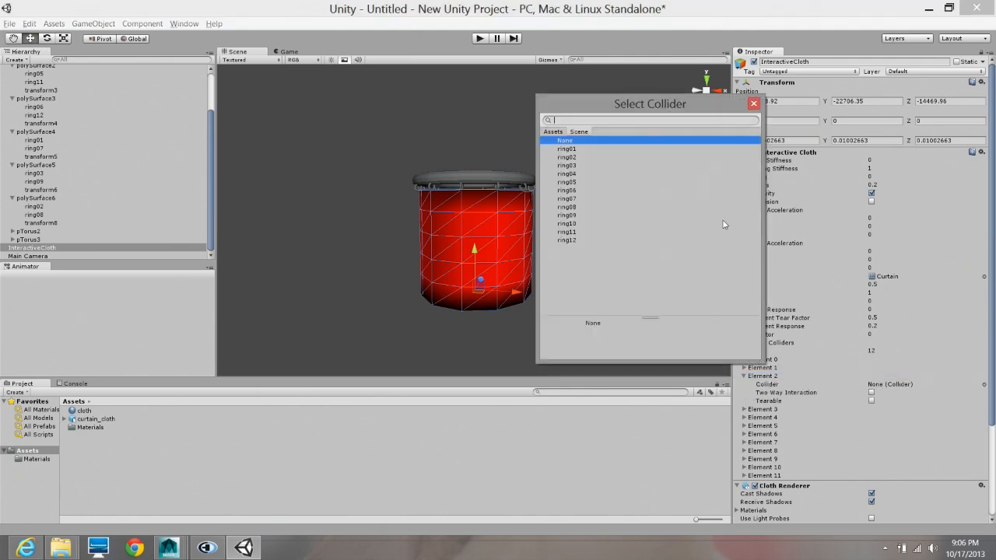
{"action": "left_click", "coordinate": [568, 166]}
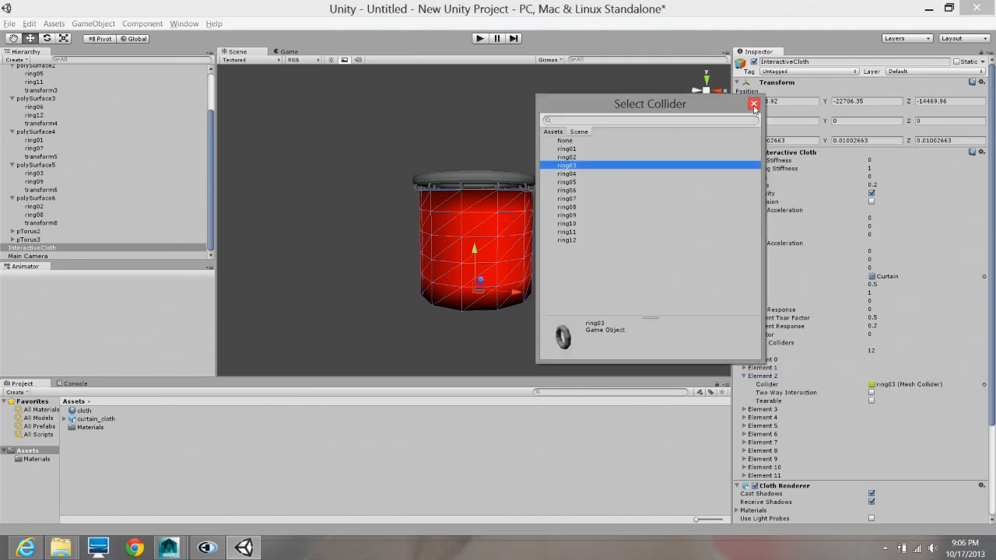
{"action": "left_click", "coordinate": [753, 105]}
{"action": "left_click", "coordinate": [744, 376]}
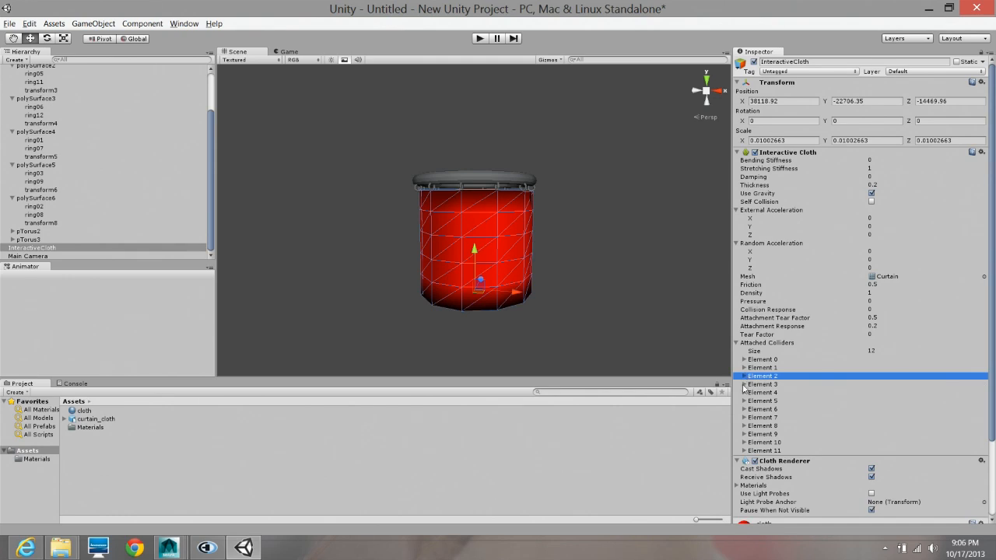
- Assign ring04 as the collider for Element 3 of the cloth's attached colliders
{"action": "left_click", "coordinate": [745, 385]}
{"action": "left_click", "coordinate": [984, 393]}
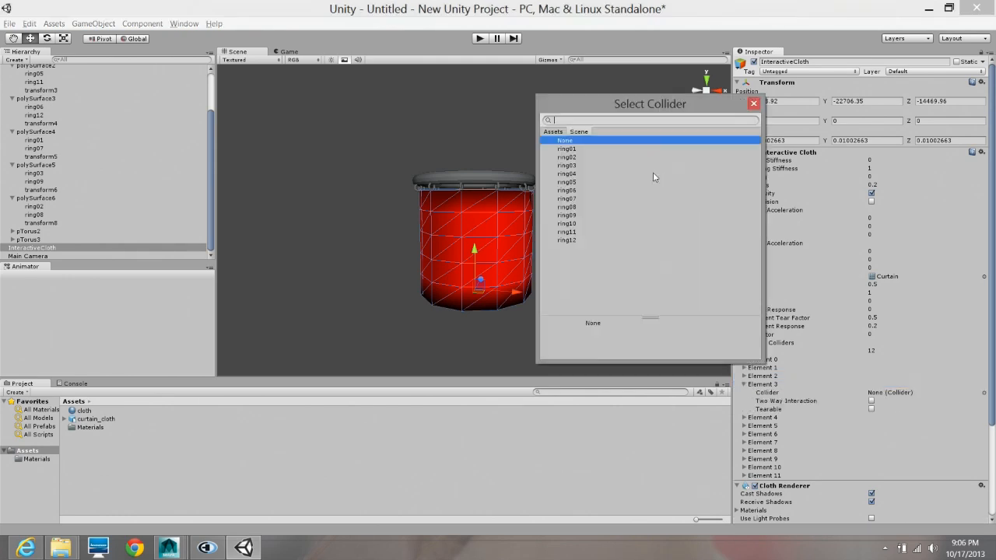
{"action": "left_click", "coordinate": [576, 175]}
{"action": "left_click", "coordinate": [753, 103]}
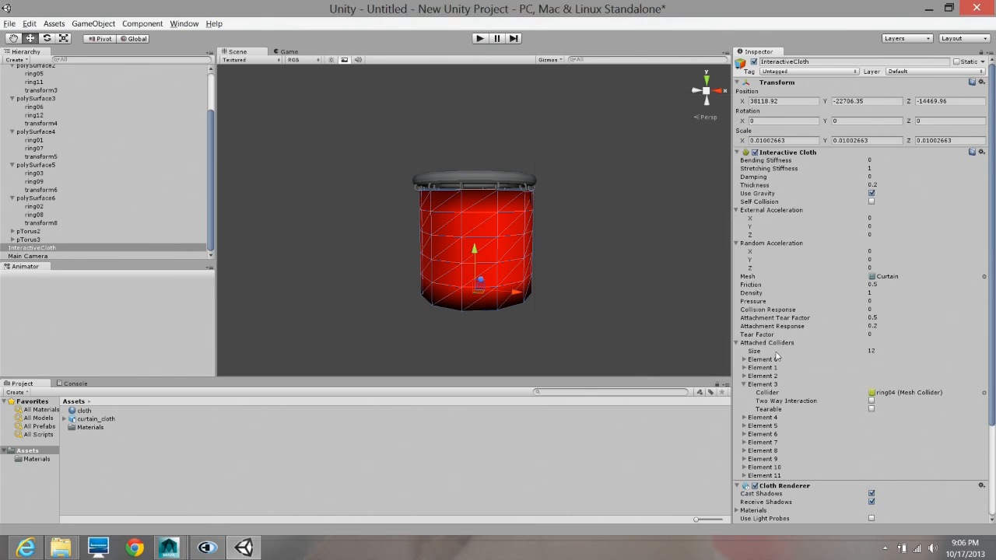
{"action": "left_click", "coordinate": [744, 385]}
- Assign ring05 as the collider for Element 4 of the cloth's attached colliders
{"action": "left_click", "coordinate": [744, 392]}
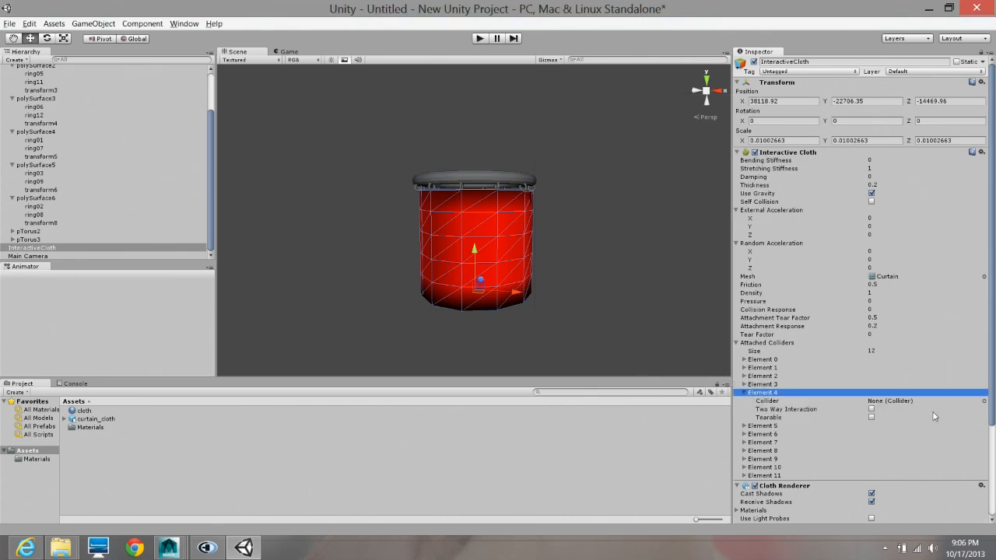
{"action": "left_click", "coordinate": [984, 402]}
{"action": "left_click", "coordinate": [572, 183]}
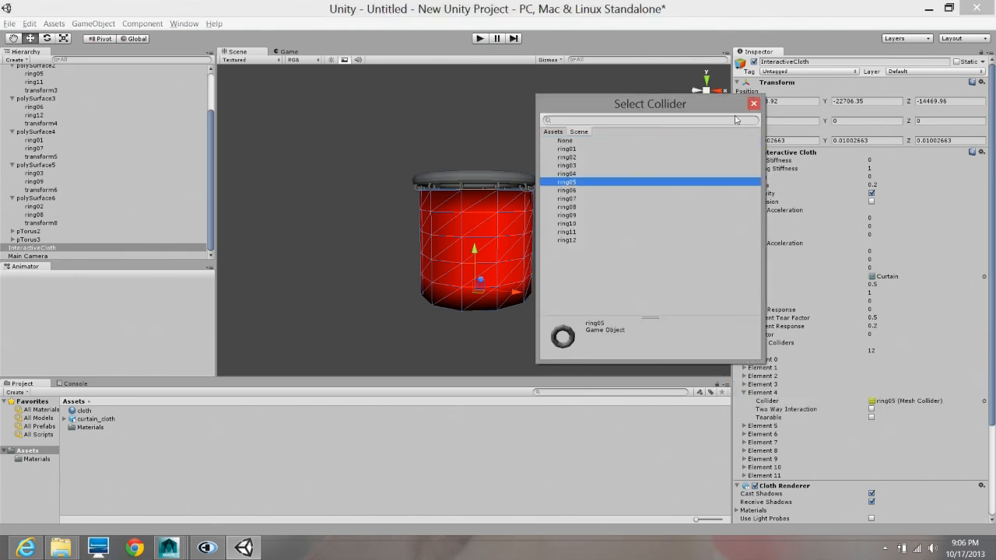
{"action": "left_click", "coordinate": [753, 104]}
{"action": "left_click", "coordinate": [744, 393]}
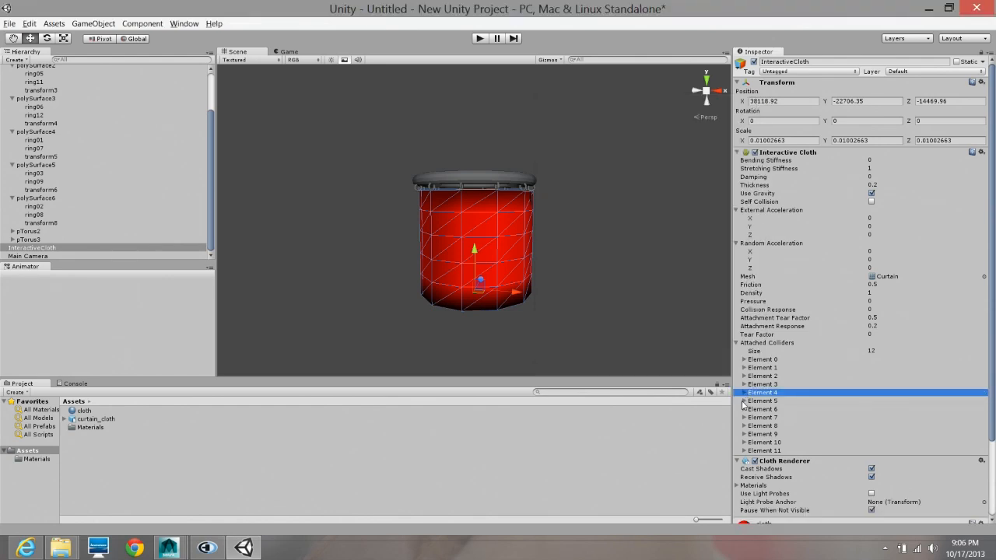
- Assign ring06 as the collider for Element 5 of the cloth's attached colliders
{"action": "left_click", "coordinate": [745, 401]}
{"action": "left_click", "coordinate": [983, 409]}
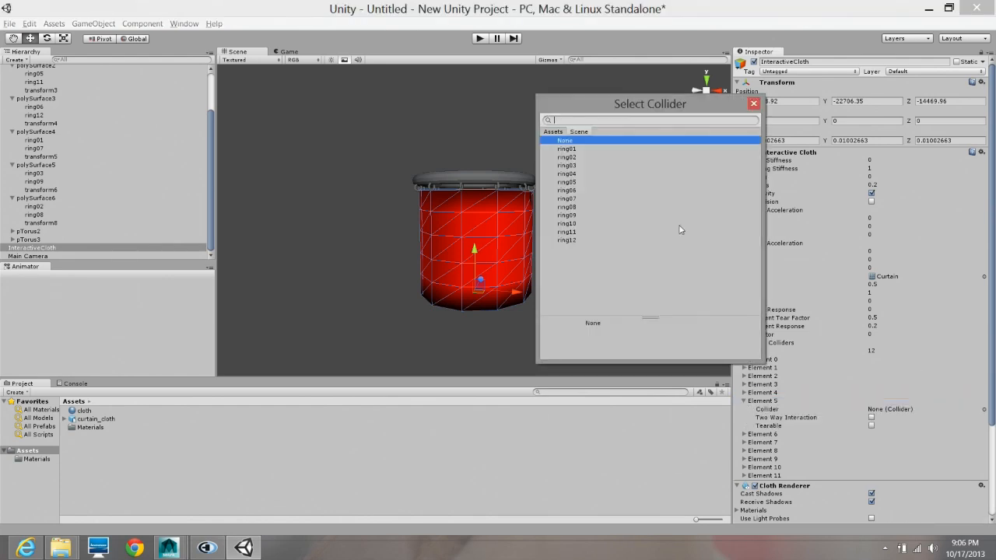
{"action": "left_click", "coordinate": [579, 191]}
{"action": "left_click", "coordinate": [754, 103]}
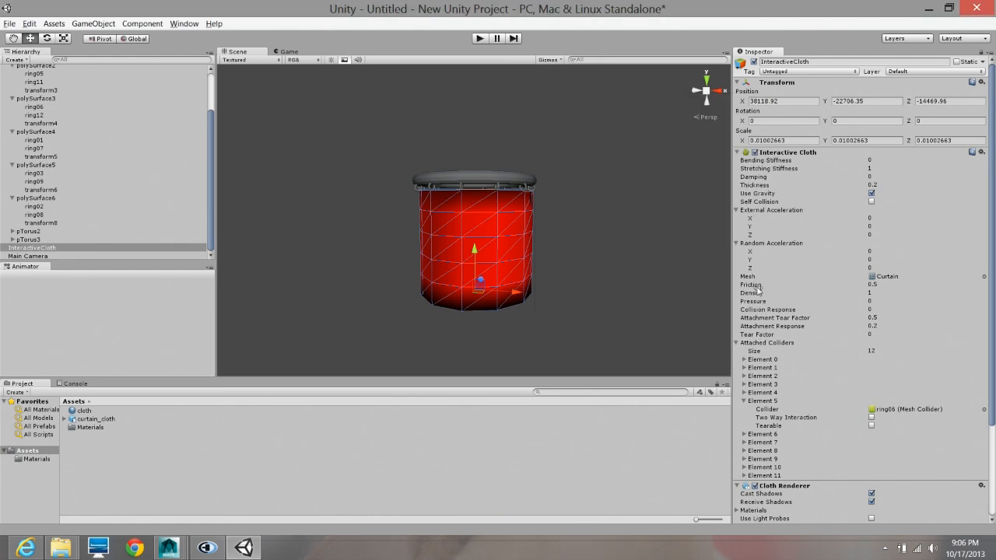
{"action": "left_click", "coordinate": [744, 401]}
- Assign ring07 as the collider for Element 6 of the cloth's attached colliders
{"action": "left_click", "coordinate": [744, 409]}
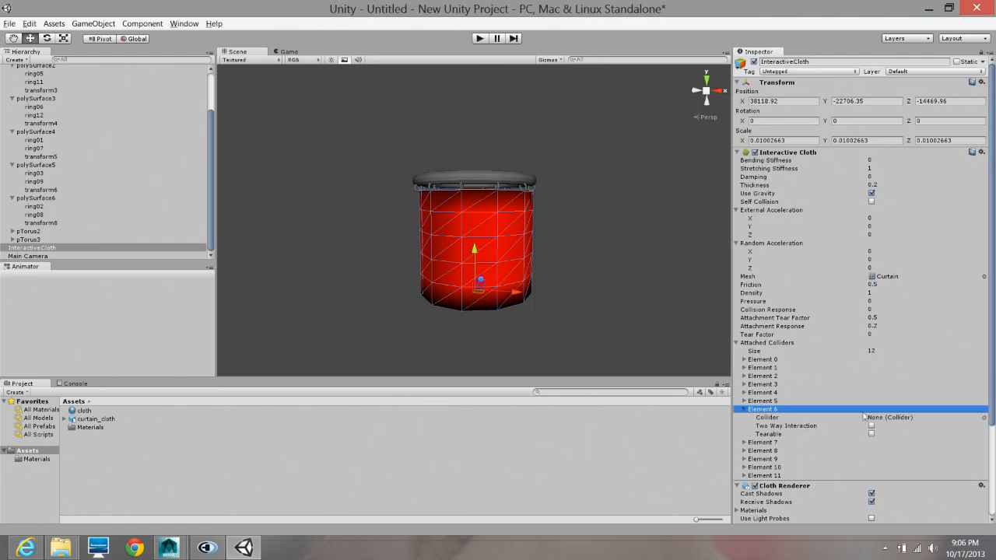
{"action": "left_click", "coordinate": [984, 418]}
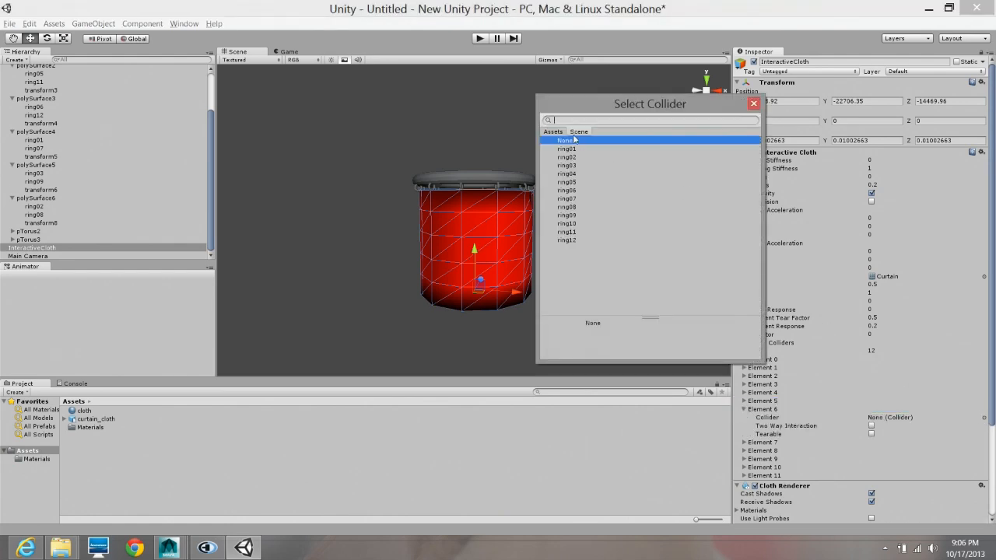
{"action": "left_click", "coordinate": [571, 200]}
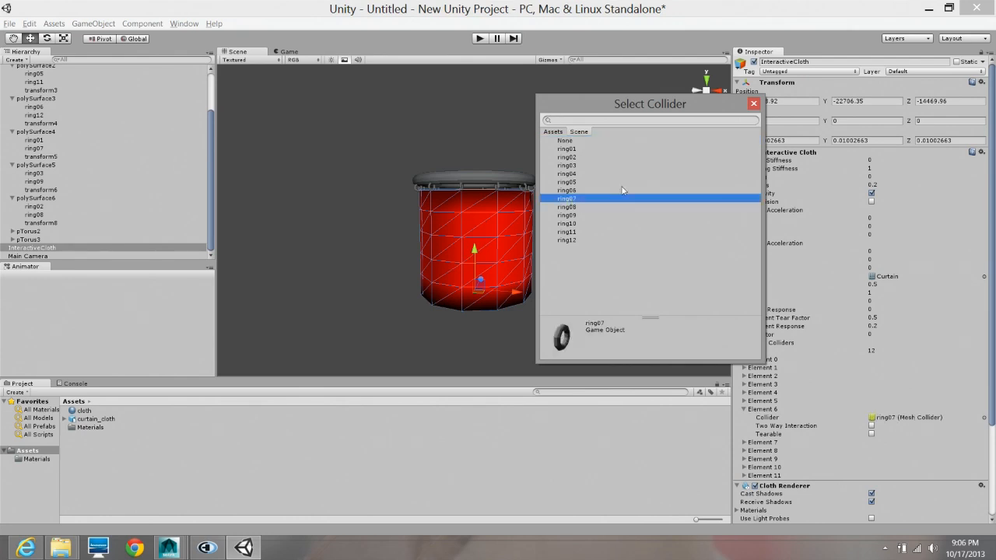
{"action": "left_click", "coordinate": [753, 104]}
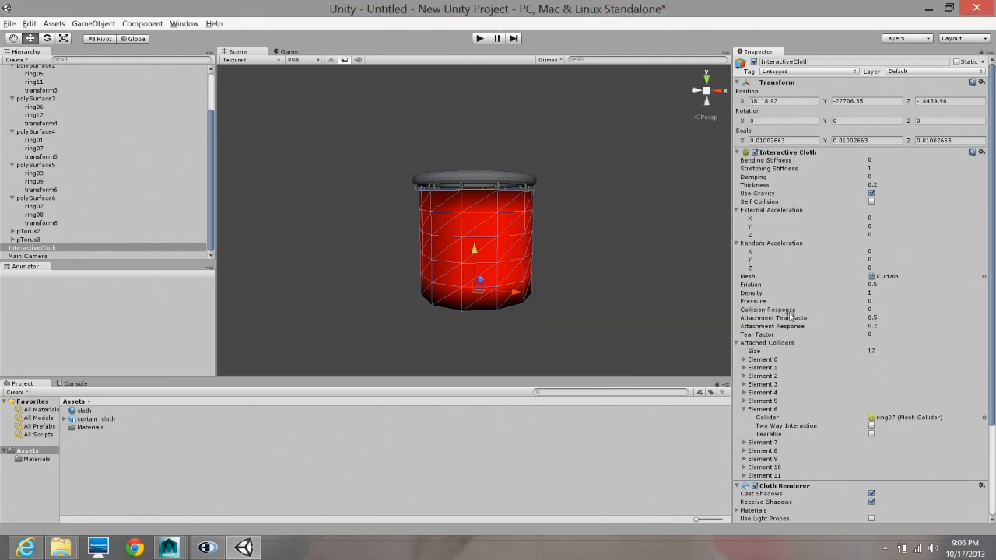
{"action": "left_click", "coordinate": [744, 410]}
- Assign ring08 as the collider for Element 7 of the cloth's attached colliders
{"action": "left_click", "coordinate": [744, 417]}
{"action": "left_click", "coordinate": [895, 427]}
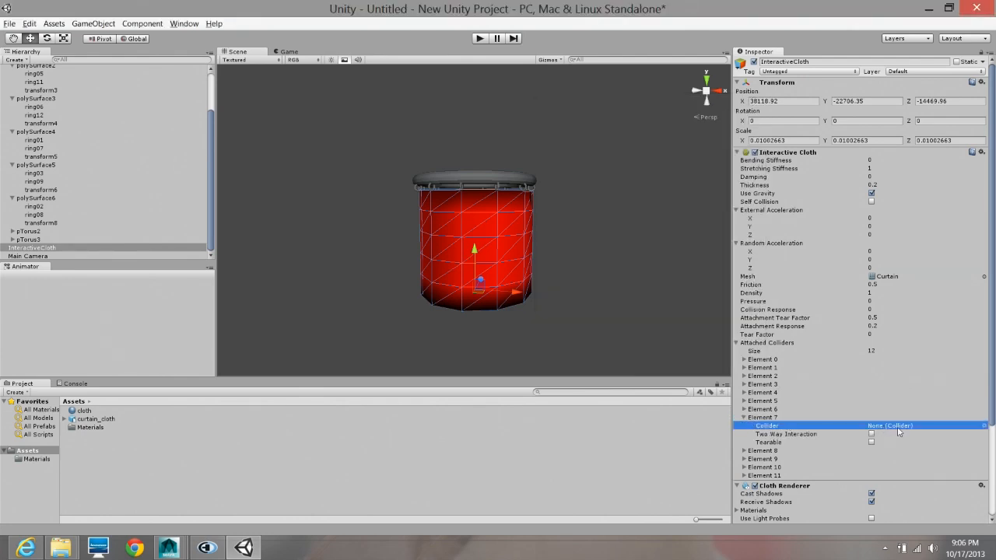
{"action": "left_click", "coordinate": [985, 427]}
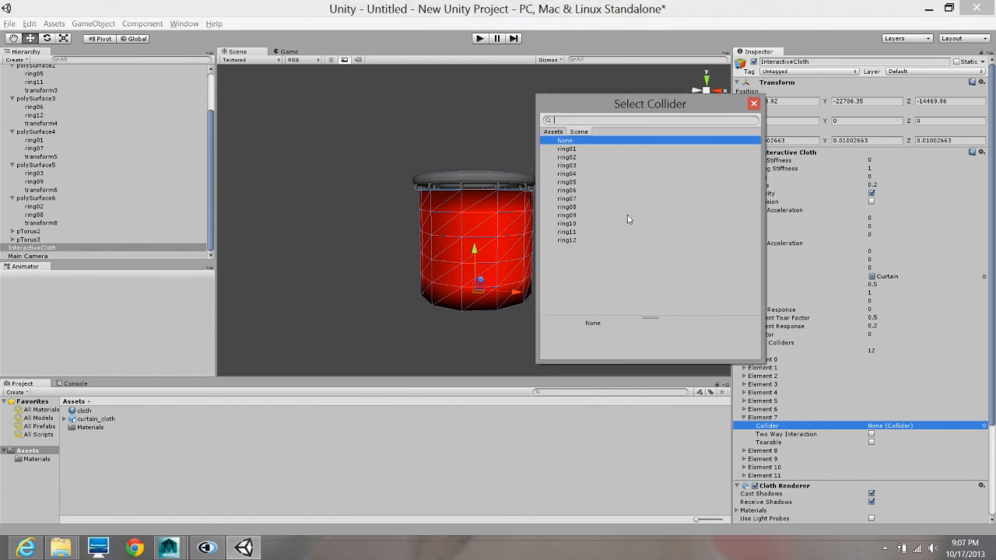
{"action": "left_click", "coordinate": [577, 208]}
{"action": "left_click", "coordinate": [754, 103]}
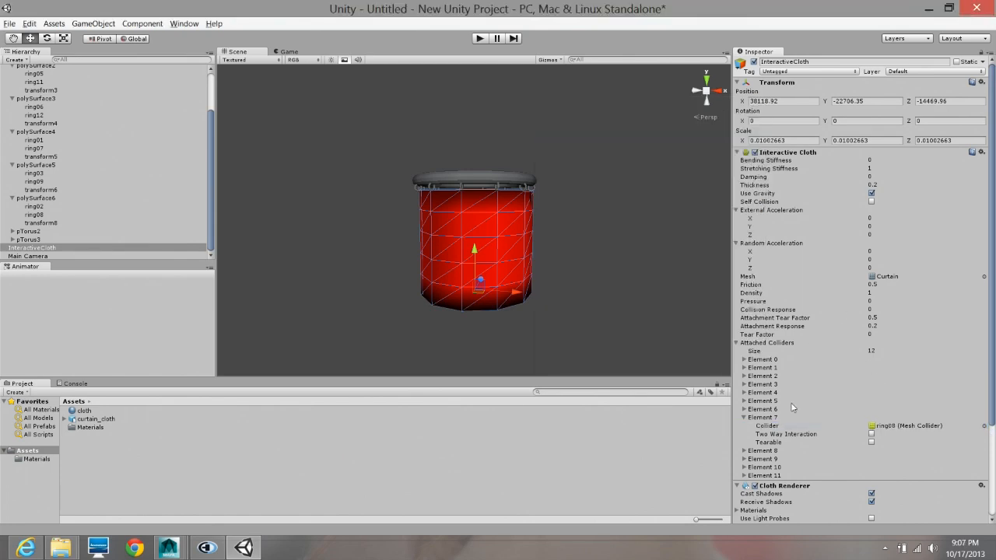
{"action": "left_click", "coordinate": [755, 419]}
- Assign ring09 as the collider for Element 8 of the cloth's attached colliders
{"action": "left_click", "coordinate": [759, 426]}
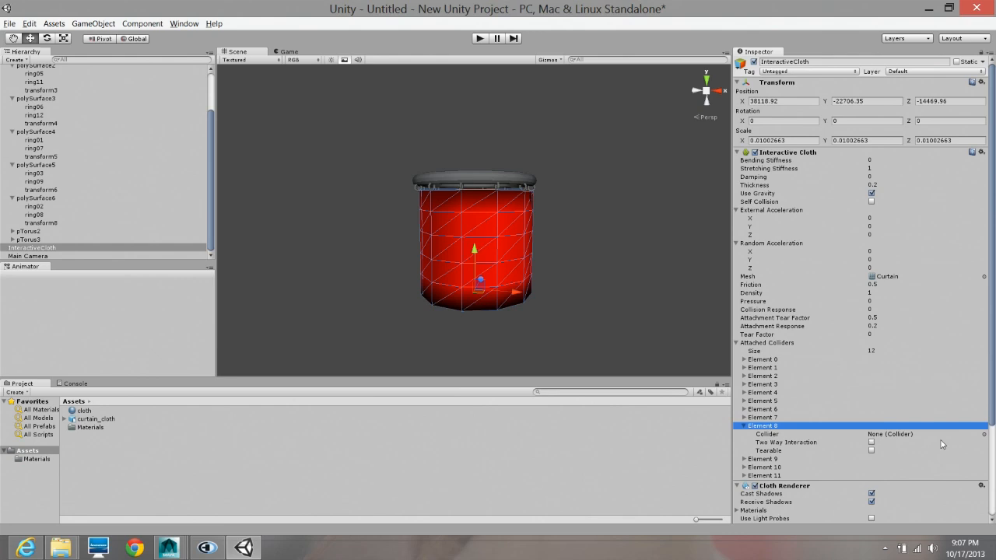
{"action": "left_click", "coordinate": [984, 434]}
{"action": "left_click", "coordinate": [574, 223]}
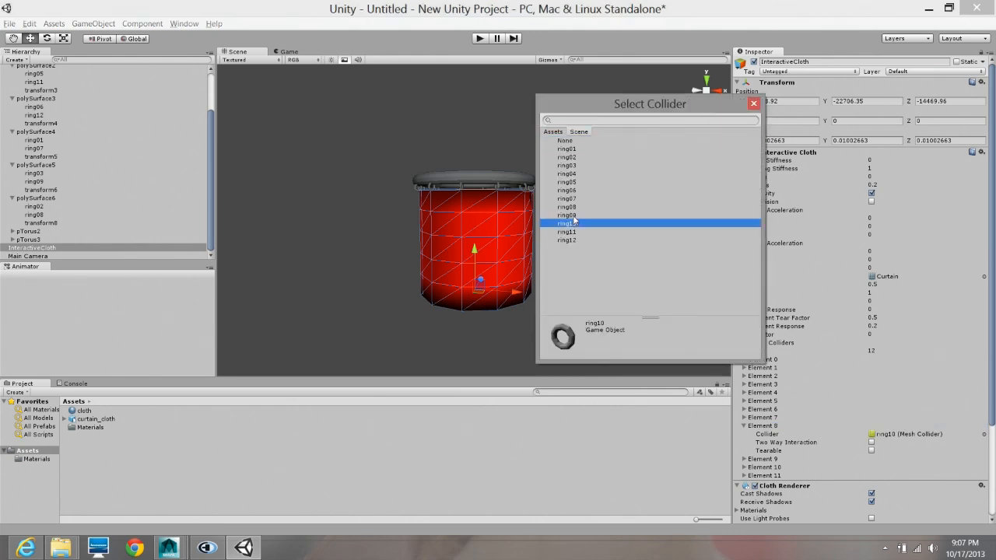
{"action": "left_click", "coordinate": [568, 215]}
{"action": "left_click", "coordinate": [754, 103]}
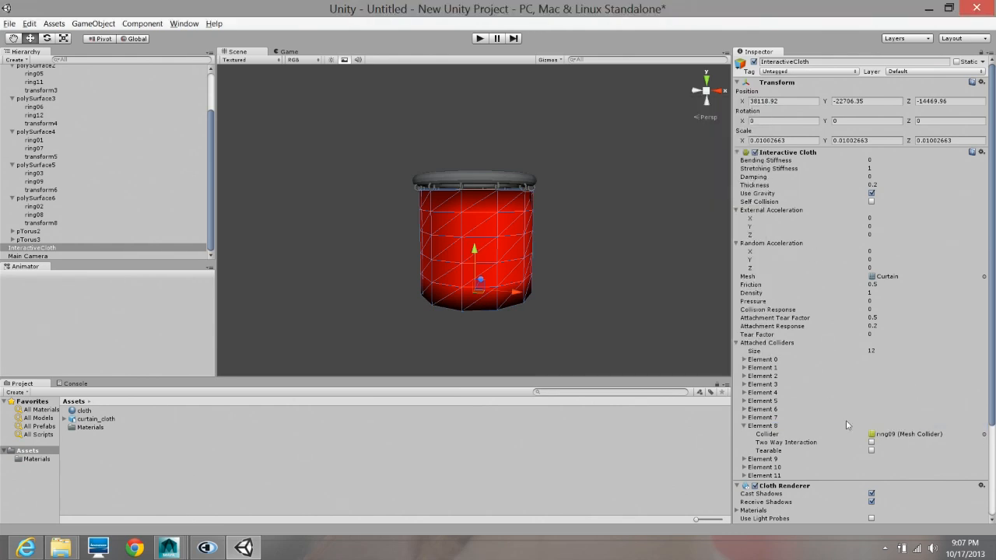
{"action": "left_click", "coordinate": [767, 427]}
- Assign ring10 as the collider for Element 9 of the cloth's attached colliders
{"action": "left_click", "coordinate": [766, 435]}
{"action": "left_click", "coordinate": [984, 442]}
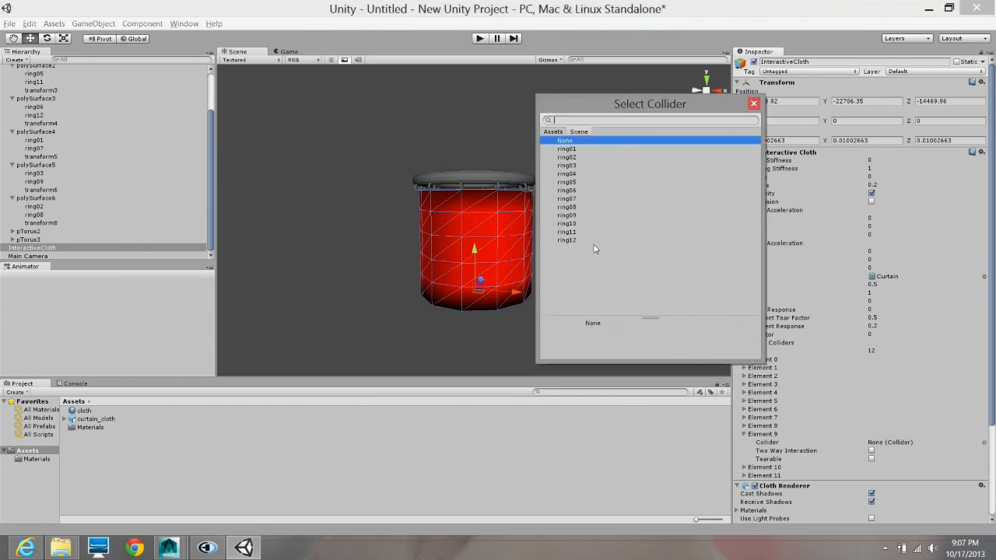
{"action": "left_click", "coordinate": [568, 223]}
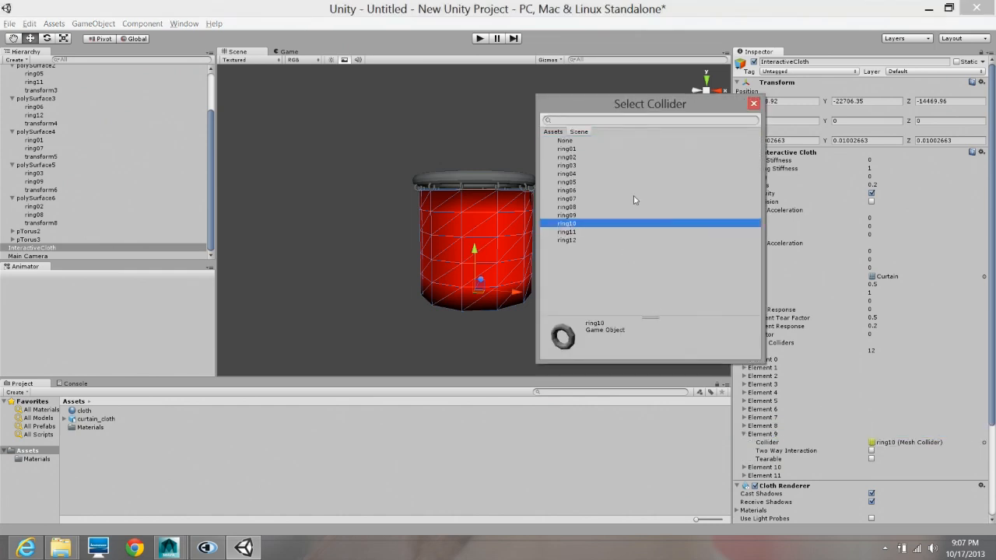
{"action": "left_click", "coordinate": [754, 104]}
{"action": "left_click", "coordinate": [770, 435]}
- Assign ring11 as the collider for Element 10 of the cloth's attached colliders
{"action": "left_click", "coordinate": [771, 443]}
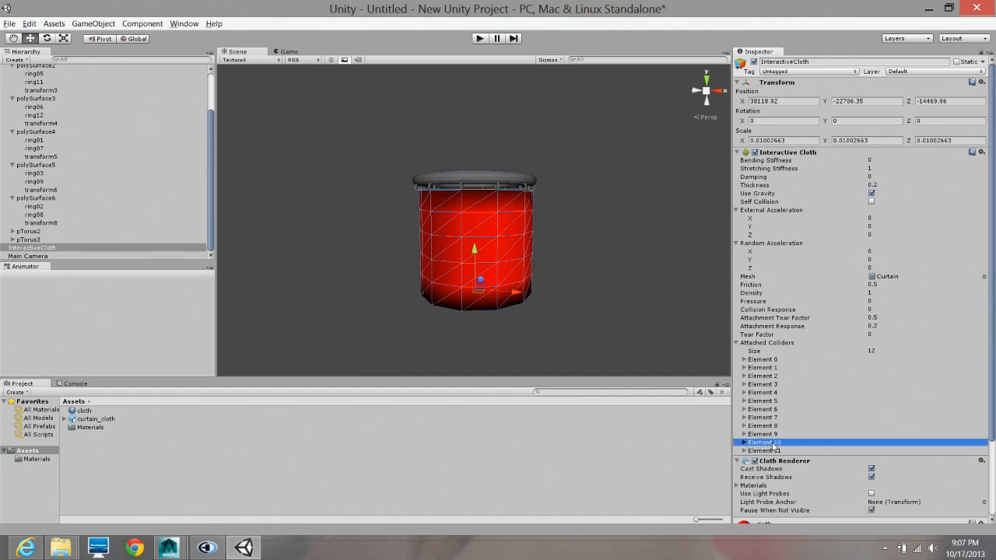
{"action": "left_click", "coordinate": [984, 451]}
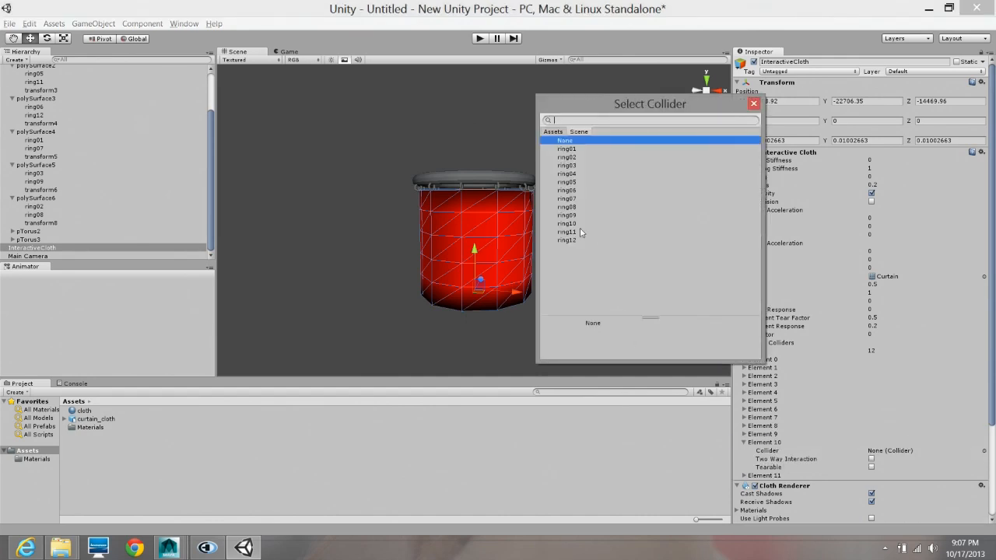
{"action": "left_click", "coordinate": [568, 232]}
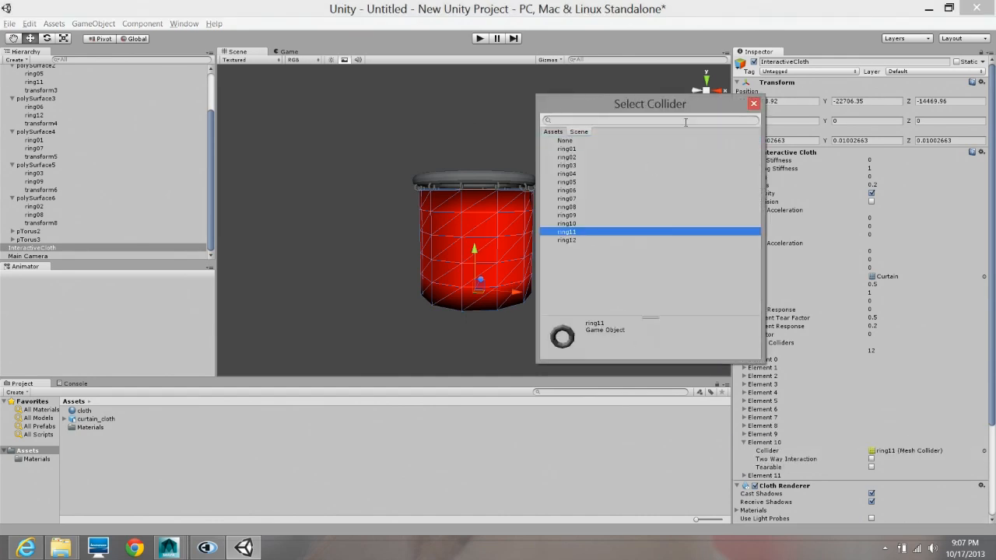
{"action": "left_click", "coordinate": [753, 103]}
{"action": "left_click", "coordinate": [745, 443]}
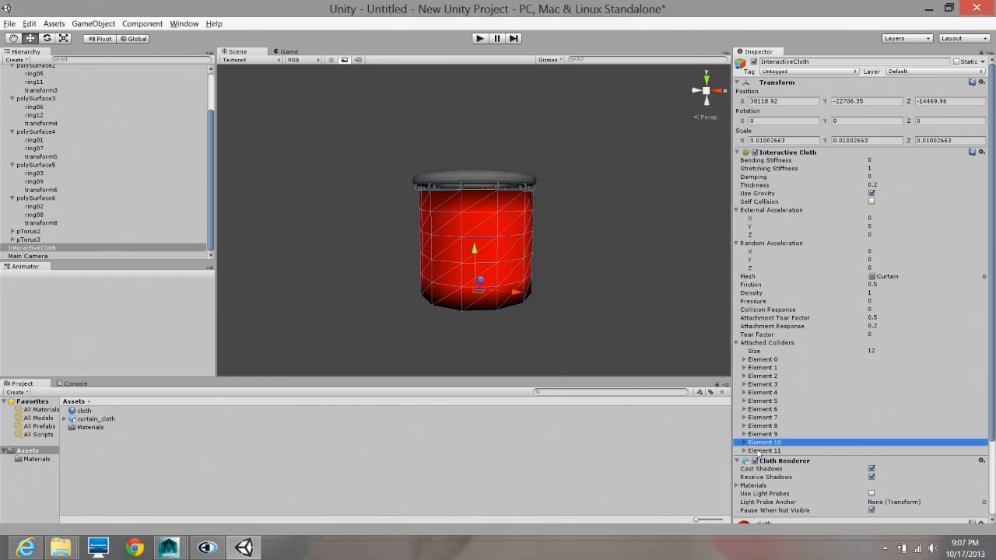
- Assign ring12 as the collider for Element 11 of the cloth's attached colliders
{"action": "left_click", "coordinate": [767, 451]}
{"action": "left_click", "coordinate": [984, 460]}
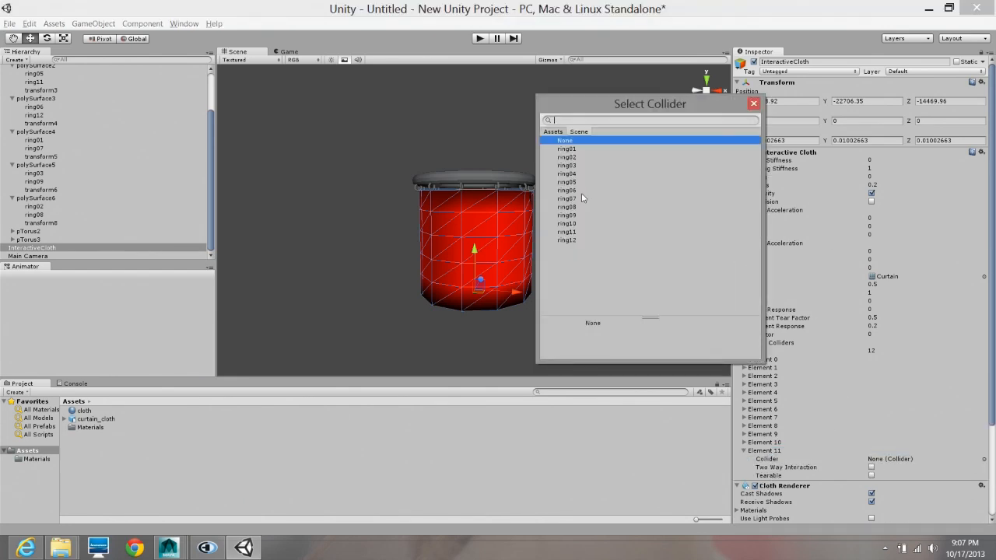
{"action": "left_click", "coordinate": [567, 241]}
{"action": "left_click", "coordinate": [753, 105]}
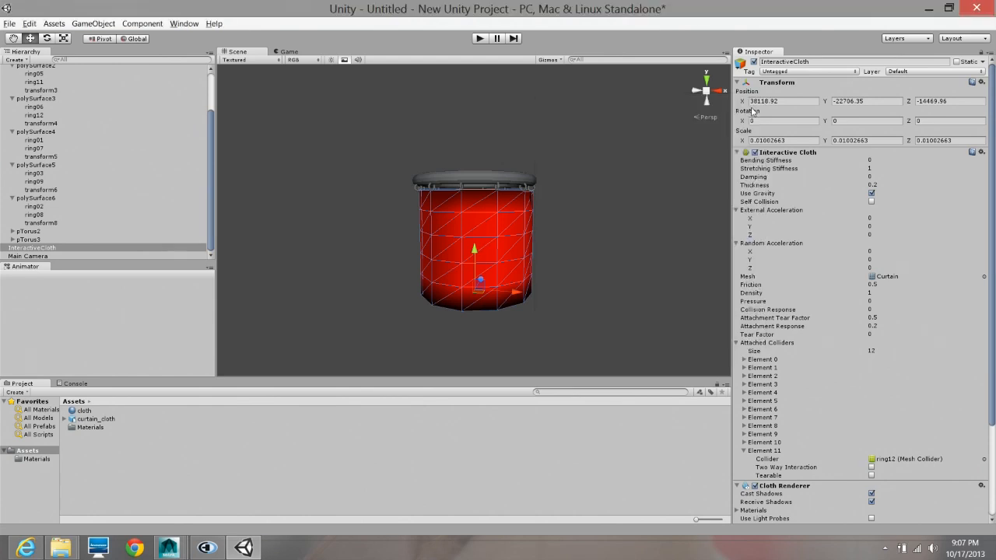
{"action": "left_click", "coordinate": [764, 452]}
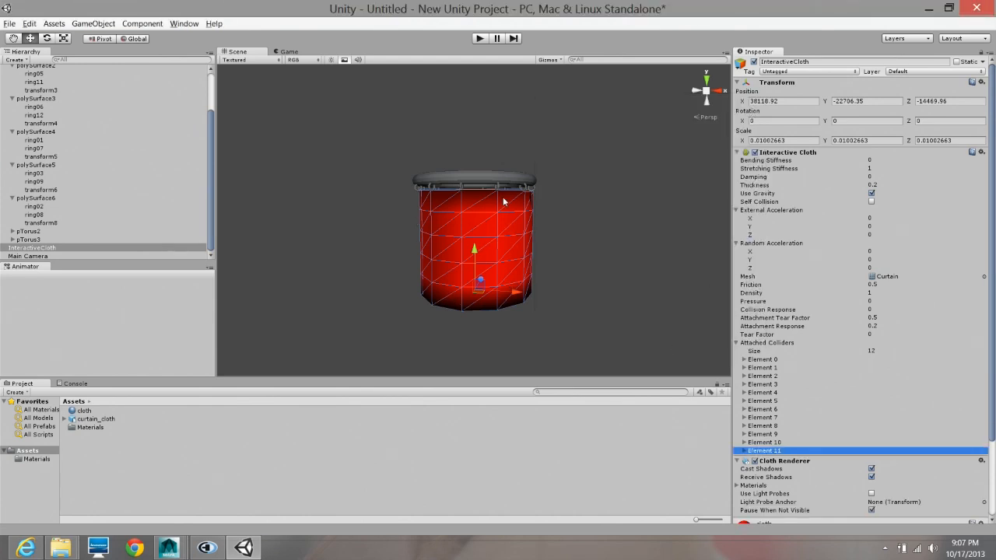
- Check the rings along the curtain's upper edge and collapse the cloth's Attached Colliders list
{"action": "scroll", "coordinate": [424, 201], "scroll_direction": "up", "scroll_amount": 5}
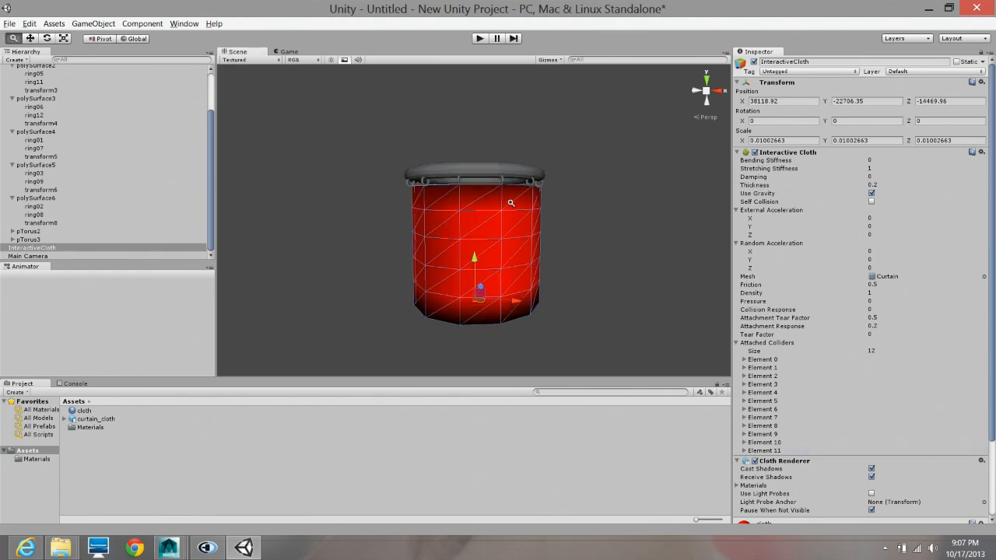
{"action": "key", "text": "f"}
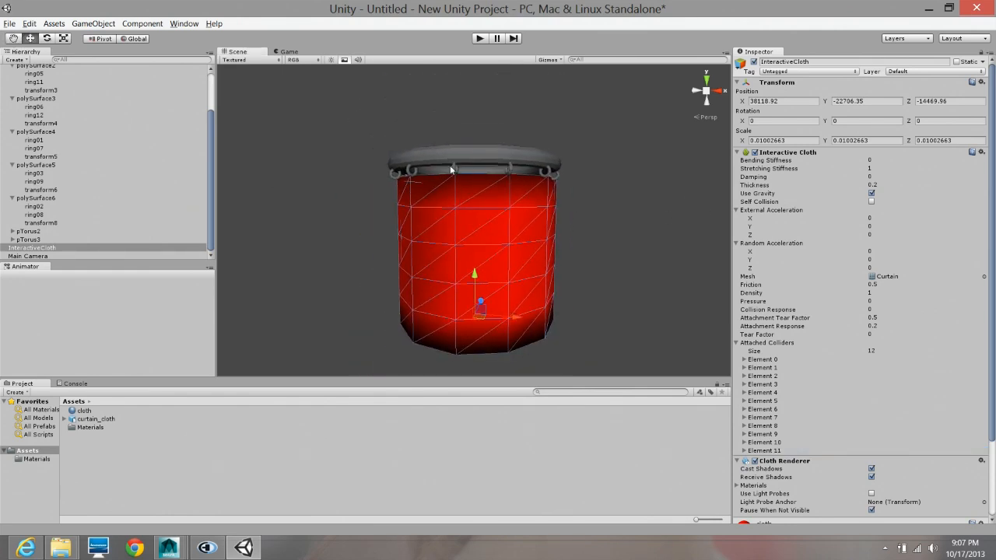
{"action": "left_click_drag", "start_coordinate": [454, 184], "coordinate": [458, 196], "text": "alt"}
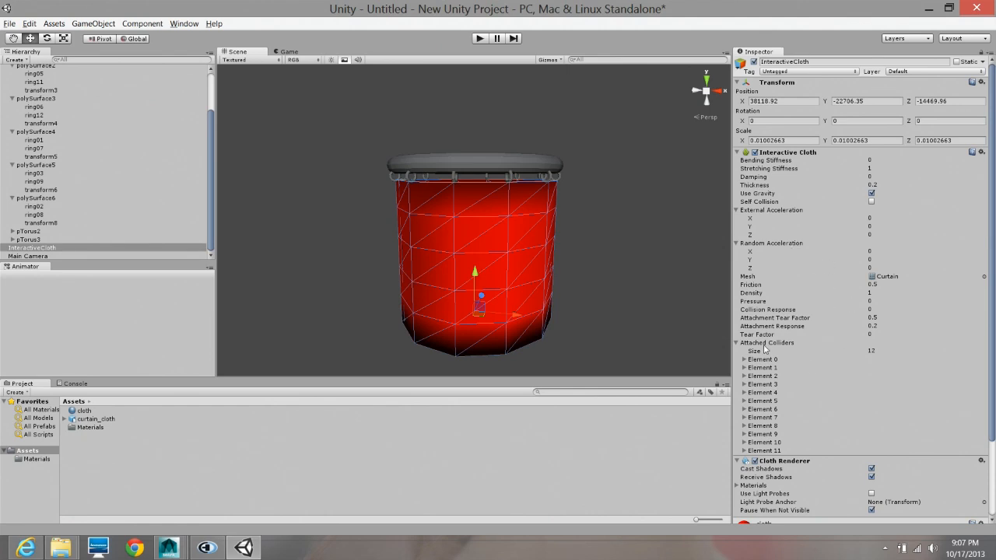
{"action": "left_click", "coordinate": [737, 343]}
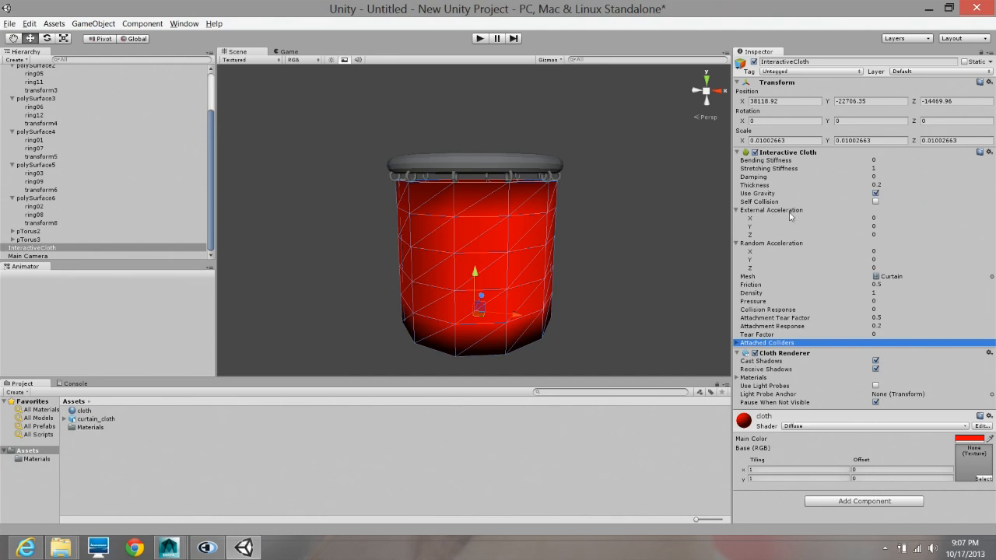
- Set the cloth's External Acceleration to 5 on X, Y and Z
{"action": "left_click", "coordinate": [876, 218]}
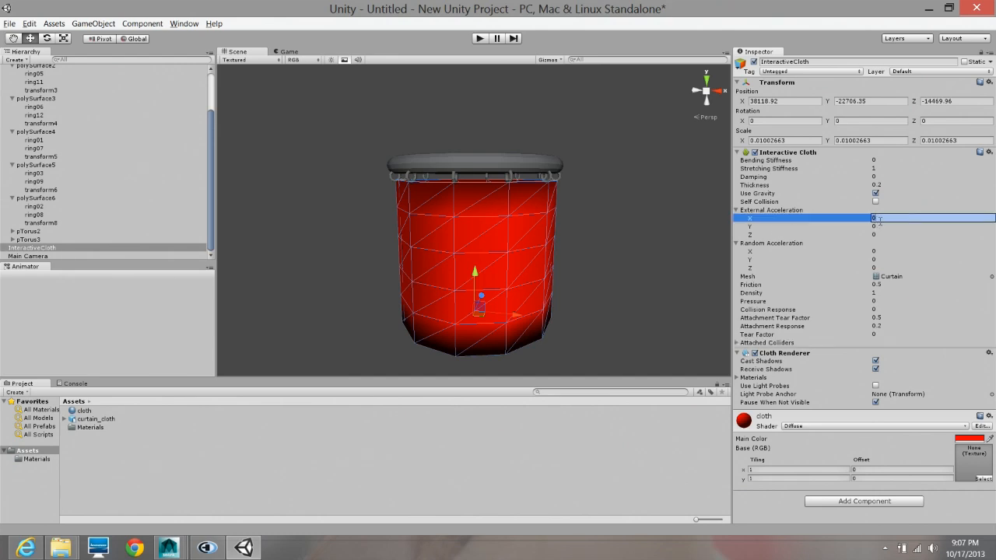
{"action": "type", "text": "5"}
{"action": "key", "text": "Tab"}
{"action": "type", "text": "5"}
{"action": "key", "text": "Tab"}
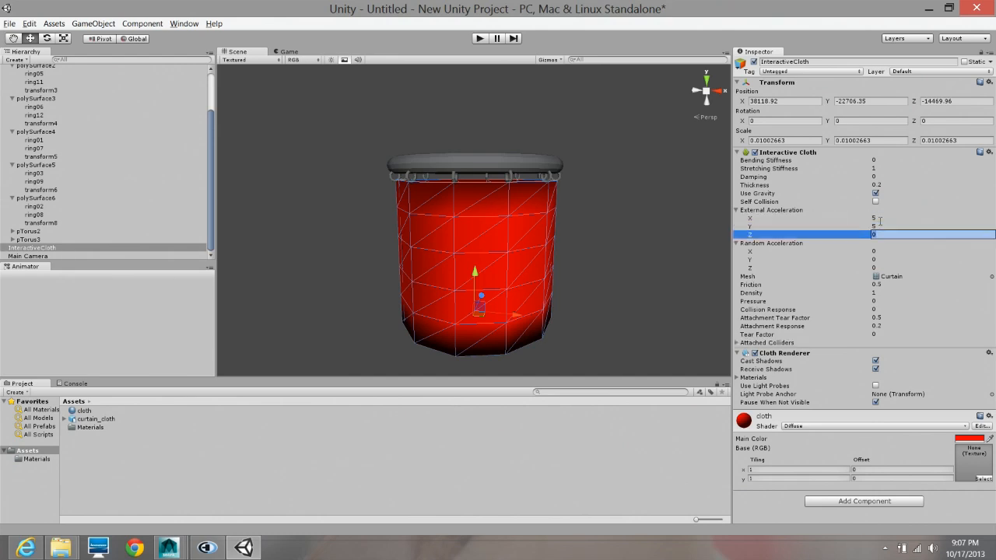
{"action": "key", "text": "Return"}
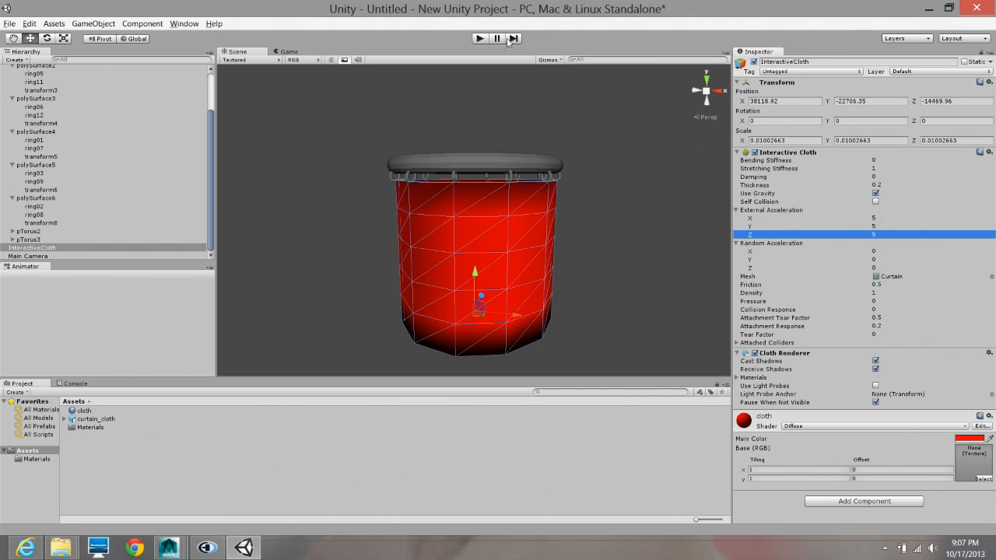
- Align the Main Camera with a scene view that shows the whole curtain from slightly above
{"action": "middle_click_drag", "start_coordinate": [552, 213], "coordinate": [493, 166]}
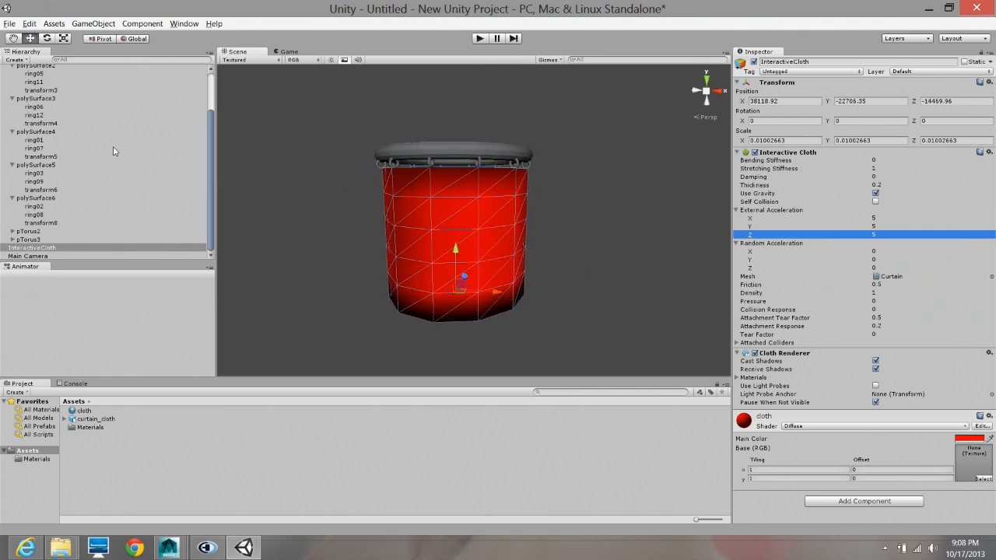
{"action": "left_click", "coordinate": [49, 256]}
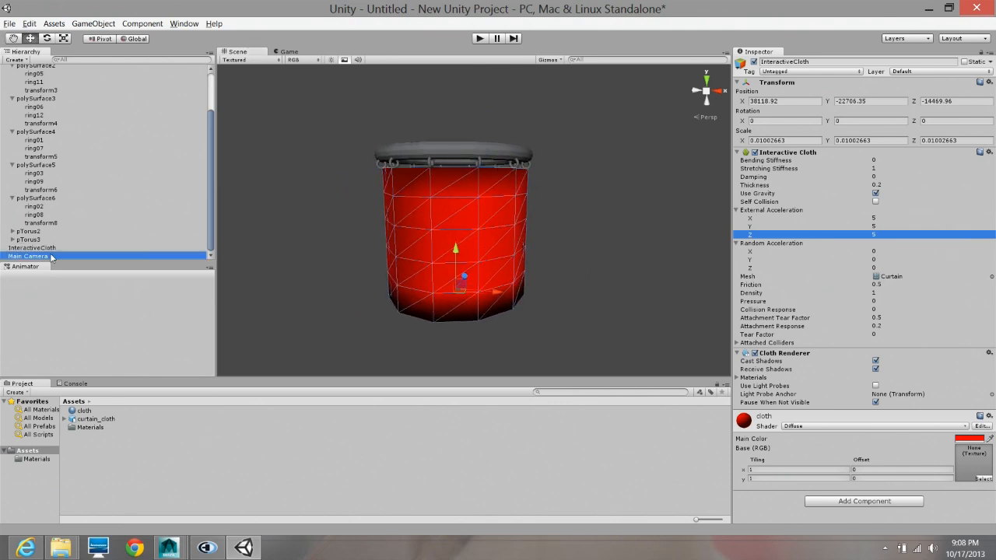
{"action": "left_click", "coordinate": [83, 25]}
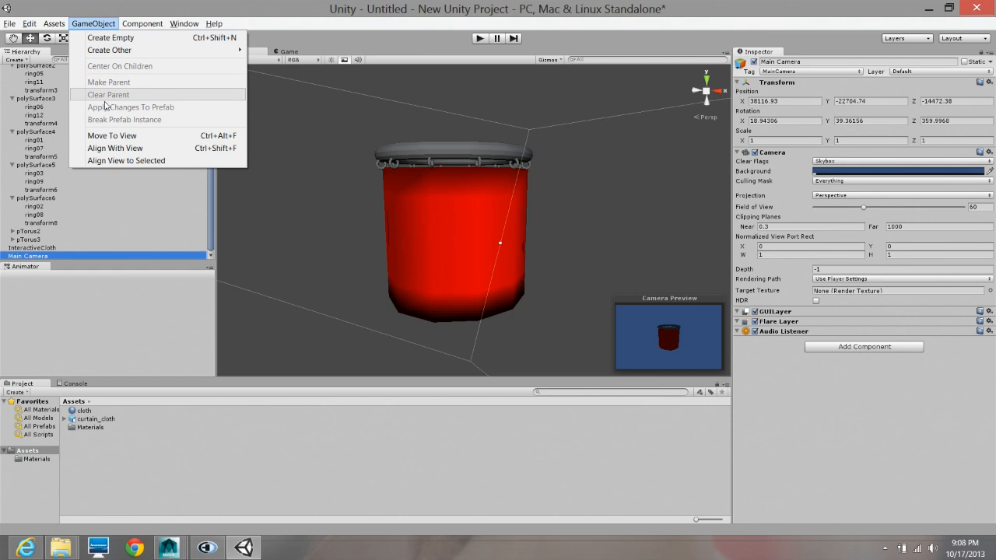
{"action": "left_click", "coordinate": [115, 148]}
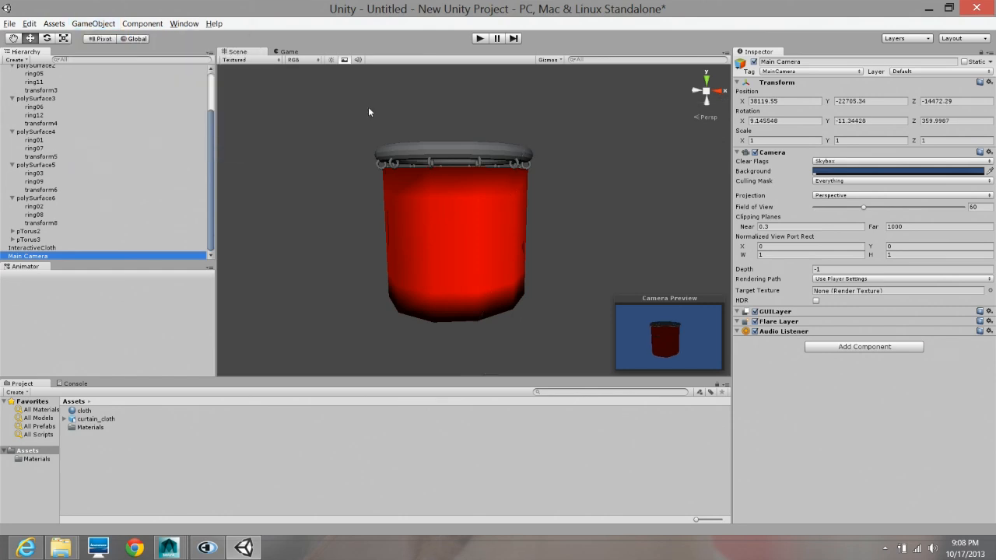
- Play the scene, examine the moving cloth and its ring attachments up close in the Scene view, and stop playback
{"action": "left_click", "coordinate": [480, 39]}
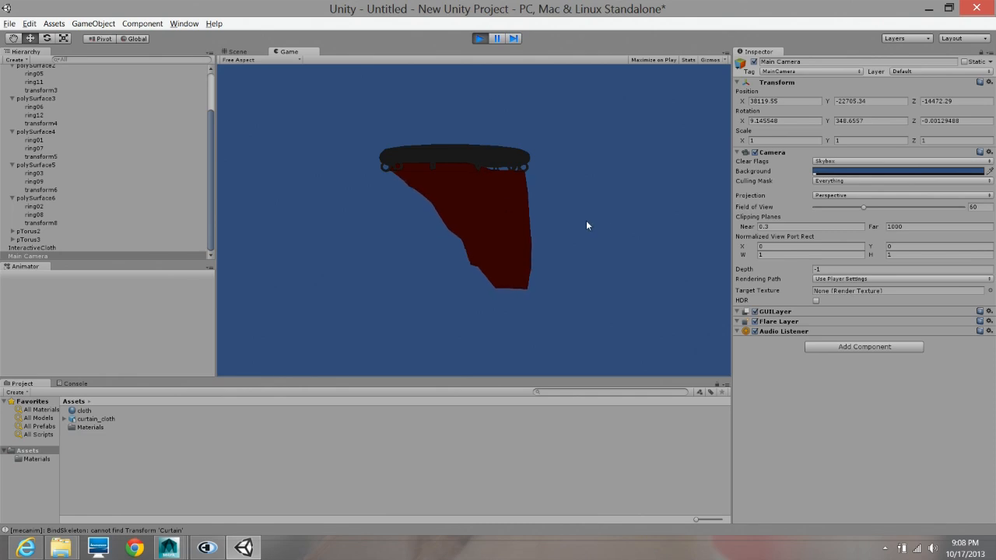
{"action": "left_click", "coordinate": [237, 51]}
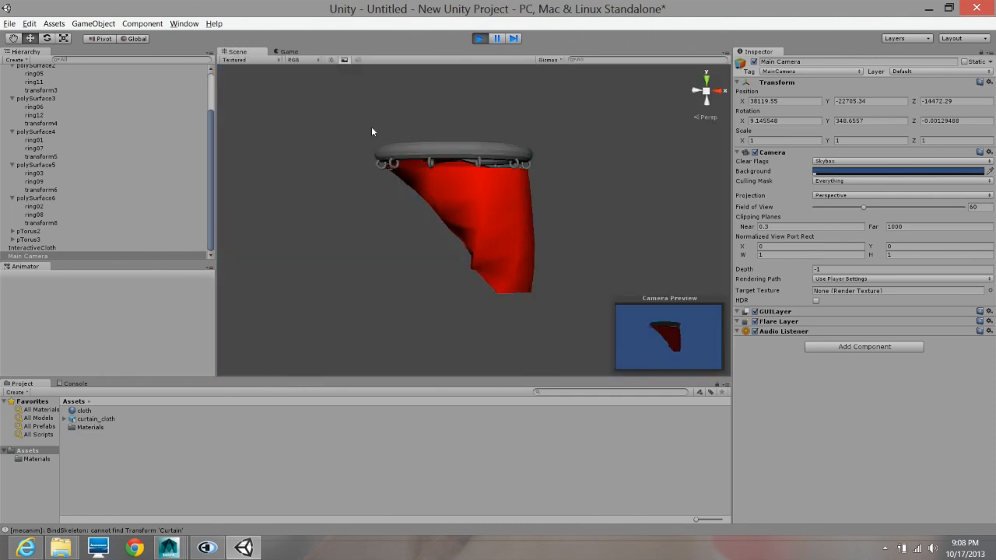
{"action": "mouse_move", "coordinate": [592, 225]}
{"action": "left_mouse_down", "text": "alt"}
{"action": "mouse_move", "coordinate": [560, 258]}
{"action": "mouse_move", "coordinate": [556, 358]}
{"action": "mouse_move", "coordinate": [663, 410]}
{"action": "mouse_move", "coordinate": [605, 250]}
{"action": "mouse_move", "coordinate": [609, 226]}
{"action": "left_mouse_up", "text": "alt"}
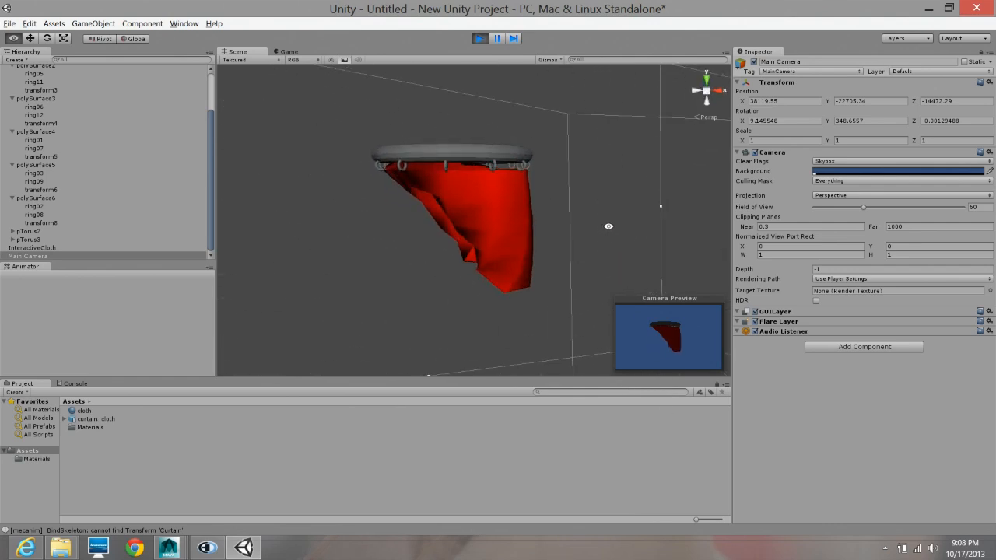
{"action": "scroll", "coordinate": [558, 271], "scroll_direction": "up", "scroll_amount": 5}
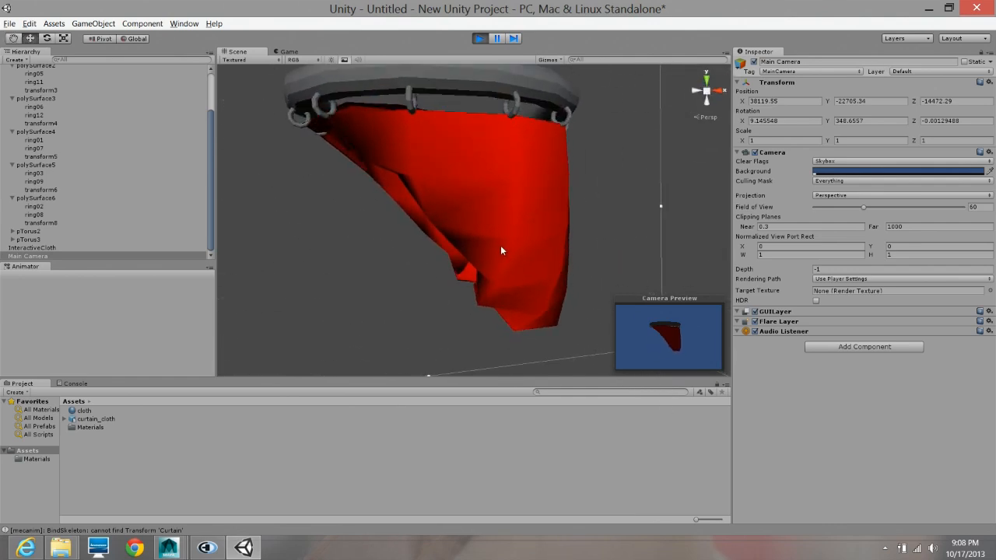
{"action": "left_click_drag", "start_coordinate": [508, 261], "coordinate": [529, 228], "text": "alt"}
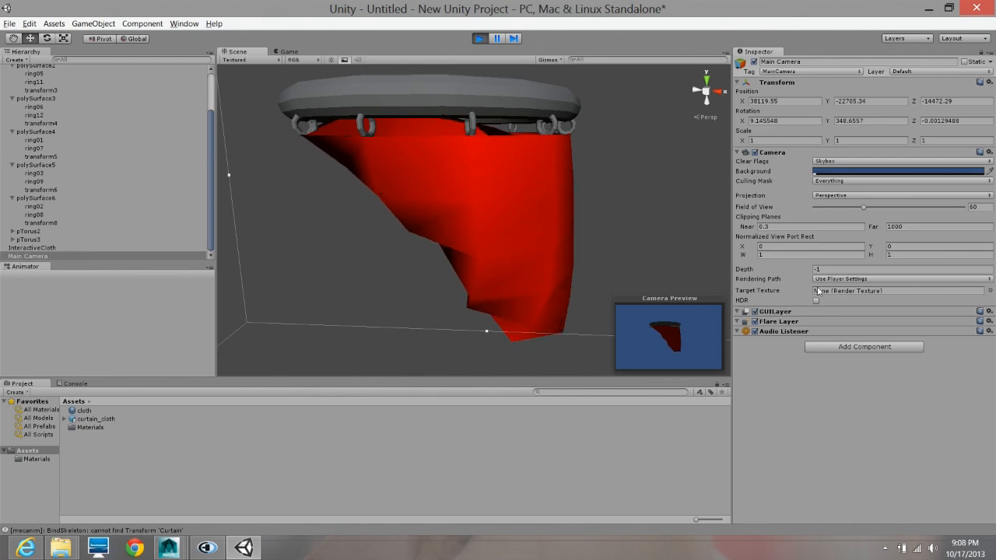
{"action": "left_click", "coordinate": [518, 233]}
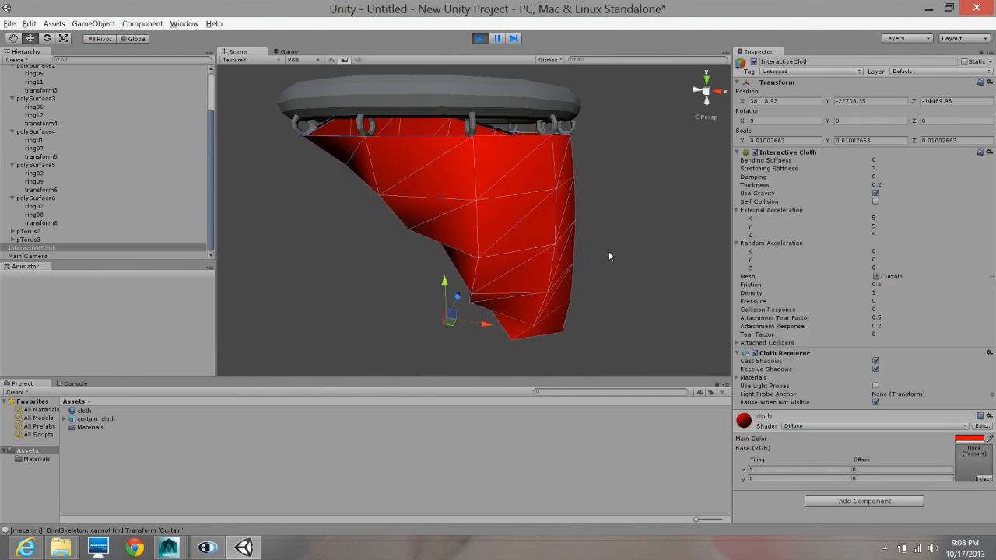
{"action": "left_click_drag", "start_coordinate": [609, 256], "coordinate": [600, 230], "text": "alt"}
{"action": "right_click_drag", "start_coordinate": [600, 230], "coordinate": [576, 228], "text": "alt"}
{"action": "left_click_drag", "start_coordinate": [576, 229], "coordinate": [621, 129], "text": "alt"}
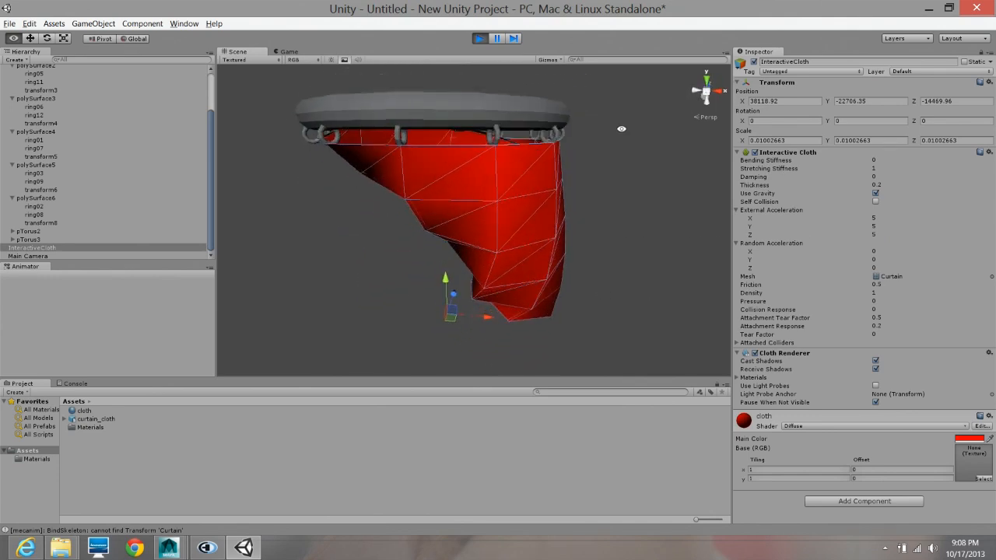
{"action": "left_click", "coordinate": [479, 38]}
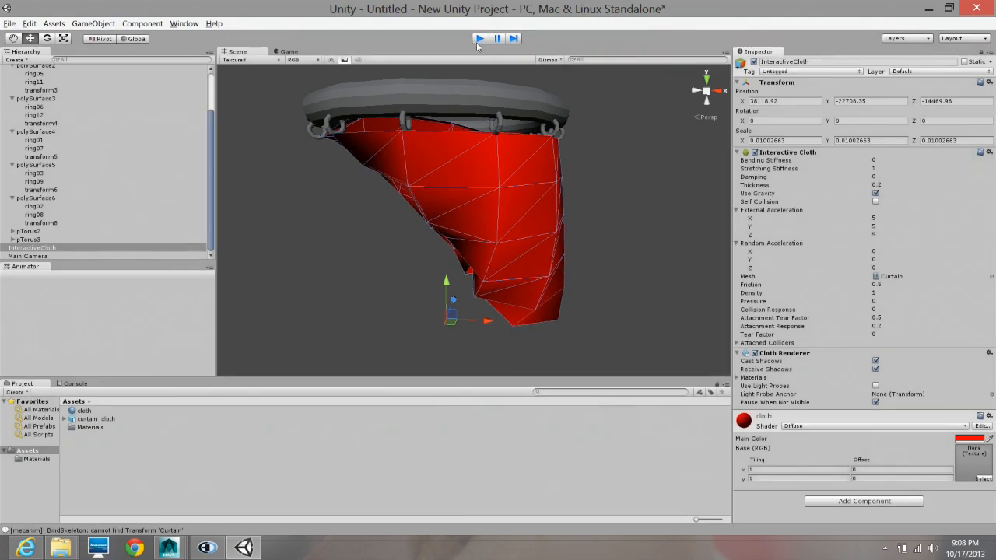
- Set the Interactive Cloth's External Acceleration to X 1, Y 2 and Z 1
{"action": "left_click", "coordinate": [882, 219]}
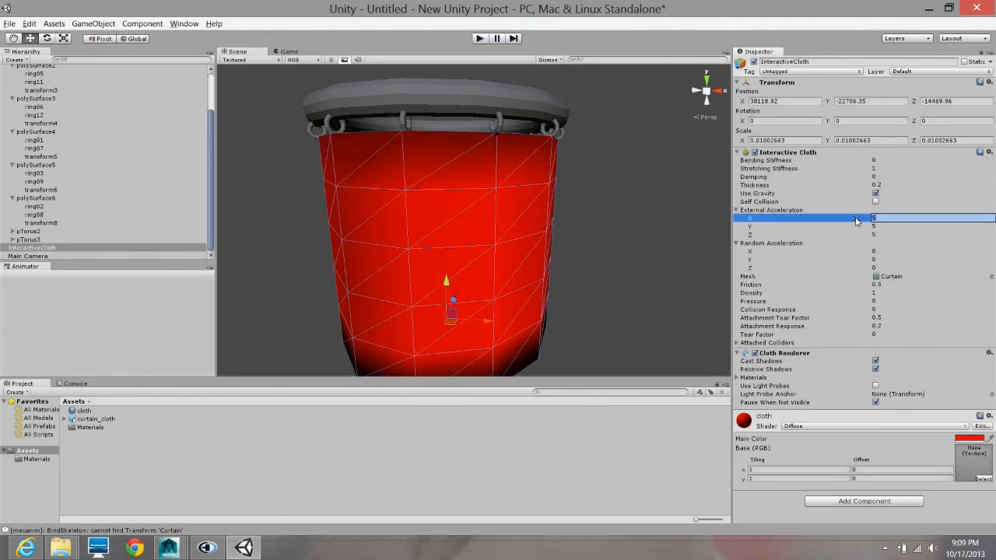
{"action": "type", "text": "1"}
{"action": "key", "text": "Tab"}
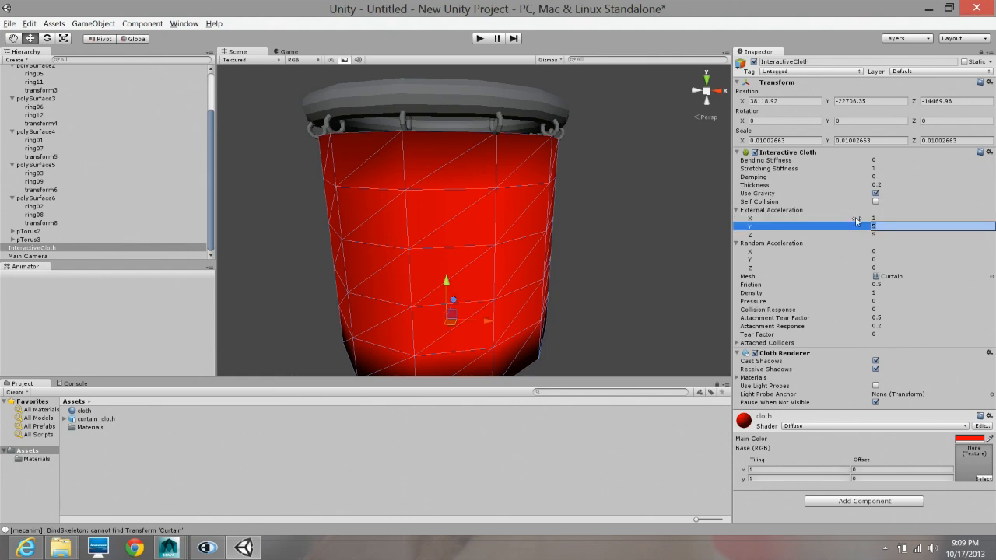
{"action": "type", "text": "2"}
{"action": "key", "text": "Tab"}
{"action": "type", "text": "1"}
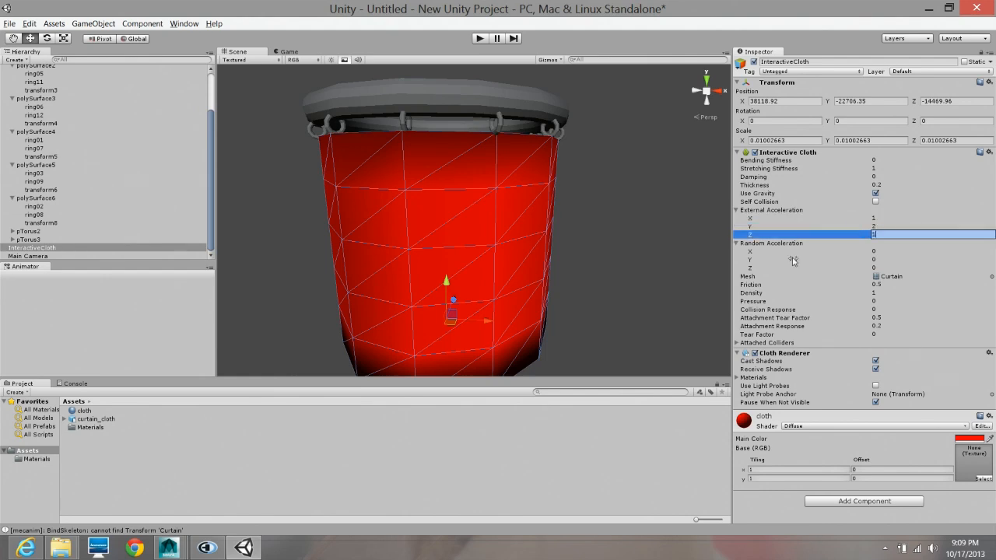
- Set the Interactive Cloth's Random Acceleration to X 1, Y 3 and Z 1
{"action": "left_click", "coordinate": [891, 250]}
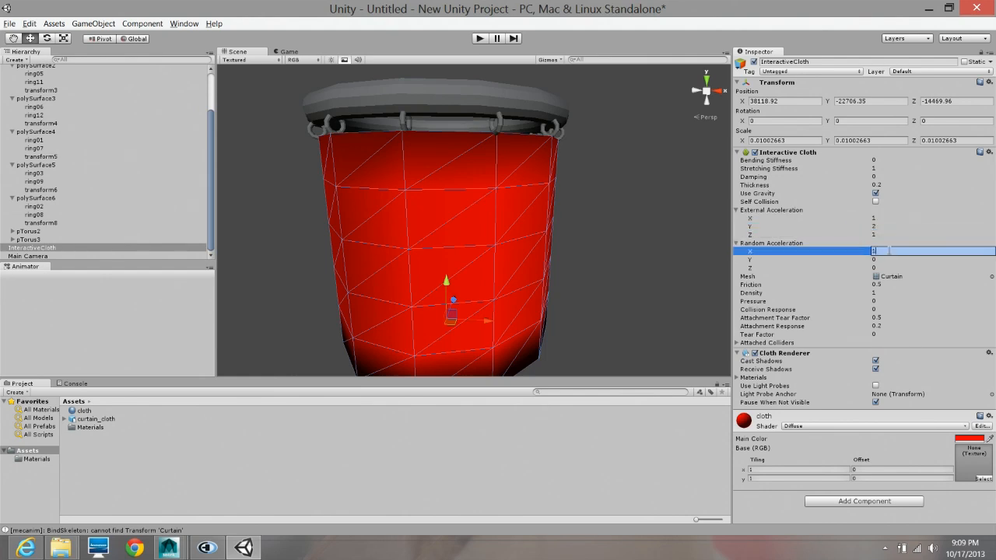
{"action": "key", "text": "Tab"}
{"action": "type", "text": "3"}
{"action": "key", "text": "Tab"}
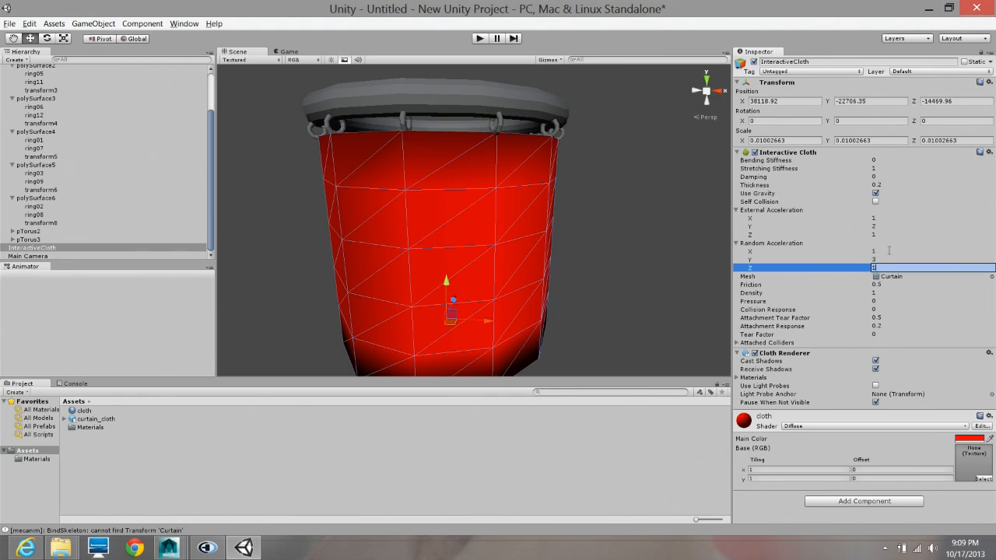
- Play the scene, examine the curtain's movement under acceleration from around, inside and above in the Scene view, and stop playback
{"action": "left_click", "coordinate": [480, 38]}
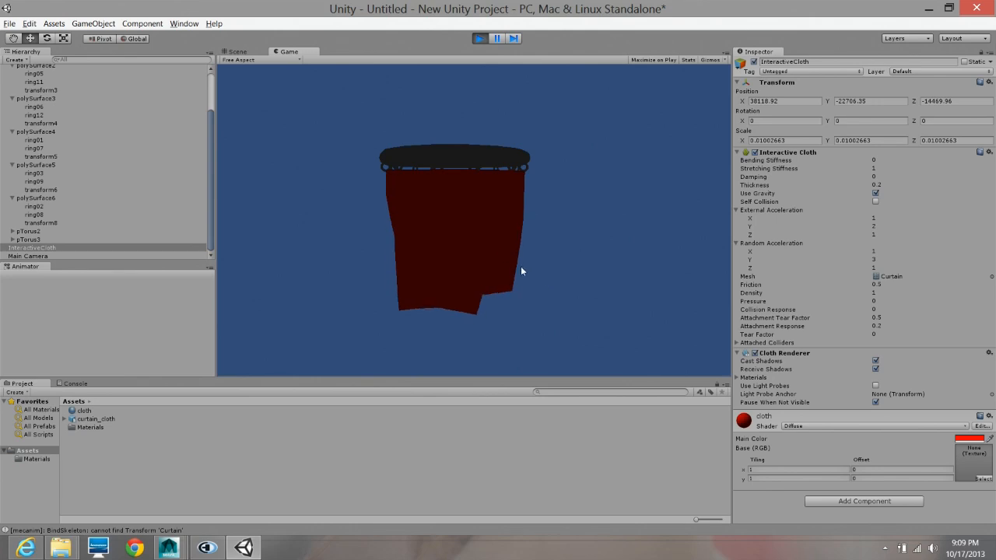
{"action": "left_click", "coordinate": [240, 52]}
{"action": "right_click_drag", "start_coordinate": [594, 244], "coordinate": [543, 250], "text": "alt"}
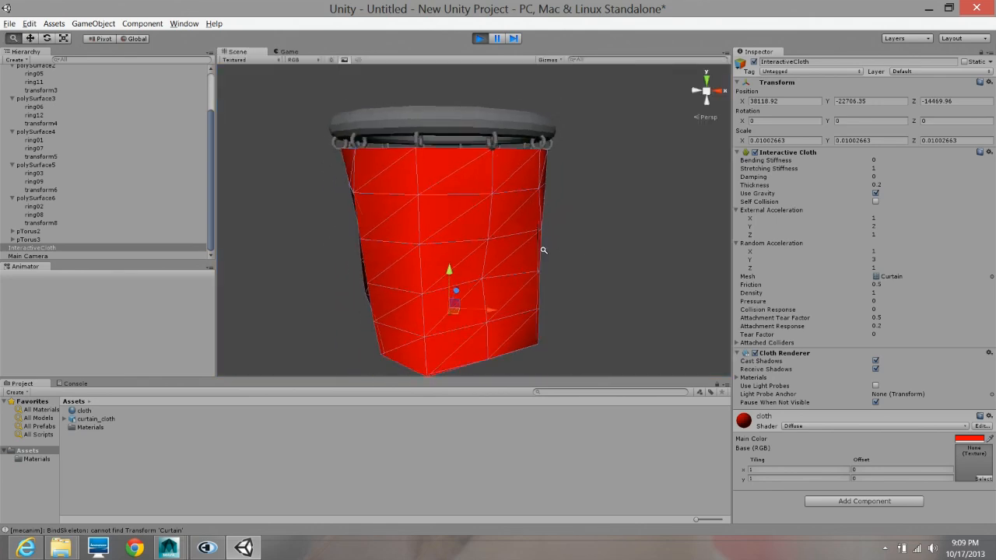
{"action": "left_click_drag", "start_coordinate": [544, 249], "coordinate": [562, 176], "text": "alt"}
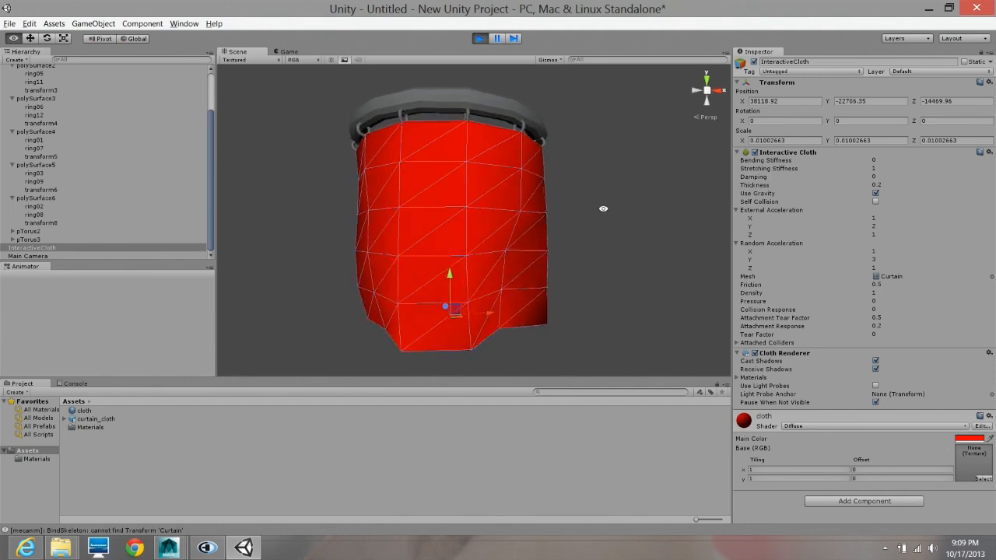
{"action": "left_click_drag", "start_coordinate": [600, 207], "coordinate": [552, 246], "text": "alt"}
{"action": "right_click_drag", "start_coordinate": [552, 246], "coordinate": [647, 285], "text": "alt"}
{"action": "left_click_drag", "start_coordinate": [647, 285], "coordinate": [596, 214], "text": "alt"}
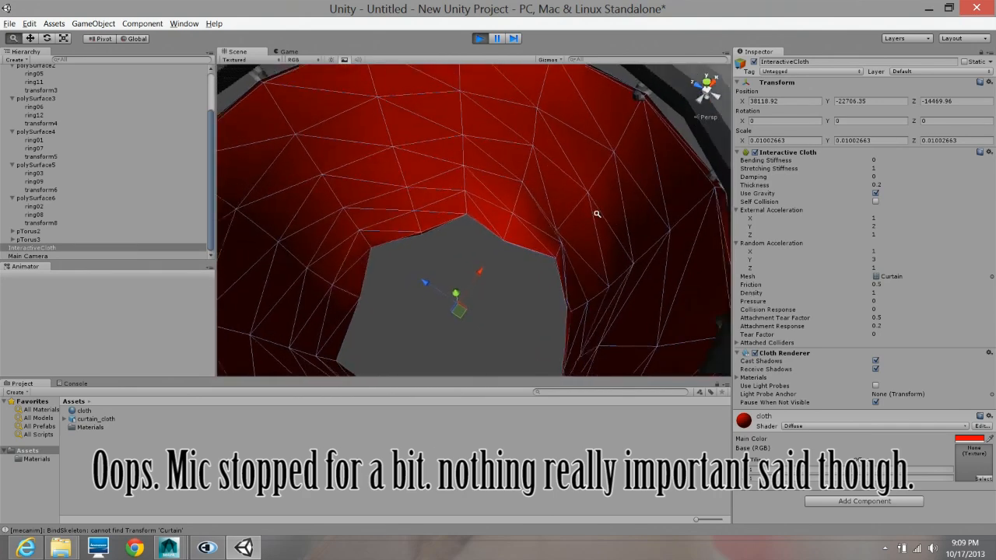
{"action": "right_click_drag", "start_coordinate": [596, 214], "coordinate": [481, 216], "text": "alt"}
{"action": "left_click_drag", "start_coordinate": [481, 216], "coordinate": [477, 174], "text": "alt"}
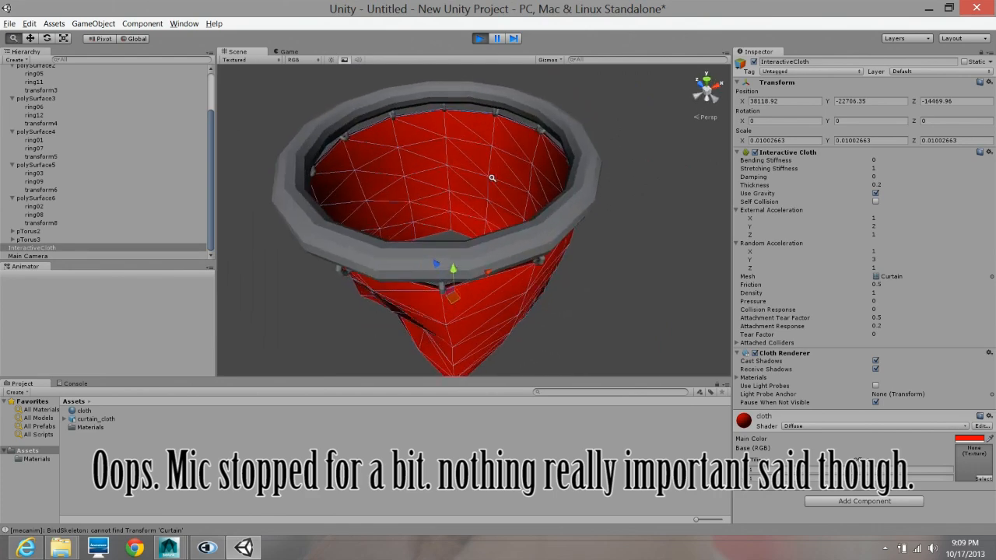
{"action": "right_click_drag", "start_coordinate": [478, 173], "coordinate": [547, 201], "text": "alt"}
{"action": "left_click_drag", "start_coordinate": [547, 200], "coordinate": [632, 194], "text": "alt"}
{"action": "right_click_drag", "start_coordinate": [631, 195], "coordinate": [467, 182], "text": "alt"}
{"action": "left_click_drag", "start_coordinate": [467, 182], "coordinate": [649, 245], "text": "alt"}
{"action": "right_click_drag", "start_coordinate": [649, 245], "coordinate": [560, 254], "text": "alt"}
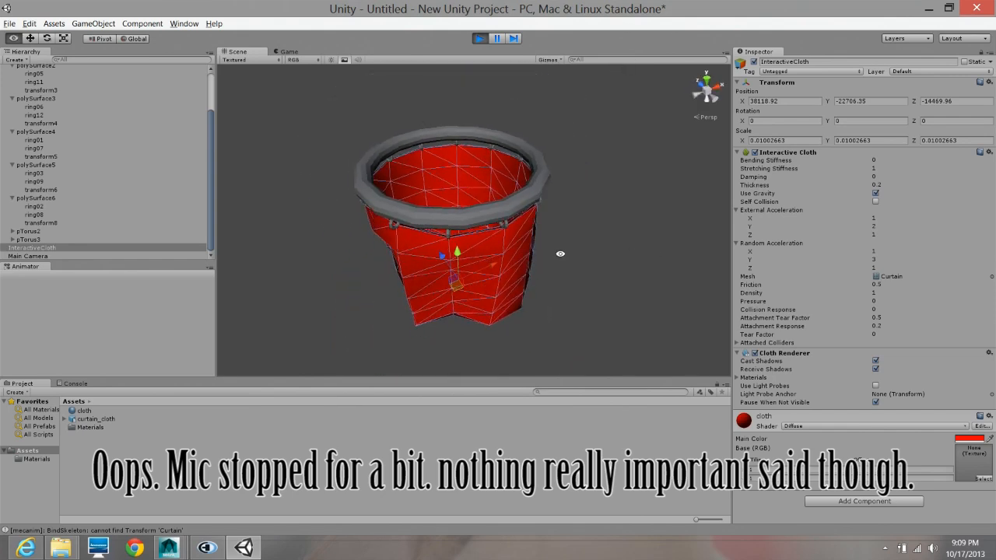
{"action": "left_click_drag", "start_coordinate": [560, 254], "coordinate": [456, 238], "text": "alt"}
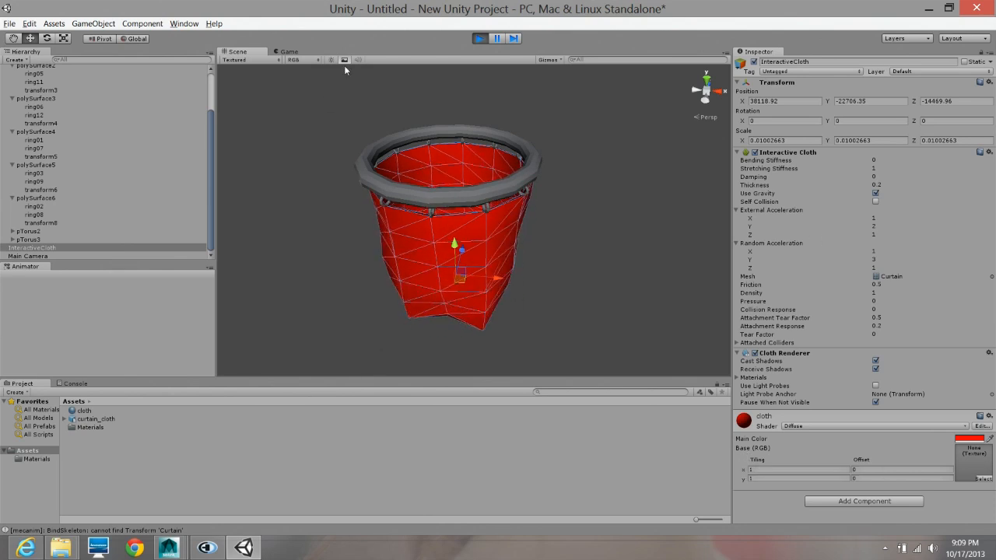
{"action": "left_click", "coordinate": [478, 39]}
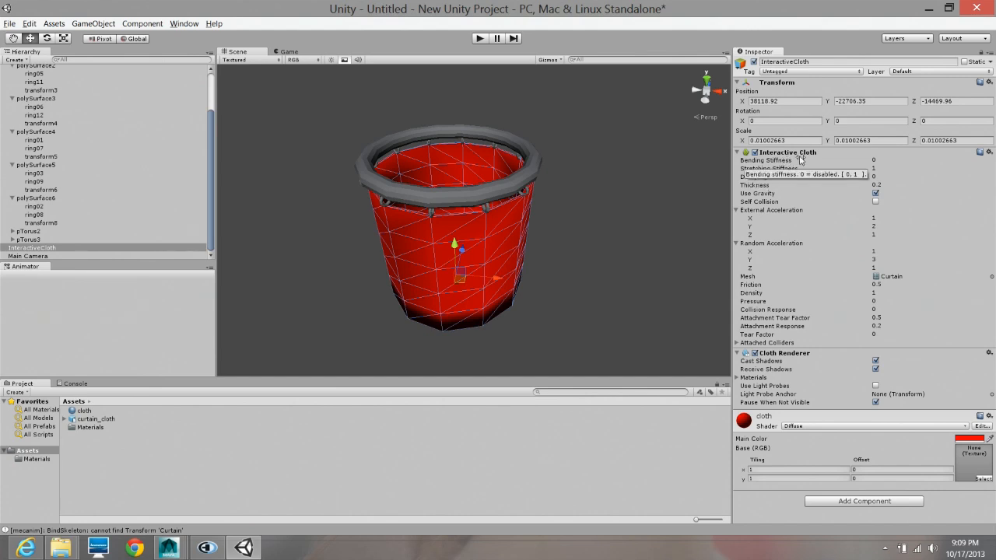
- Set the Interactive Cloth's Bending Stiffness to 1
{"action": "left_click", "coordinate": [874, 160]}
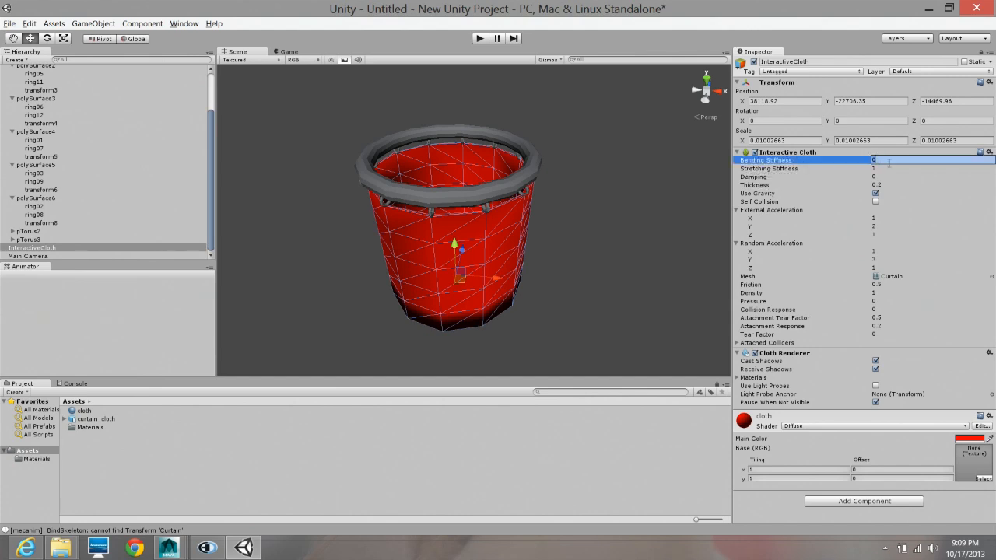
{"action": "type", "text": "1"}
{"action": "key", "text": "Return"}
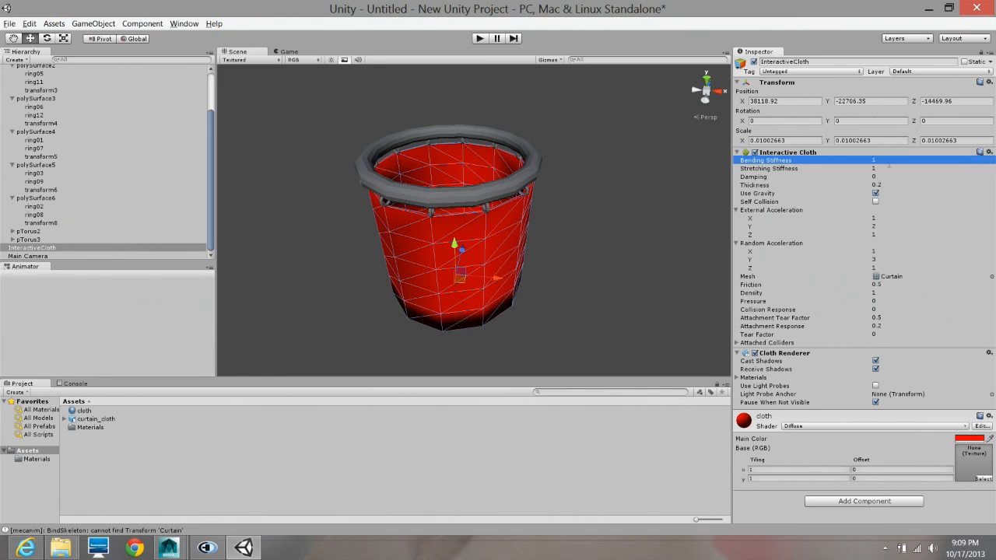
- Play the scene, examine how the stiffer curtain moves from several sides in the Scene view, and stop playback
{"action": "left_click", "coordinate": [482, 38]}
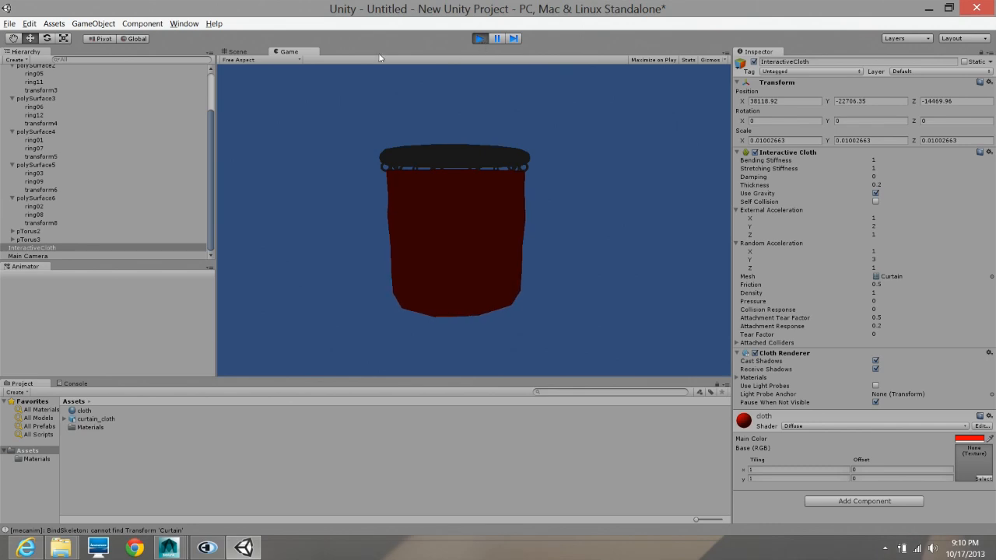
{"action": "left_click", "coordinate": [237, 51]}
{"action": "left_click_drag", "start_coordinate": [441, 161], "coordinate": [380, 114], "text": "alt"}
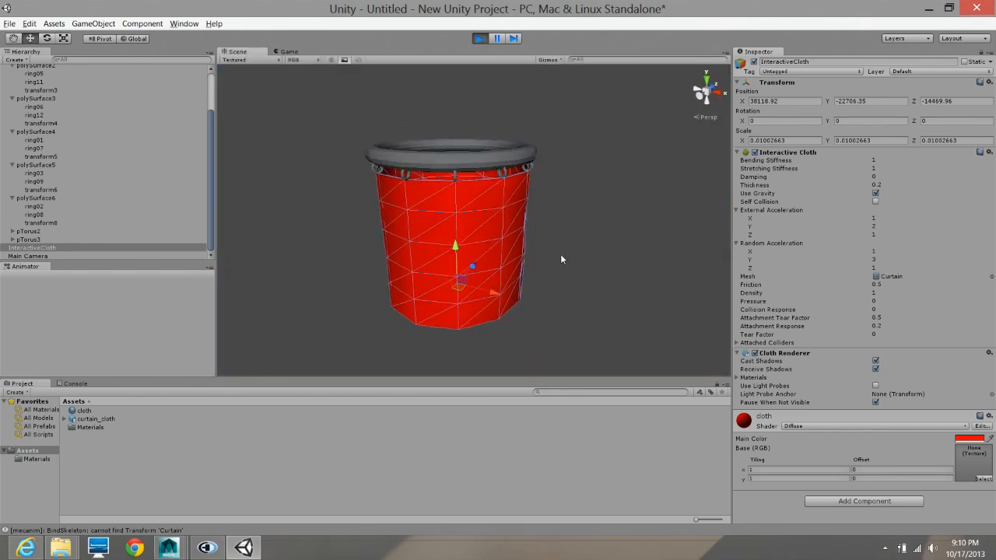
{"action": "left_click_drag", "start_coordinate": [530, 263], "coordinate": [490, 249], "text": "alt"}
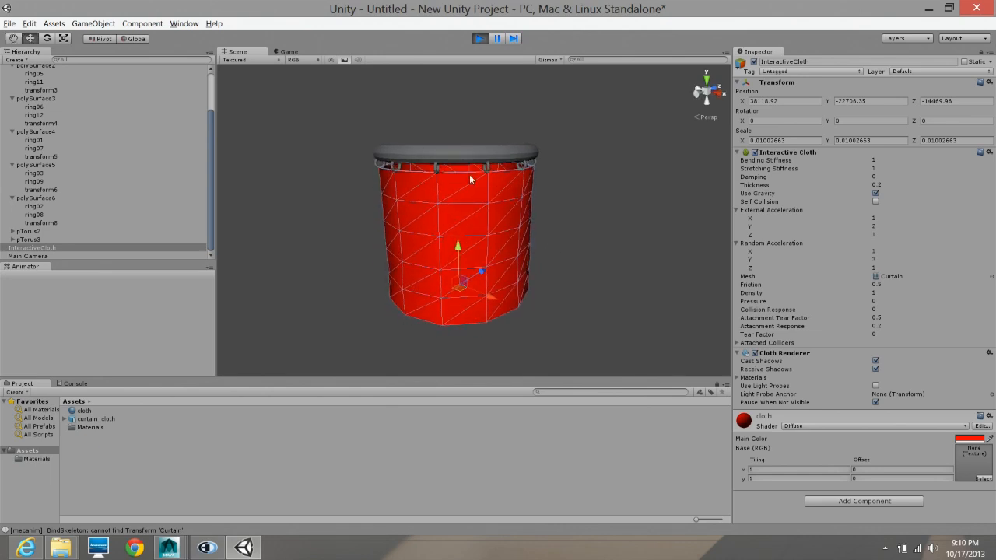
{"action": "left_click", "coordinate": [478, 38]}
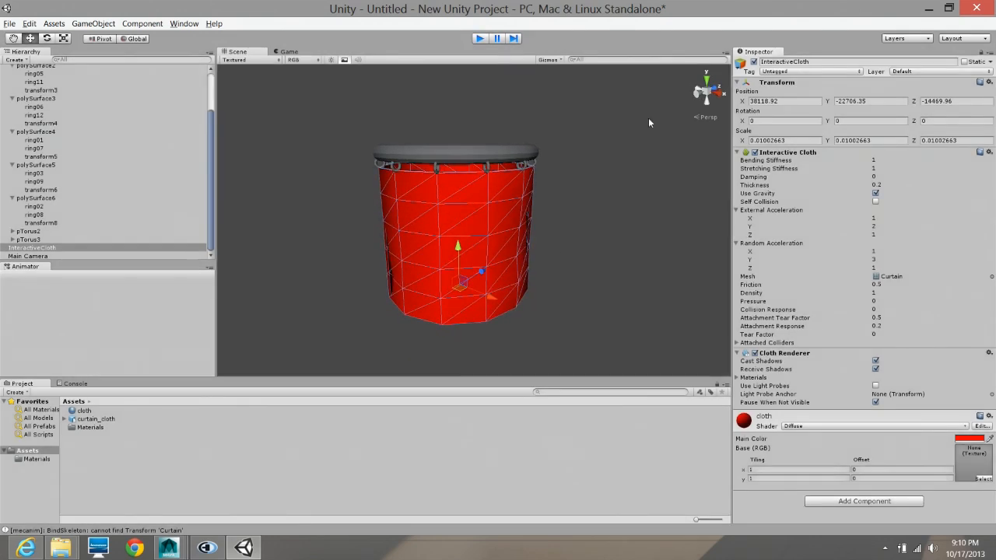
- Open the Interactive Cloth's Bending Stiffness value for editing
{"action": "left_click", "coordinate": [880, 159]}
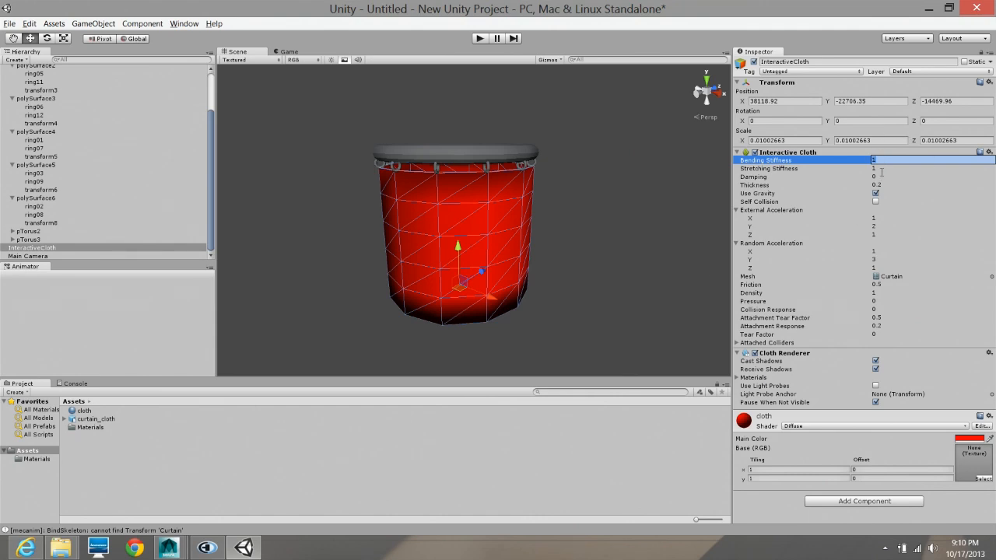
- Play the scene, examine how the curtain without bending stiffness moves in the Scene view, and stop playback
{"action": "left_click", "coordinate": [481, 39]}
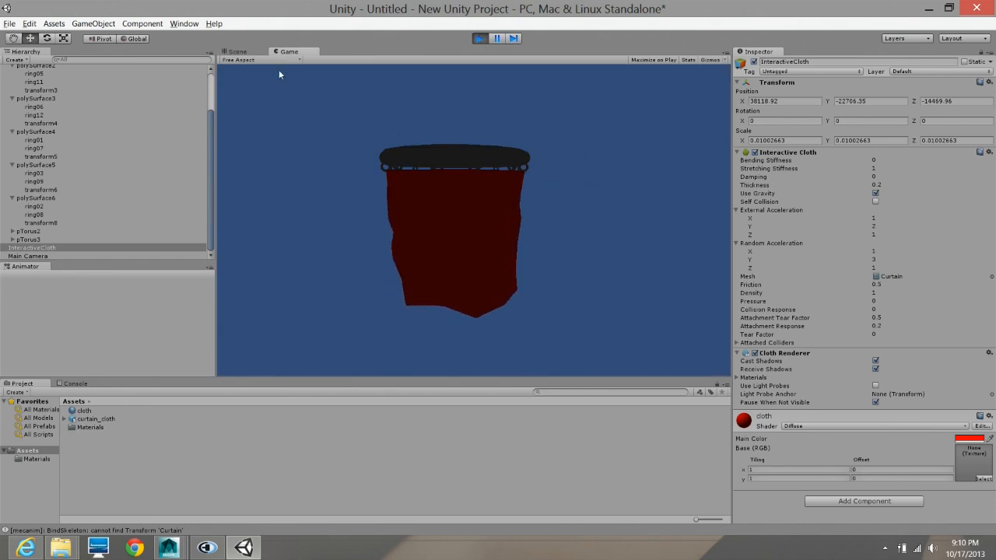
{"action": "left_click", "coordinate": [248, 52]}
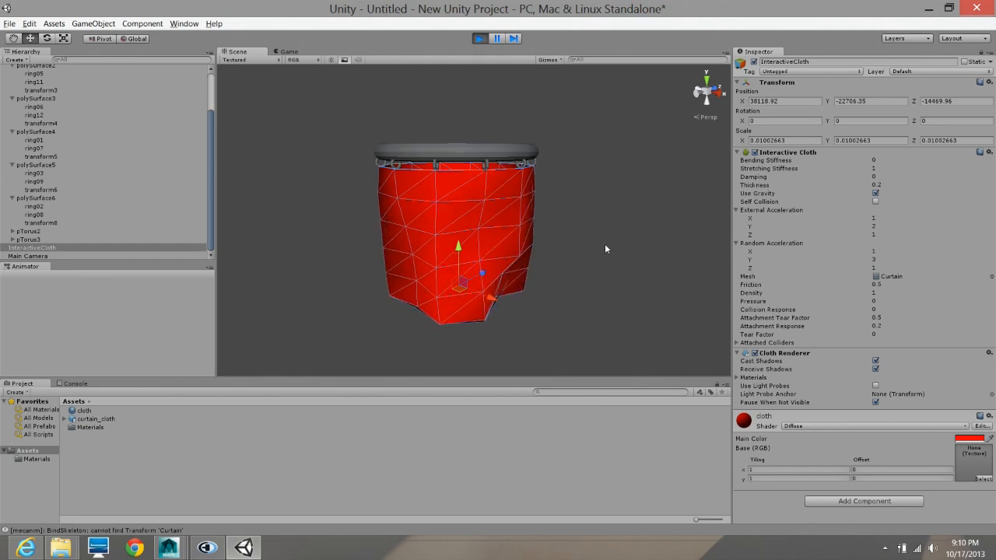
{"action": "key", "text": "alt"}
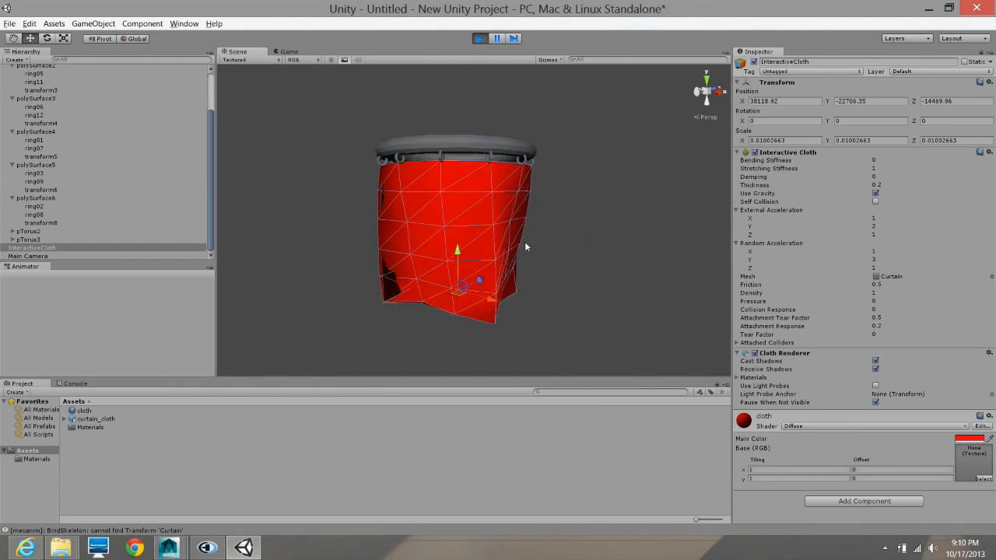
{"action": "left_click", "coordinate": [479, 38]}
- Set the Interactive Cloth's Bending Stiffness to 1 and play the scene briefly to compare the curtain's movement
{"action": "left_click", "coordinate": [861, 161]}
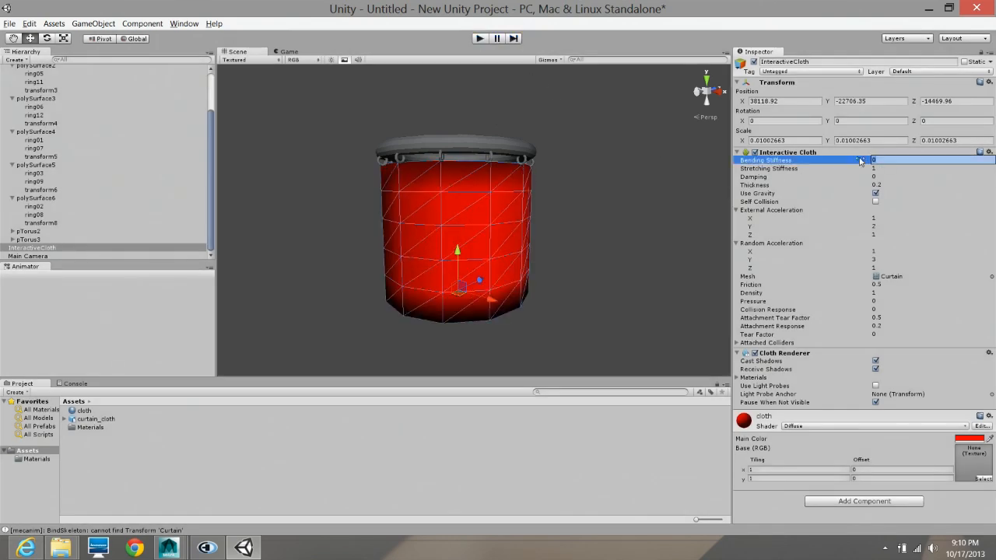
{"action": "left_click", "coordinate": [480, 38]}
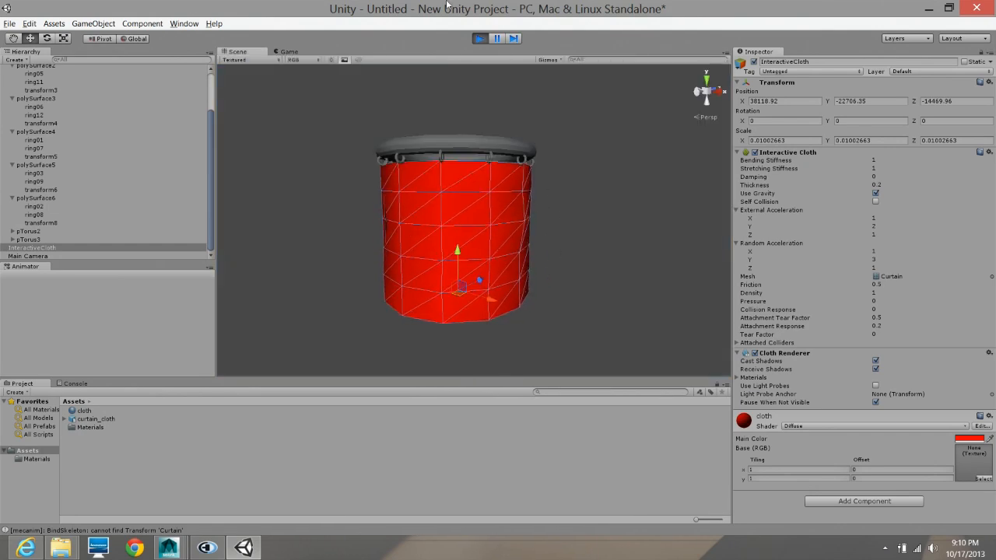
{"action": "left_click", "coordinate": [480, 40]}
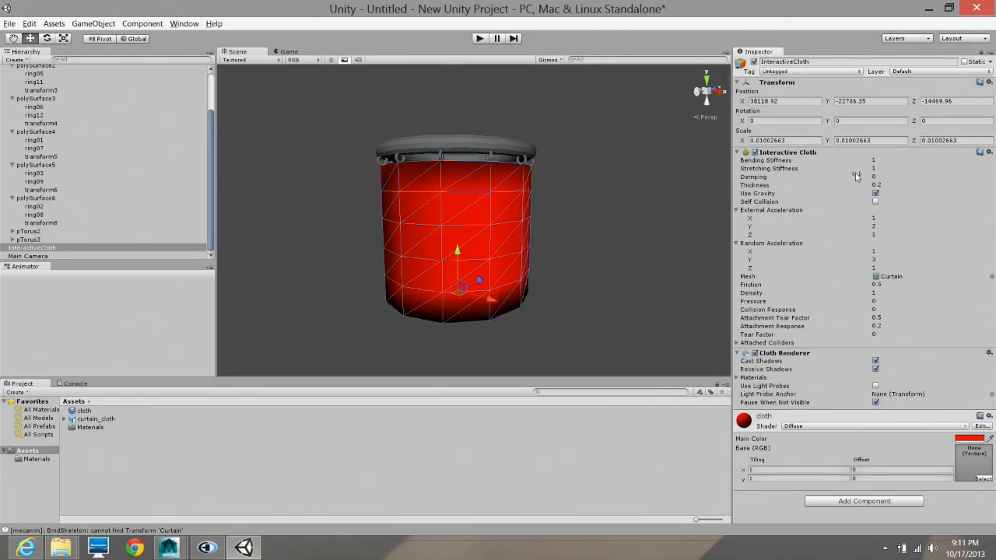
- Set the Interactive Cloth's Bending Stiffness to 0
{"action": "left_click", "coordinate": [887, 160]}
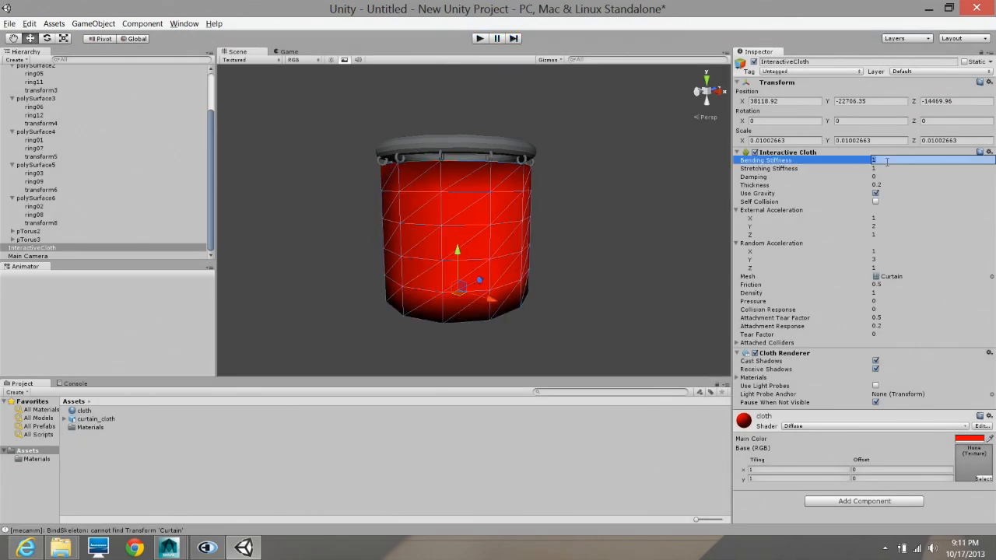
{"action": "type", "text": "0"}
{"action": "key", "text": "Return"}
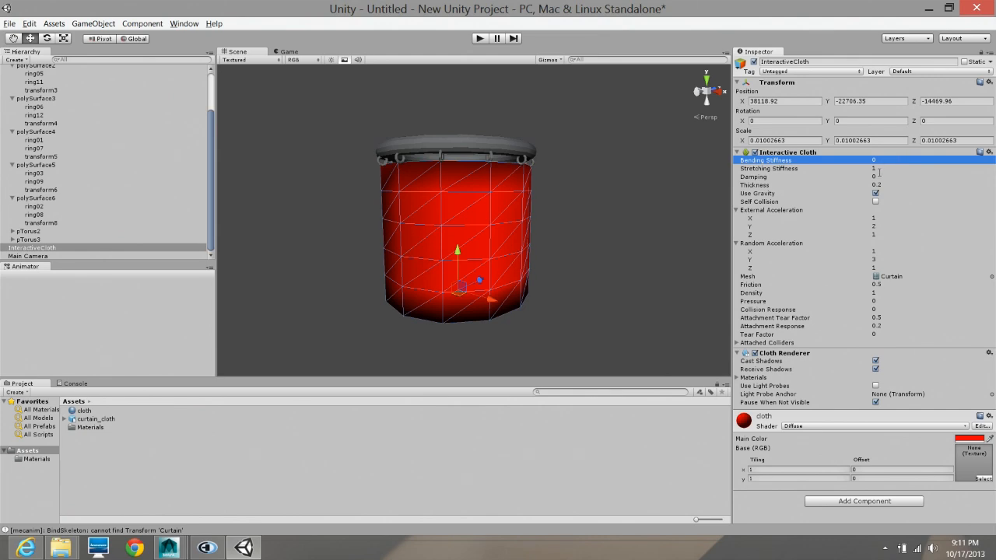
- Set the Interactive Cloth's Thickness to 1
{"action": "left_click", "coordinate": [878, 169]}
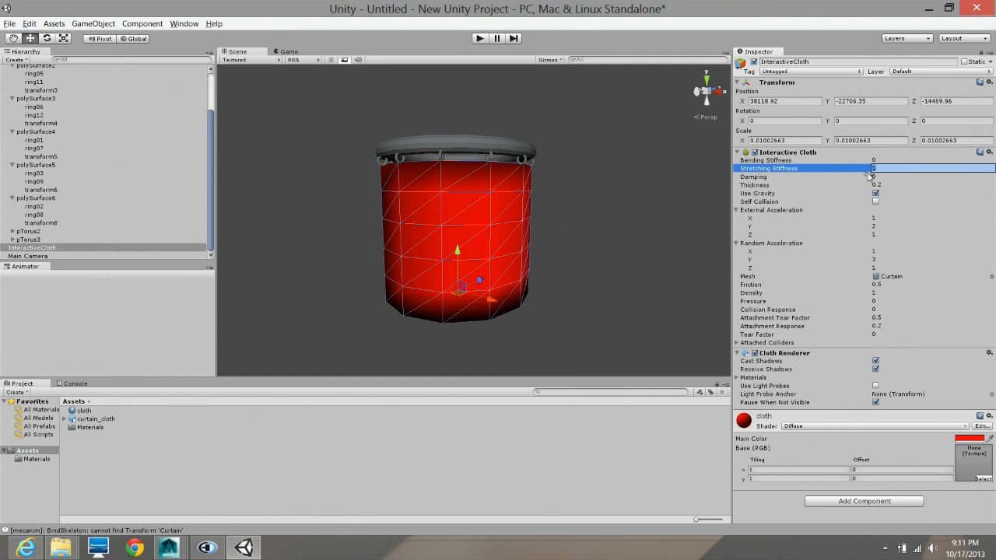
{"action": "left_click", "coordinate": [766, 178]}
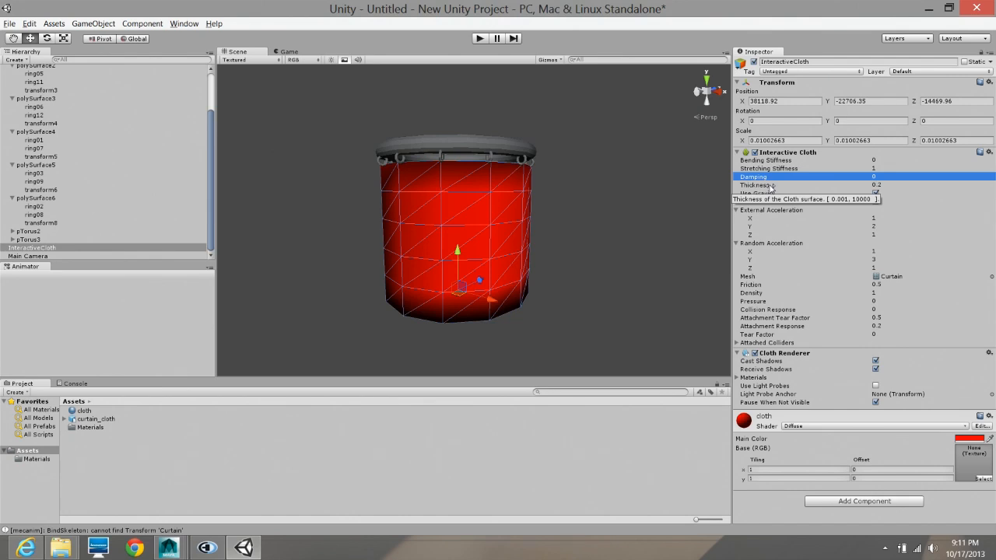
{"action": "left_click", "coordinate": [878, 186]}
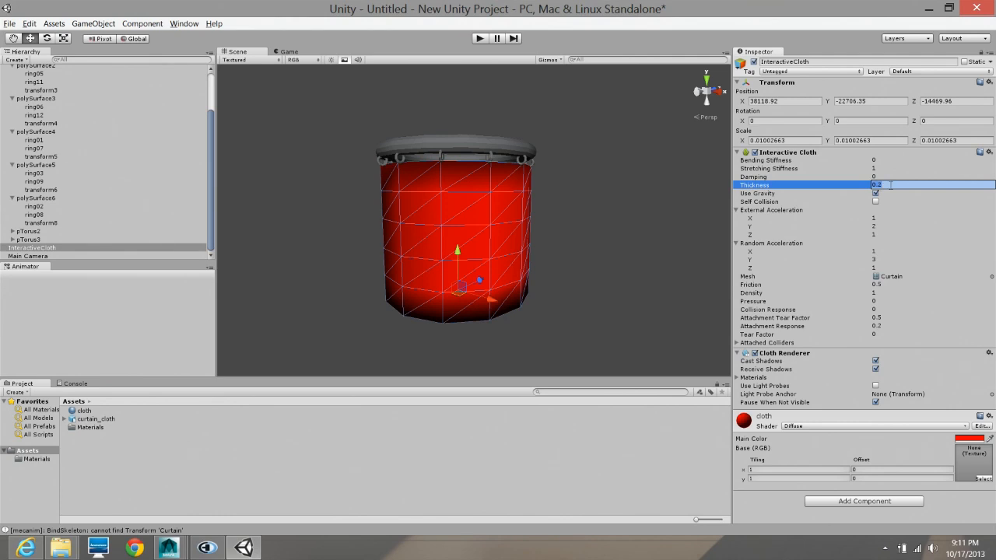
{"action": "type", "text": "1"}
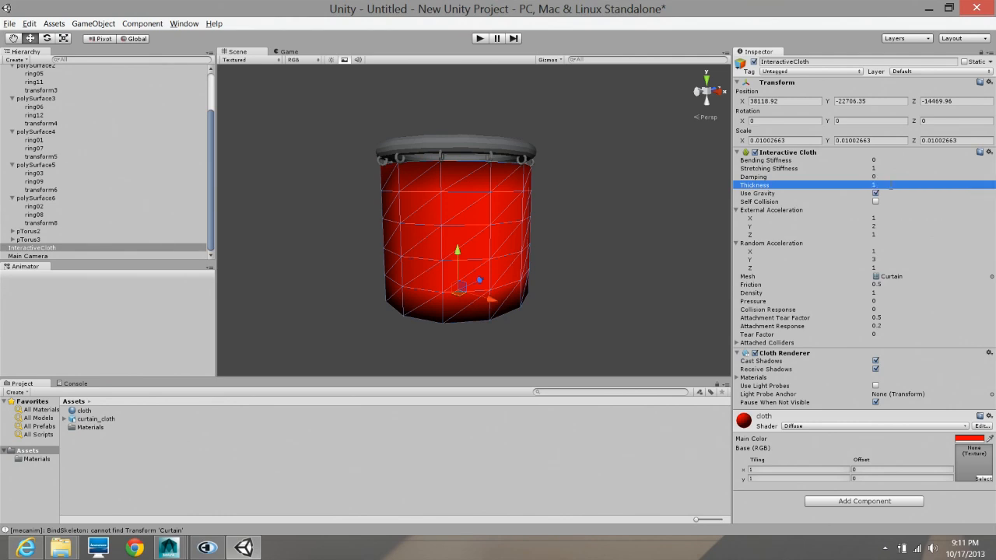
- Play the scene, examine how the thicker curtain moves in the Scene view, and stop playback
{"action": "left_click", "coordinate": [478, 39]}
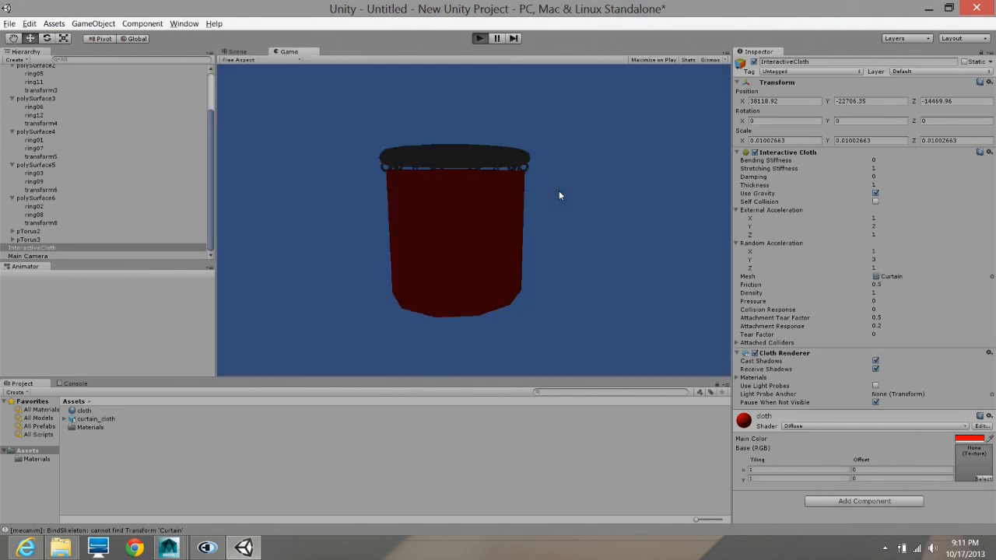
{"action": "left_click", "coordinate": [237, 52]}
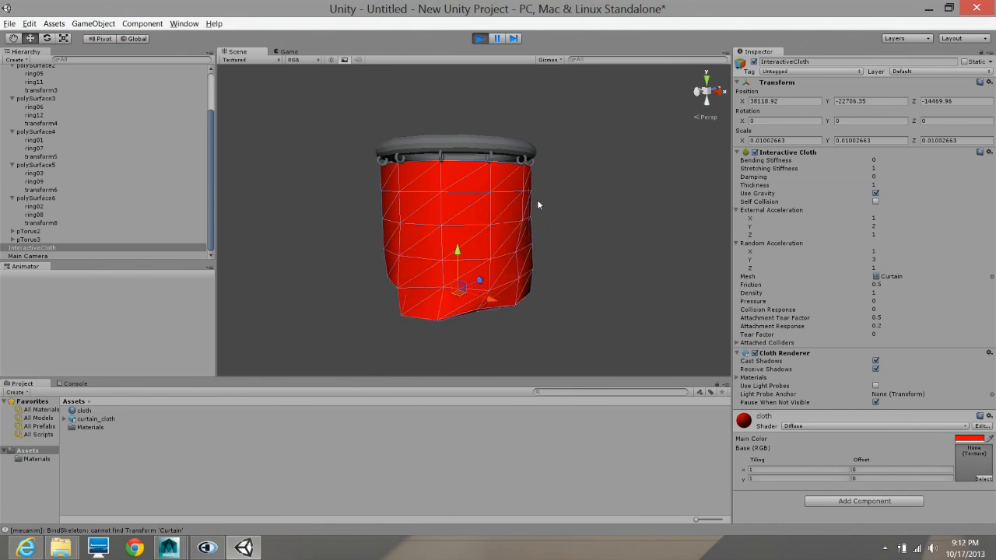
{"action": "left_click", "coordinate": [478, 39]}
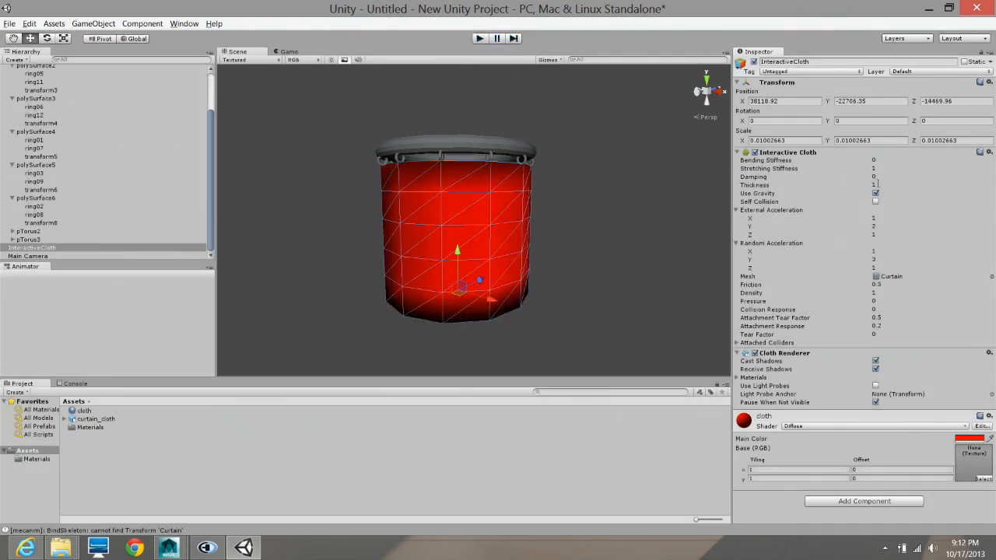
- Set the Interactive Cloth's Thickness to 0.2
{"action": "left_click", "coordinate": [878, 184]}
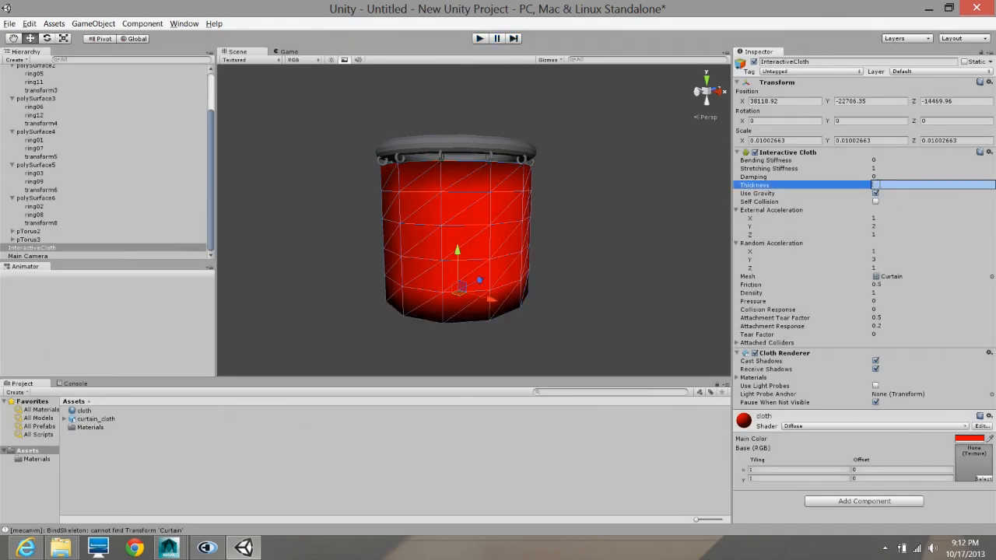
{"action": "type", "text": "0.2"}
{"action": "key", "text": "Return"}
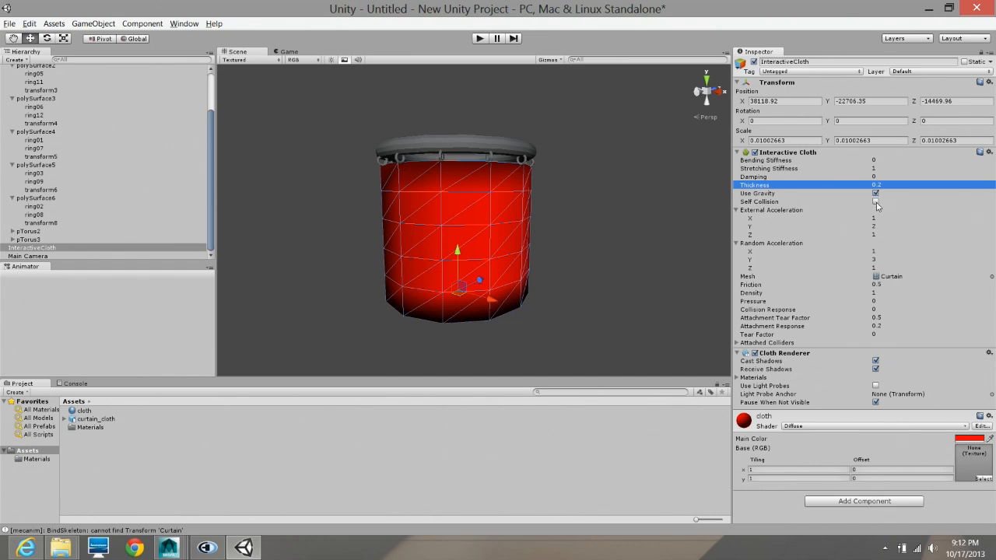
- Enable the cloth's Self Collision, then check the playing curtain from above and the side in the Scene view and stop playback
{"action": "left_click", "coordinate": [481, 39]}
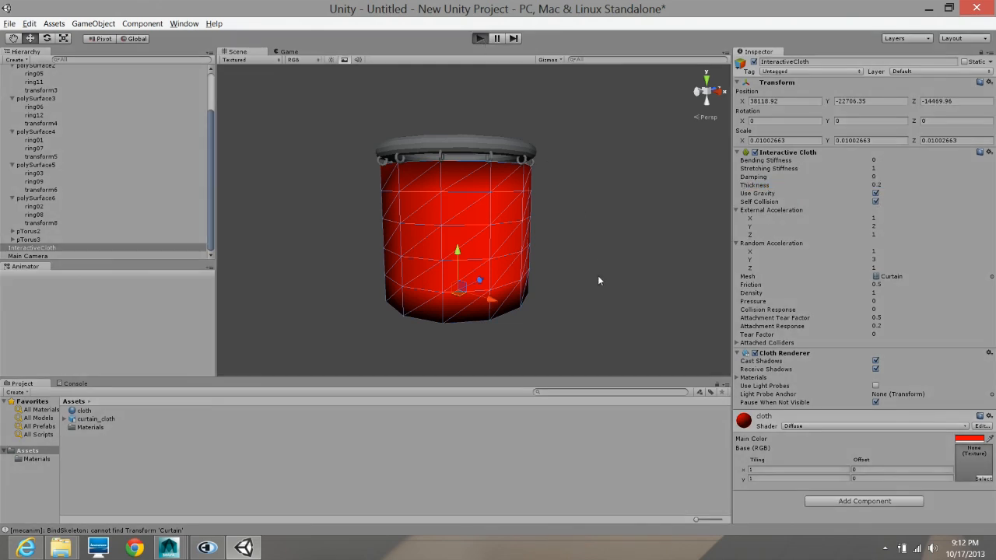
{"action": "left_click", "coordinate": [237, 51]}
{"action": "left_click_drag", "start_coordinate": [597, 246], "coordinate": [467, 257], "text": "alt"}
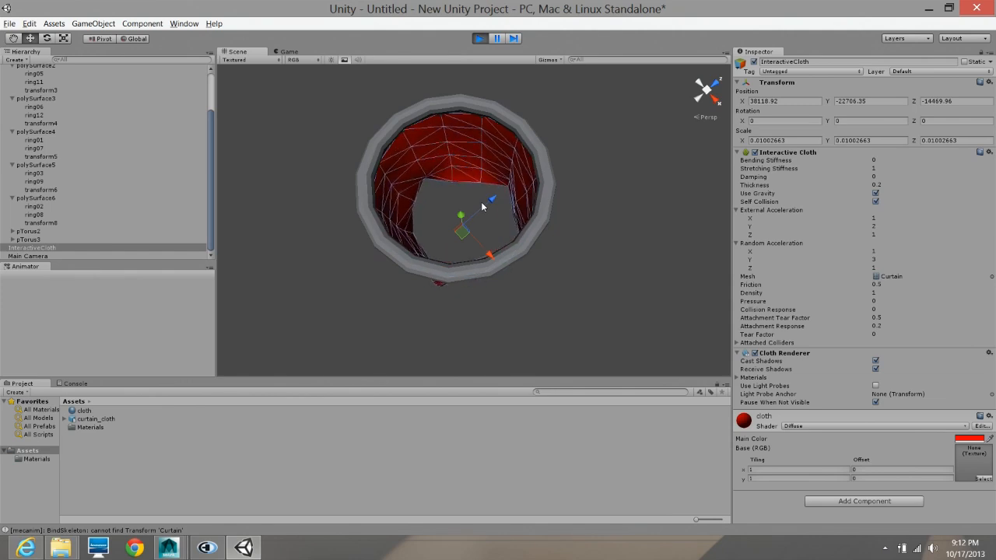
{"action": "left_click_drag", "start_coordinate": [482, 206], "coordinate": [482, 39], "text": "alt"}
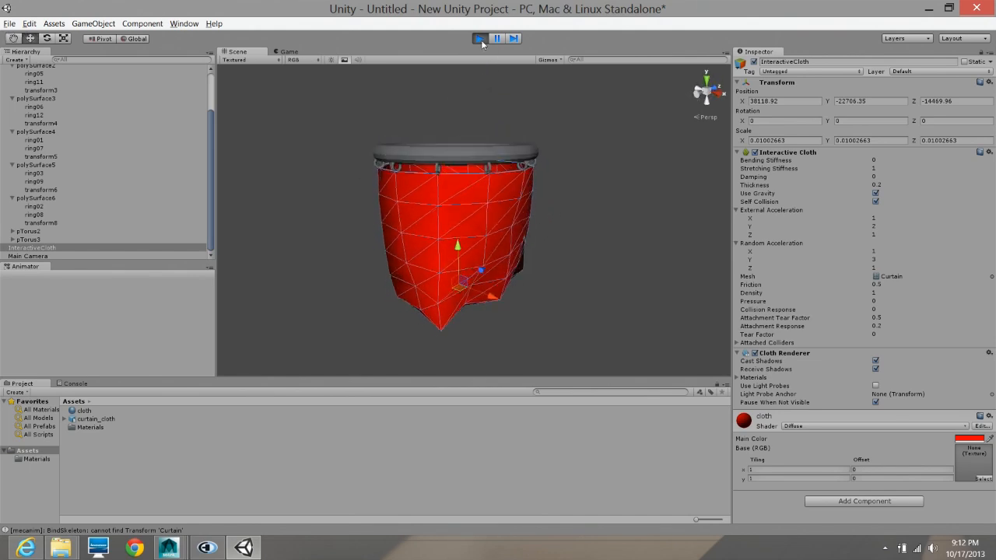
{"action": "left_click_drag", "start_coordinate": [508, 217], "coordinate": [514, 327], "text": "alt"}
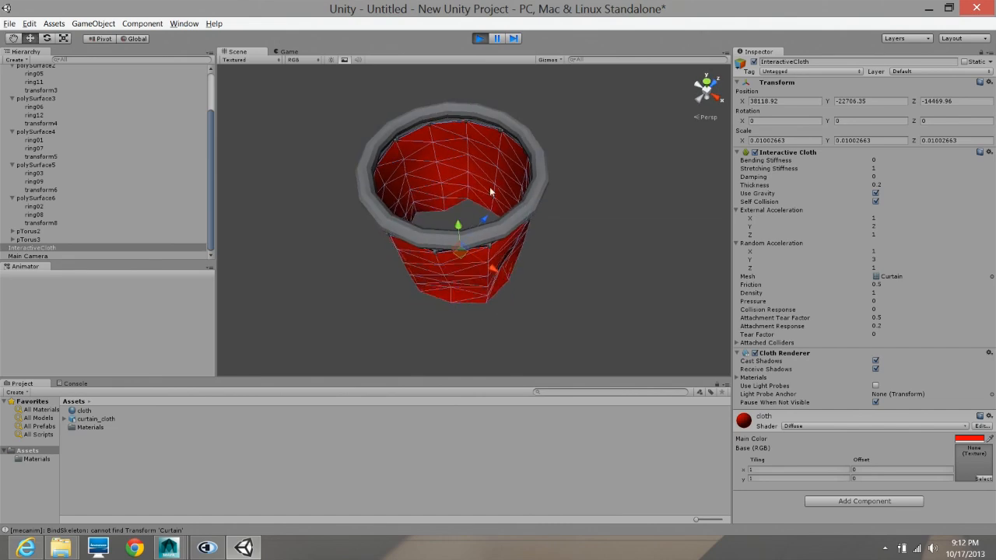
{"action": "left_click", "coordinate": [479, 39]}
{"action": "left_click_drag", "start_coordinate": [548, 225], "coordinate": [571, 218], "text": "alt"}
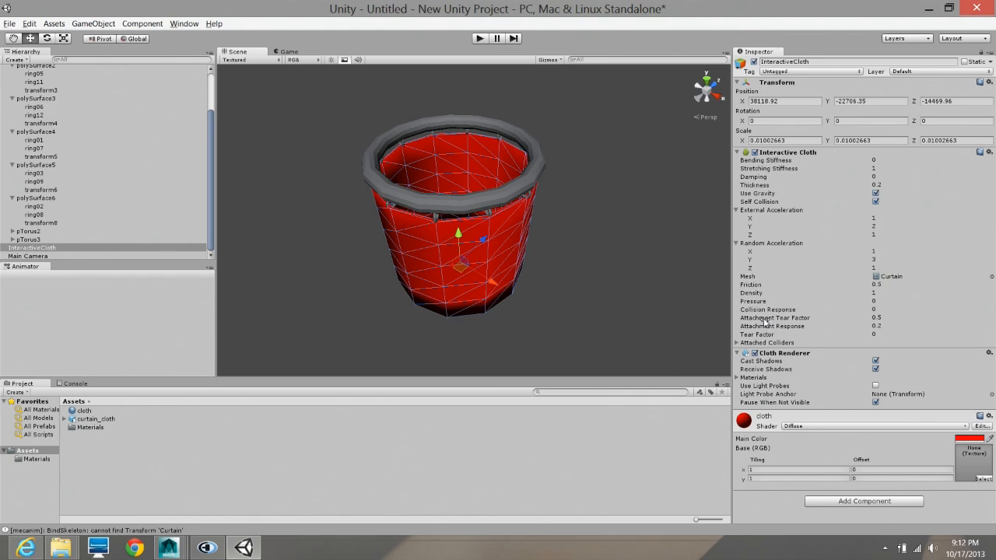
{"action": "mouse_move", "coordinate": [765, 322]}
{"action": "left_click_drag", "start_coordinate": [578, 287], "coordinate": [378, 212], "text": "alt"}
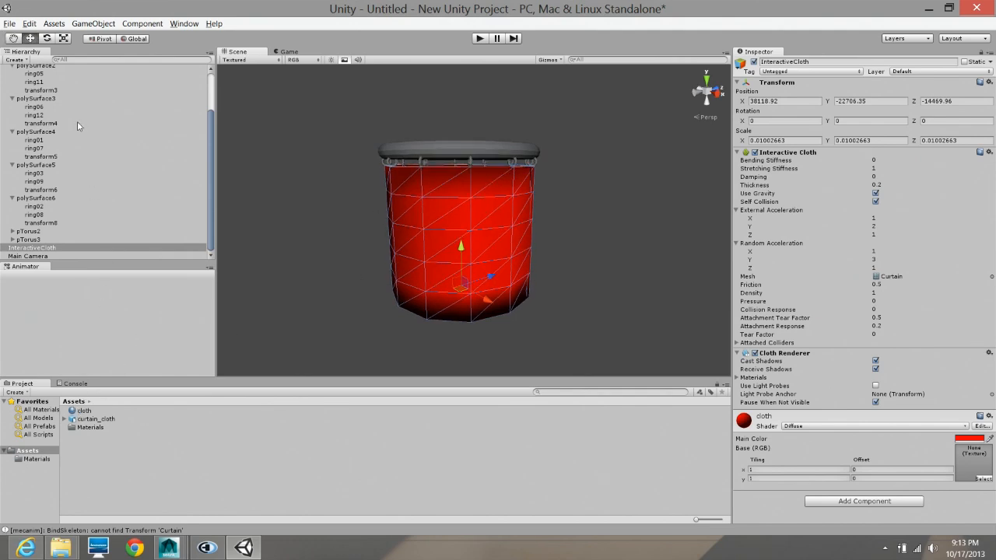
{"action": "scroll", "coordinate": [87, 118], "scroll_direction": "up", "scroll_amount": 3}
{"action": "scroll", "coordinate": [112, 114], "scroll_direction": "down", "scroll_amount": 3}
{"action": "mouse_move", "coordinate": [605, 226]}
{"action": "left_mouse_down", "text": "alt"}
{"action": "mouse_move", "coordinate": [543, 236]}
{"action": "mouse_move", "coordinate": [498, 229]}
{"action": "mouse_move", "coordinate": [599, 229]}
{"action": "left_mouse_up", "text": "alt"}
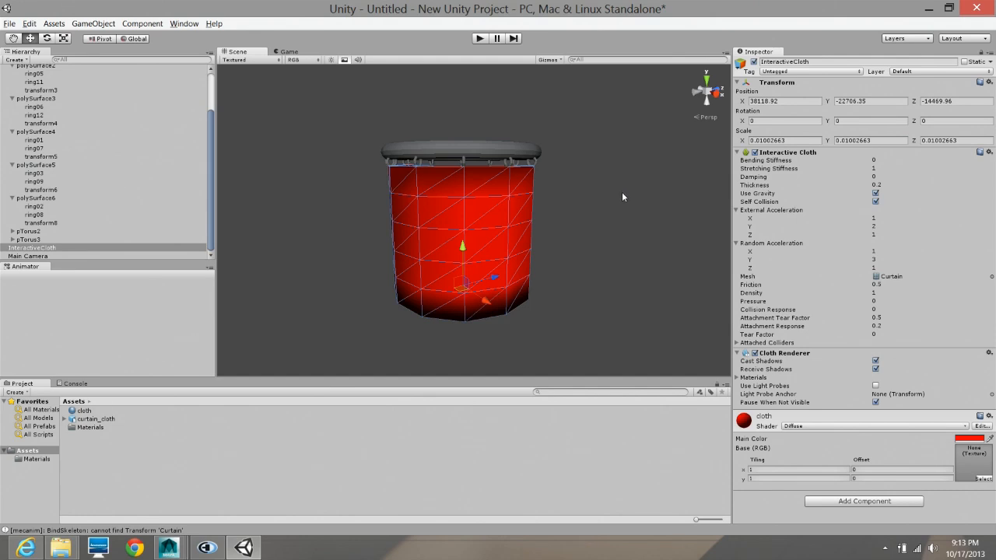
{"action": "left_click_drag", "start_coordinate": [622, 196], "coordinate": [541, 225], "text": "alt"}
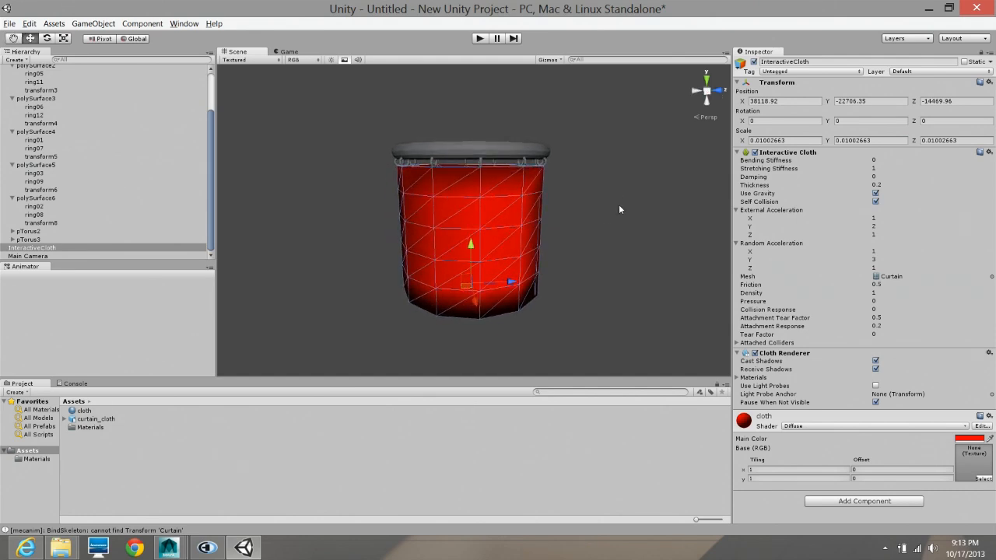